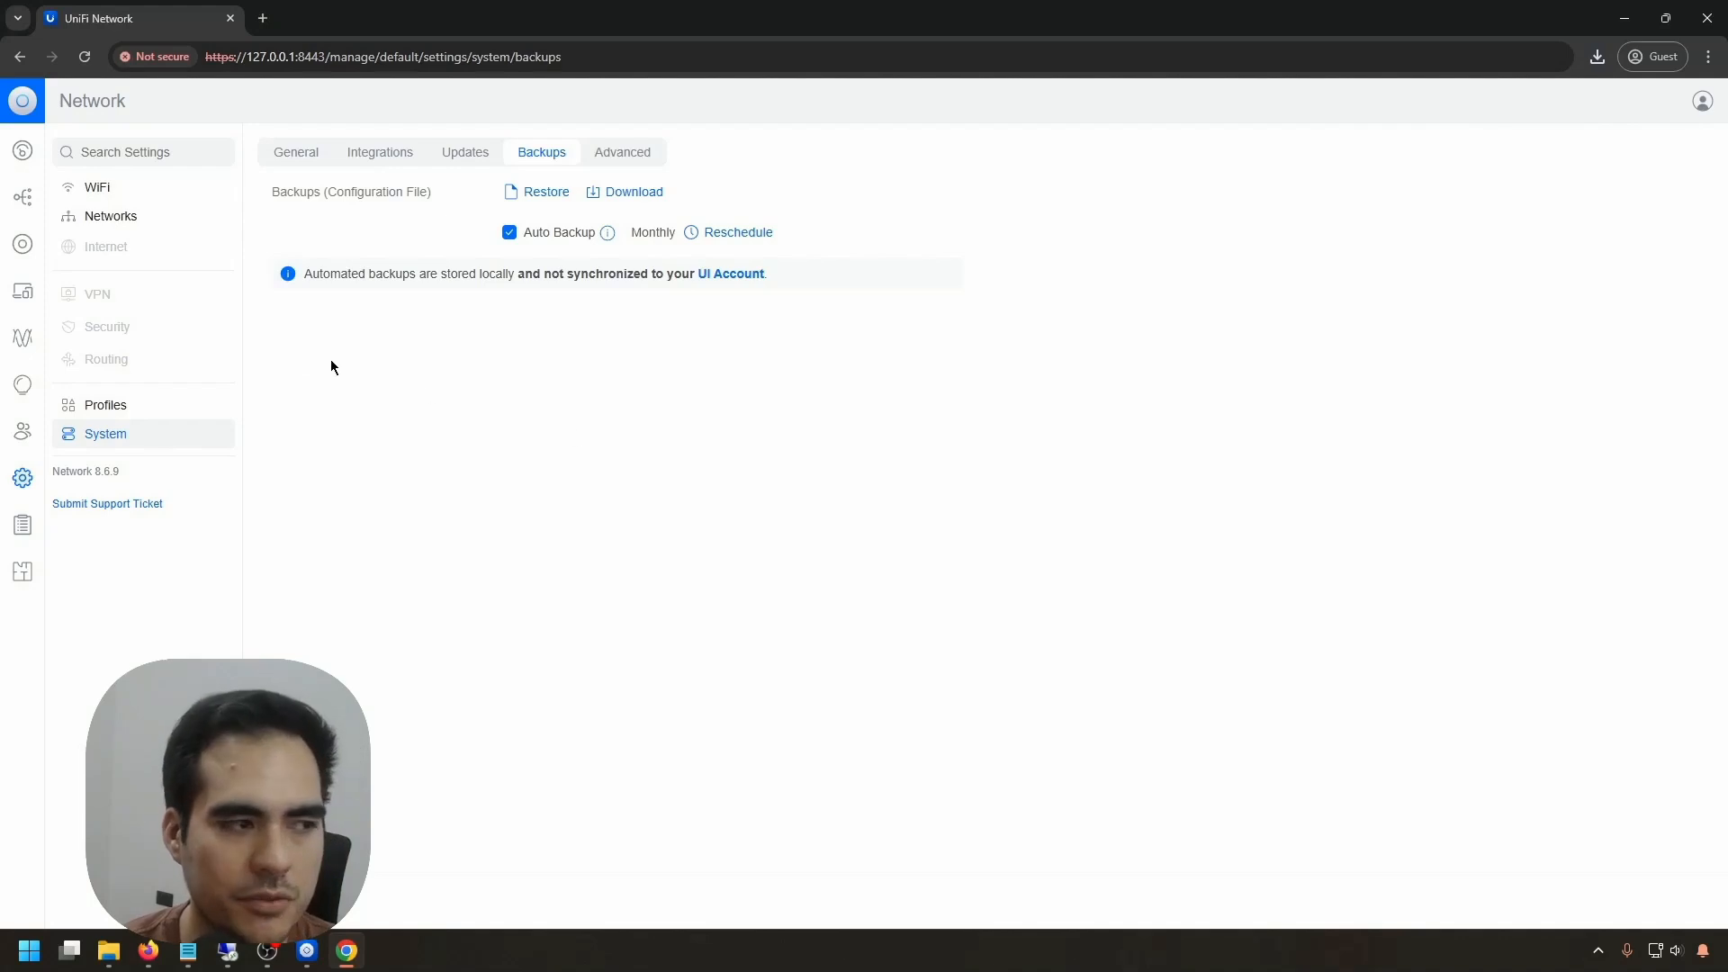
# - Rename the Demo WiFi network to Demo1 and apply the change
pyautogui.click(167, 192)
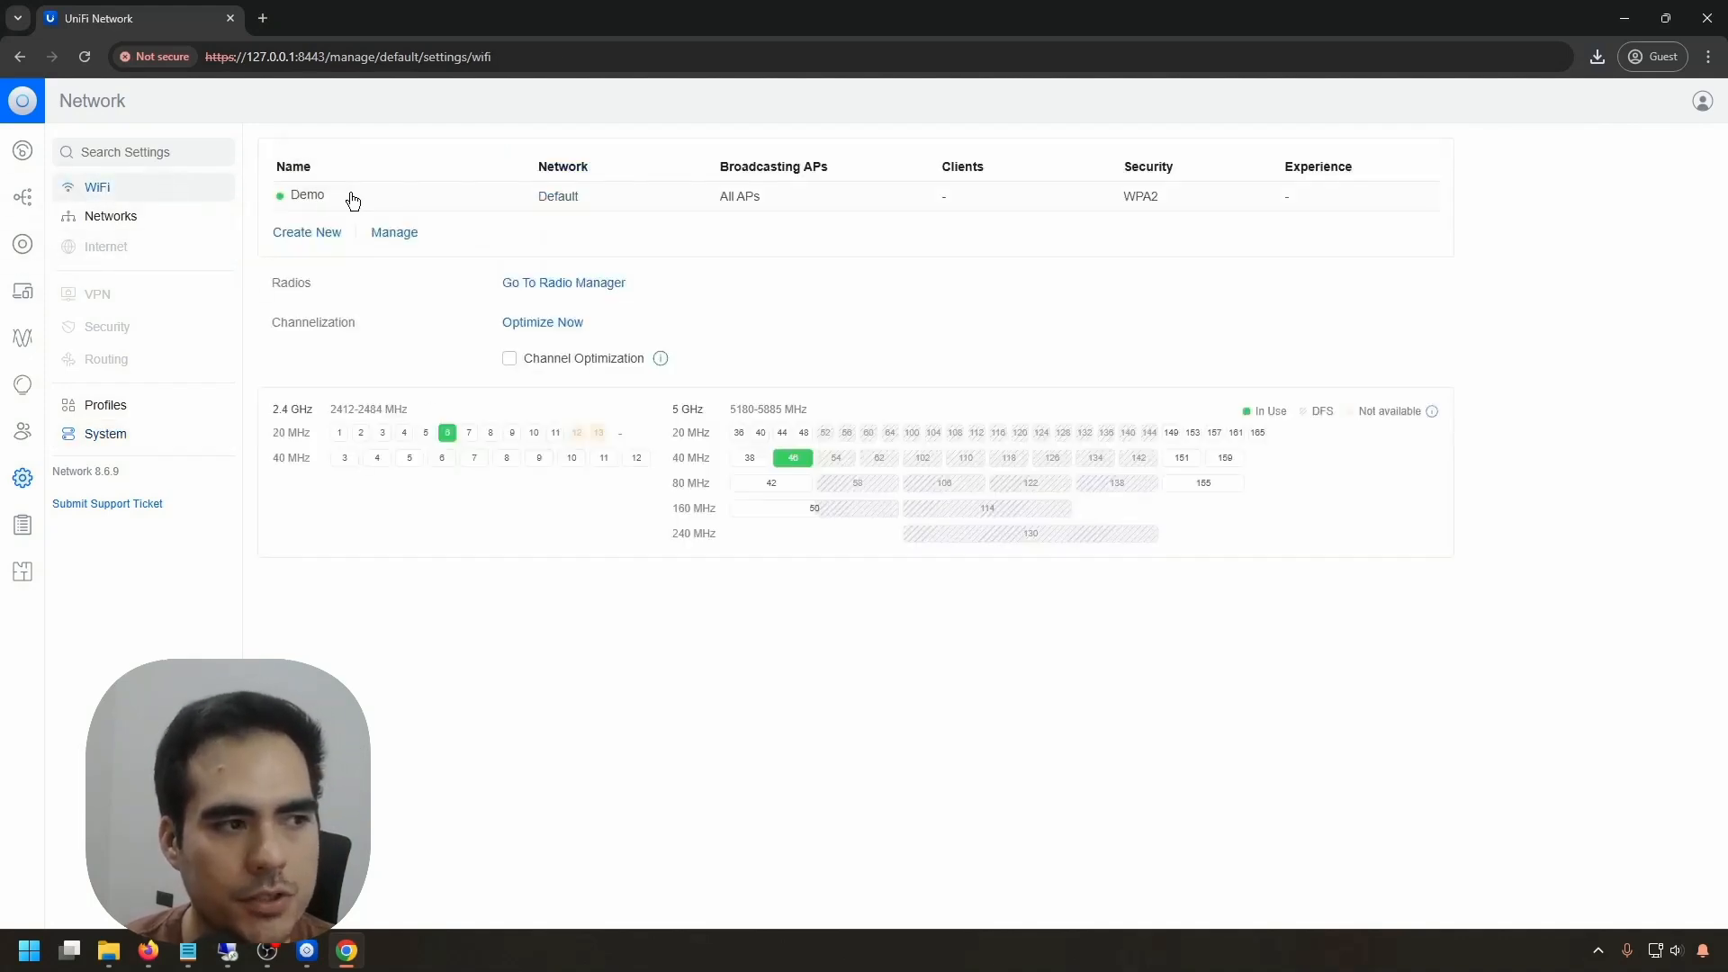
pyautogui.click(271, 193)
pyautogui.click(566, 152)
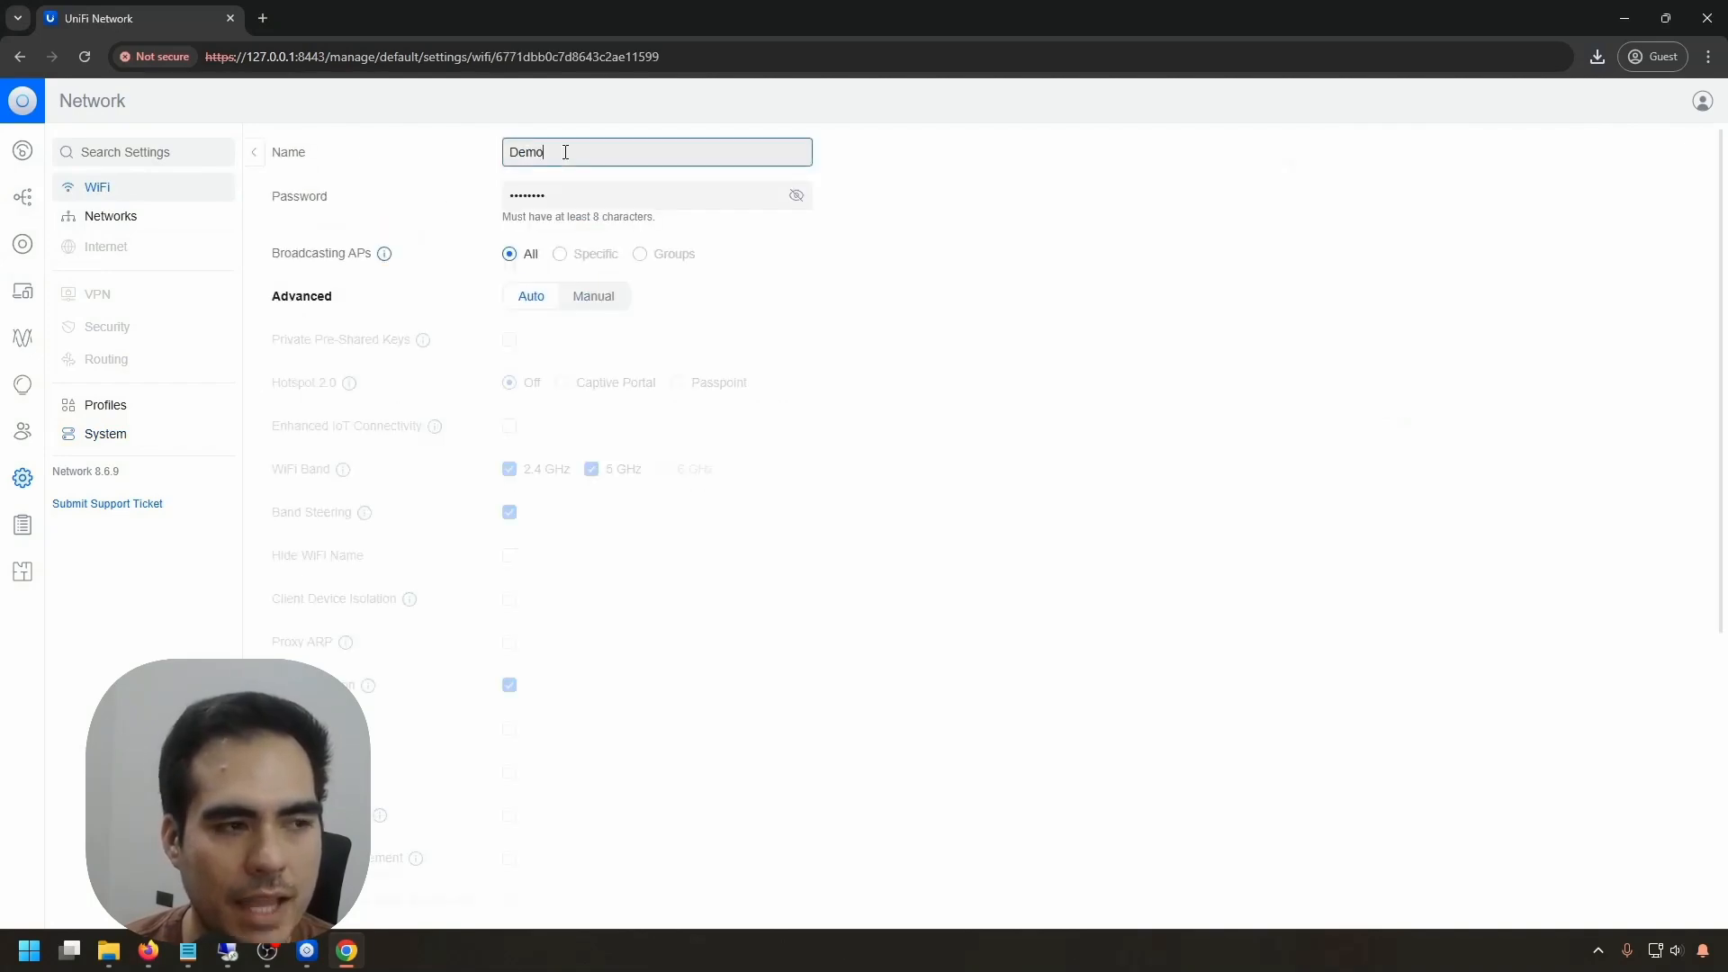
pyautogui.write('1')
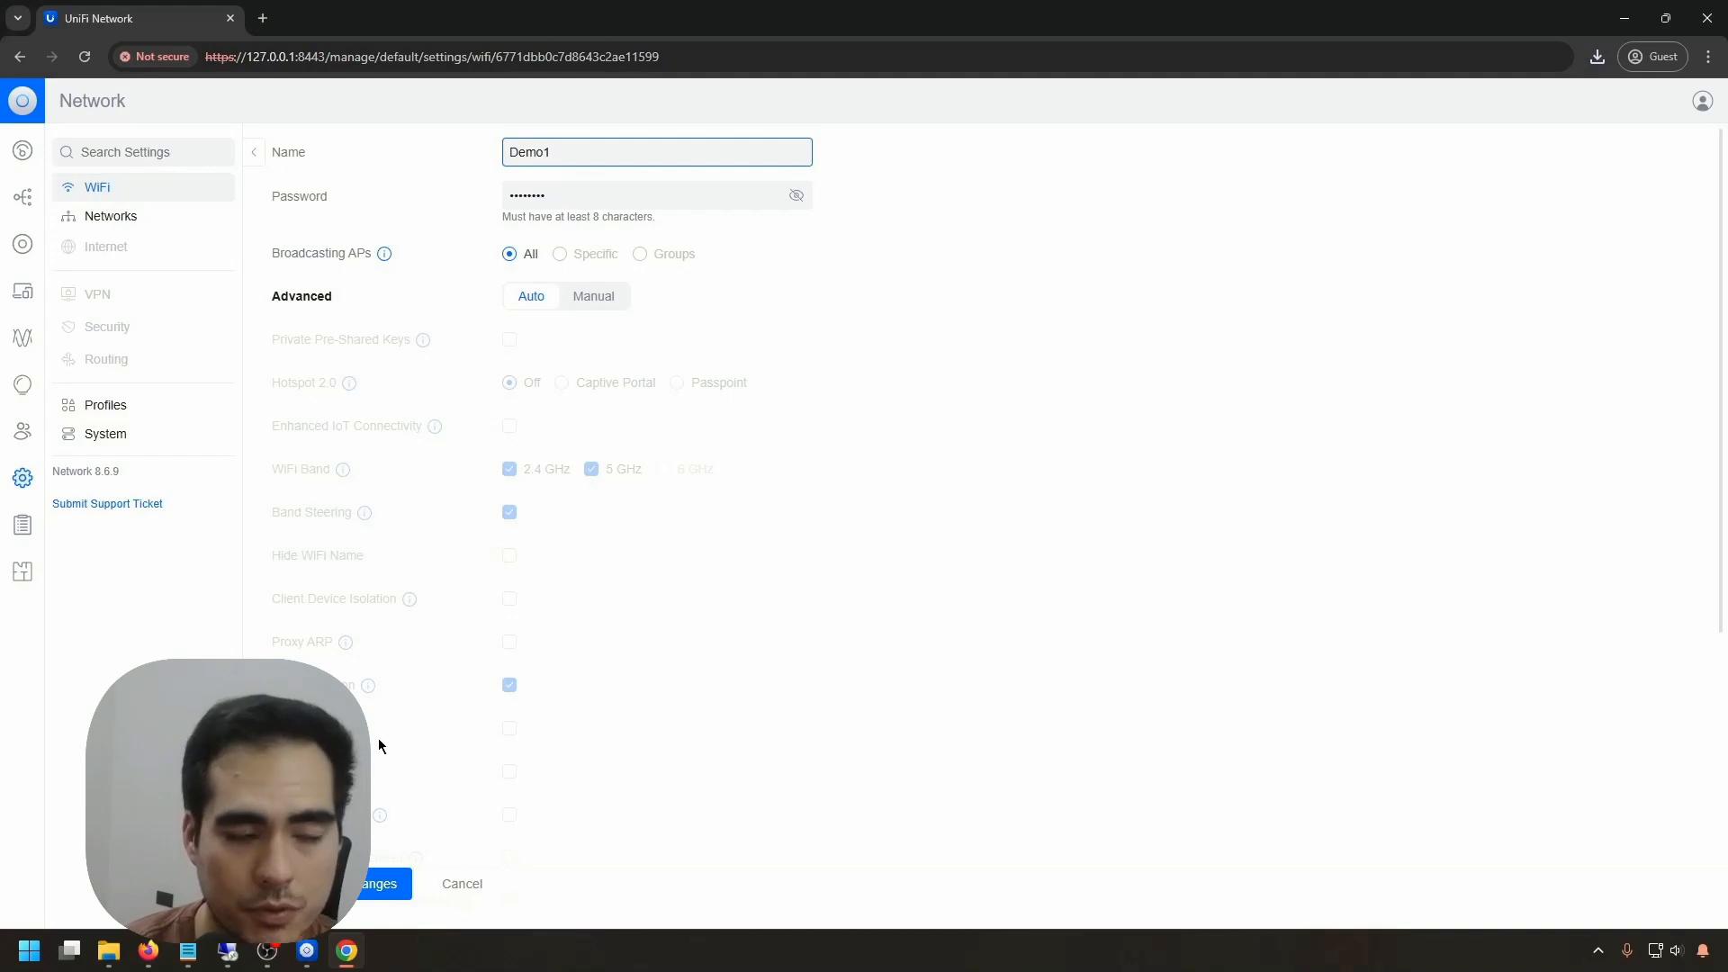
pyautogui.click(387, 884)
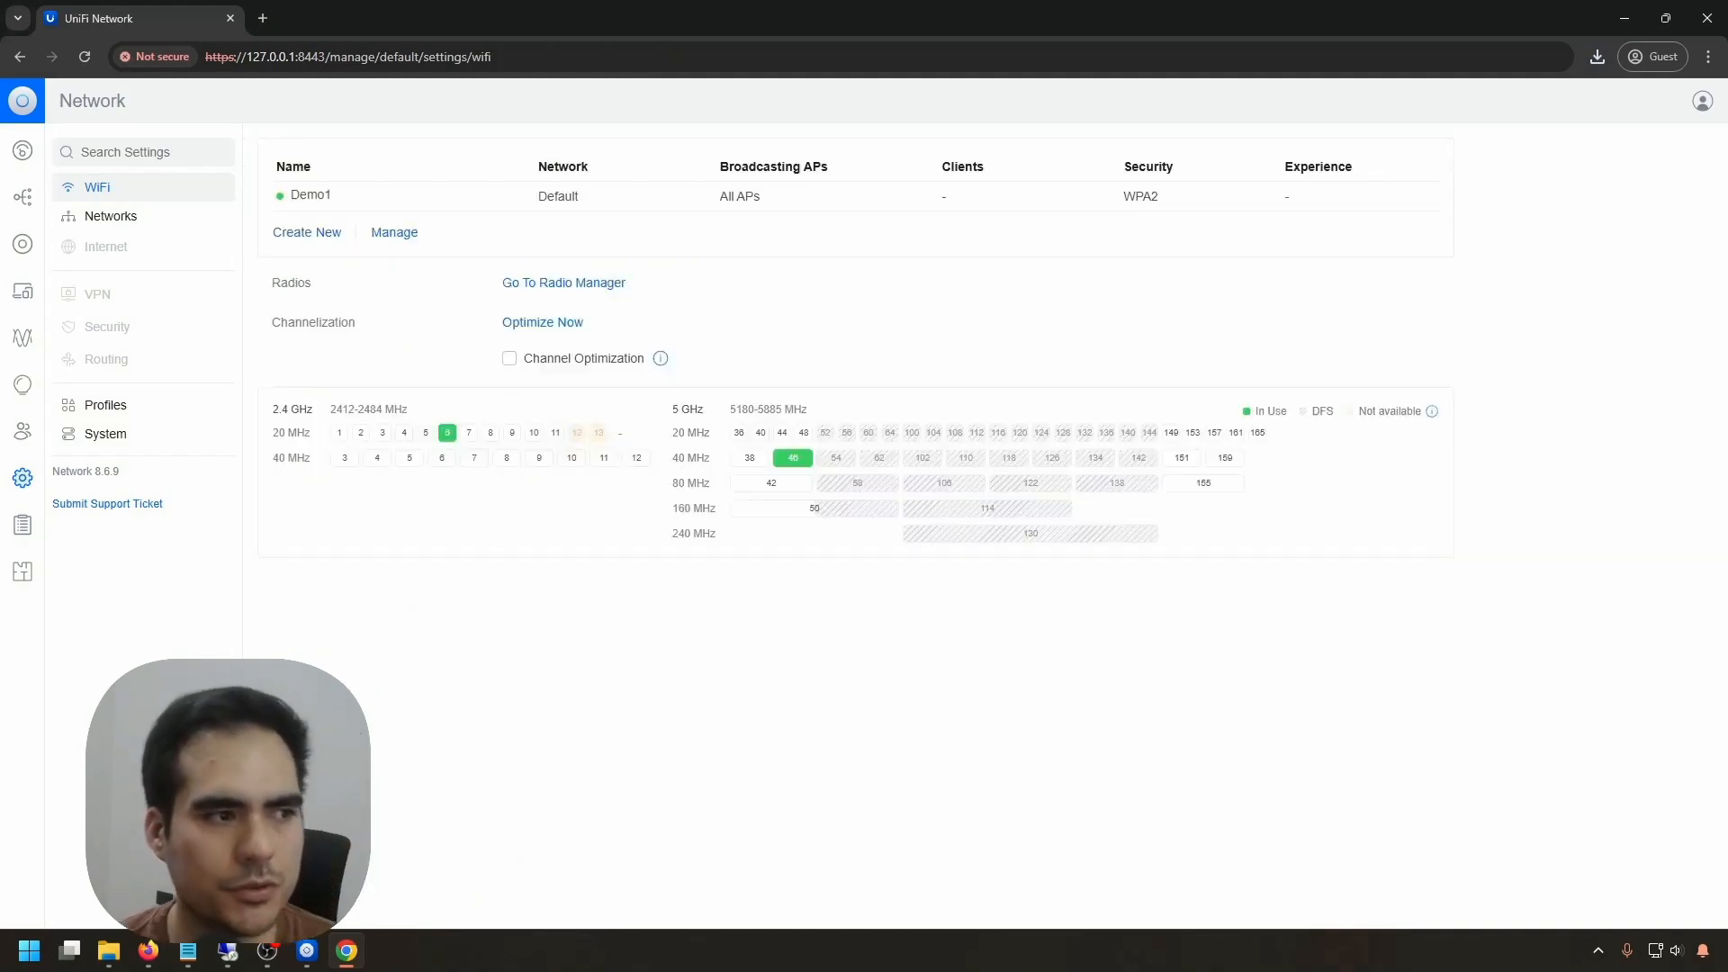
# - Check the WiFi name listed in the access point's device details and close them
pyautogui.click(24, 245)
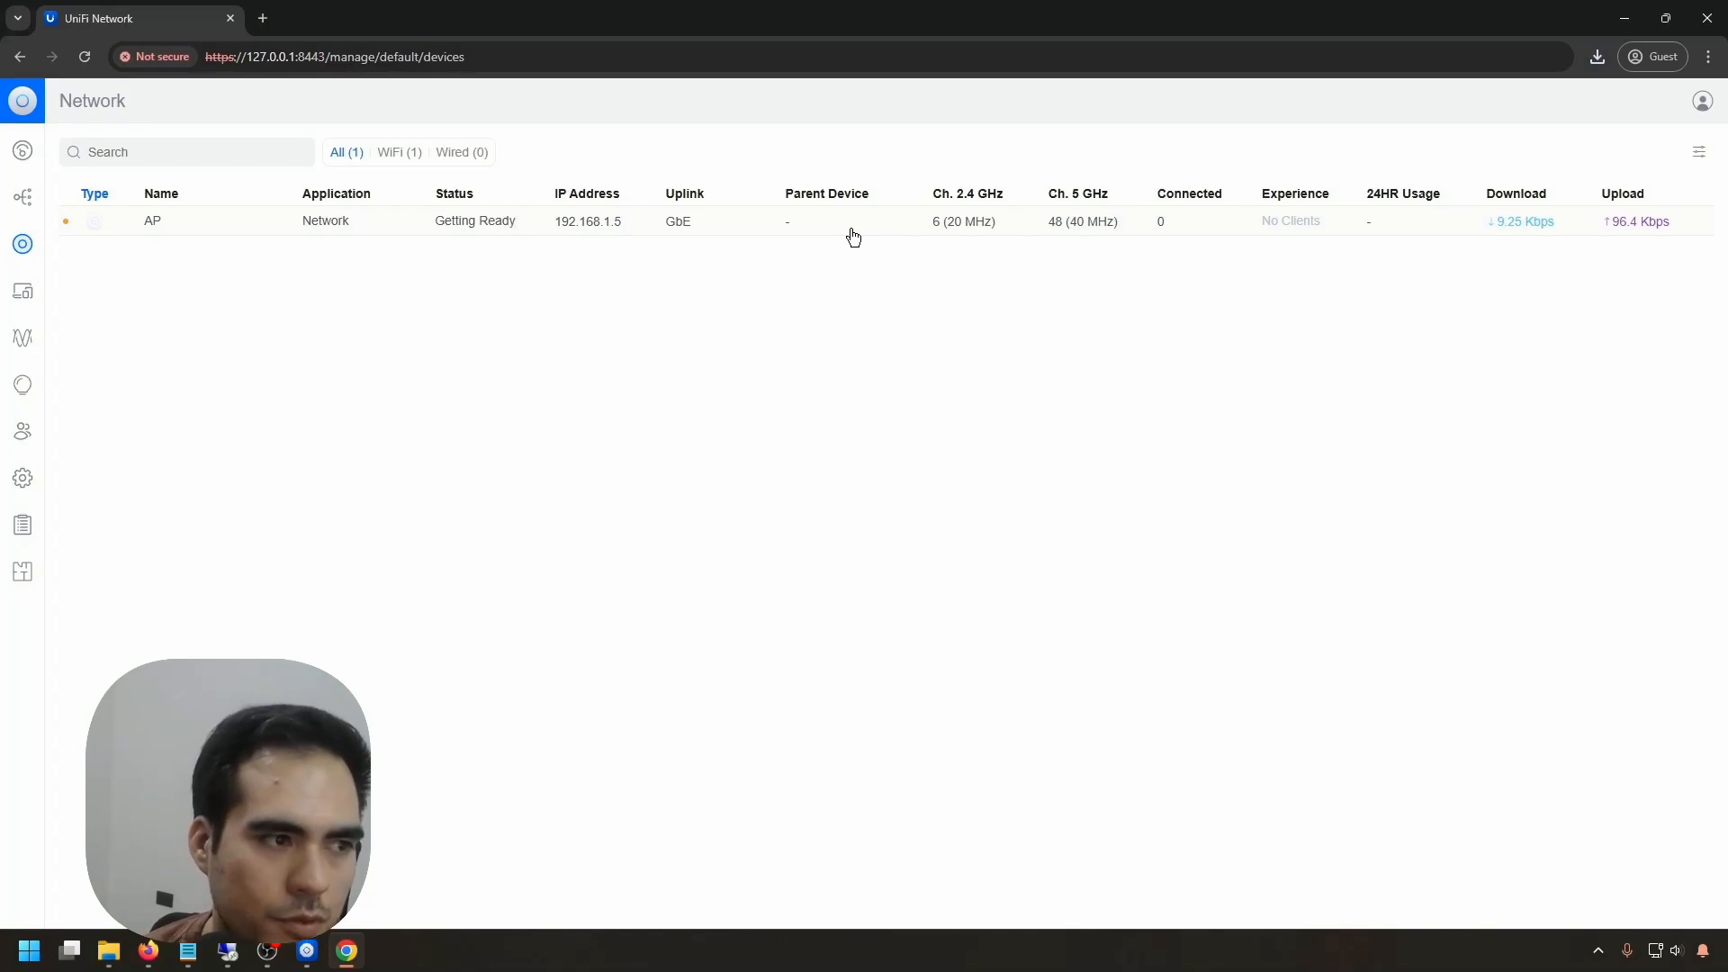
pyautogui.click(853, 233)
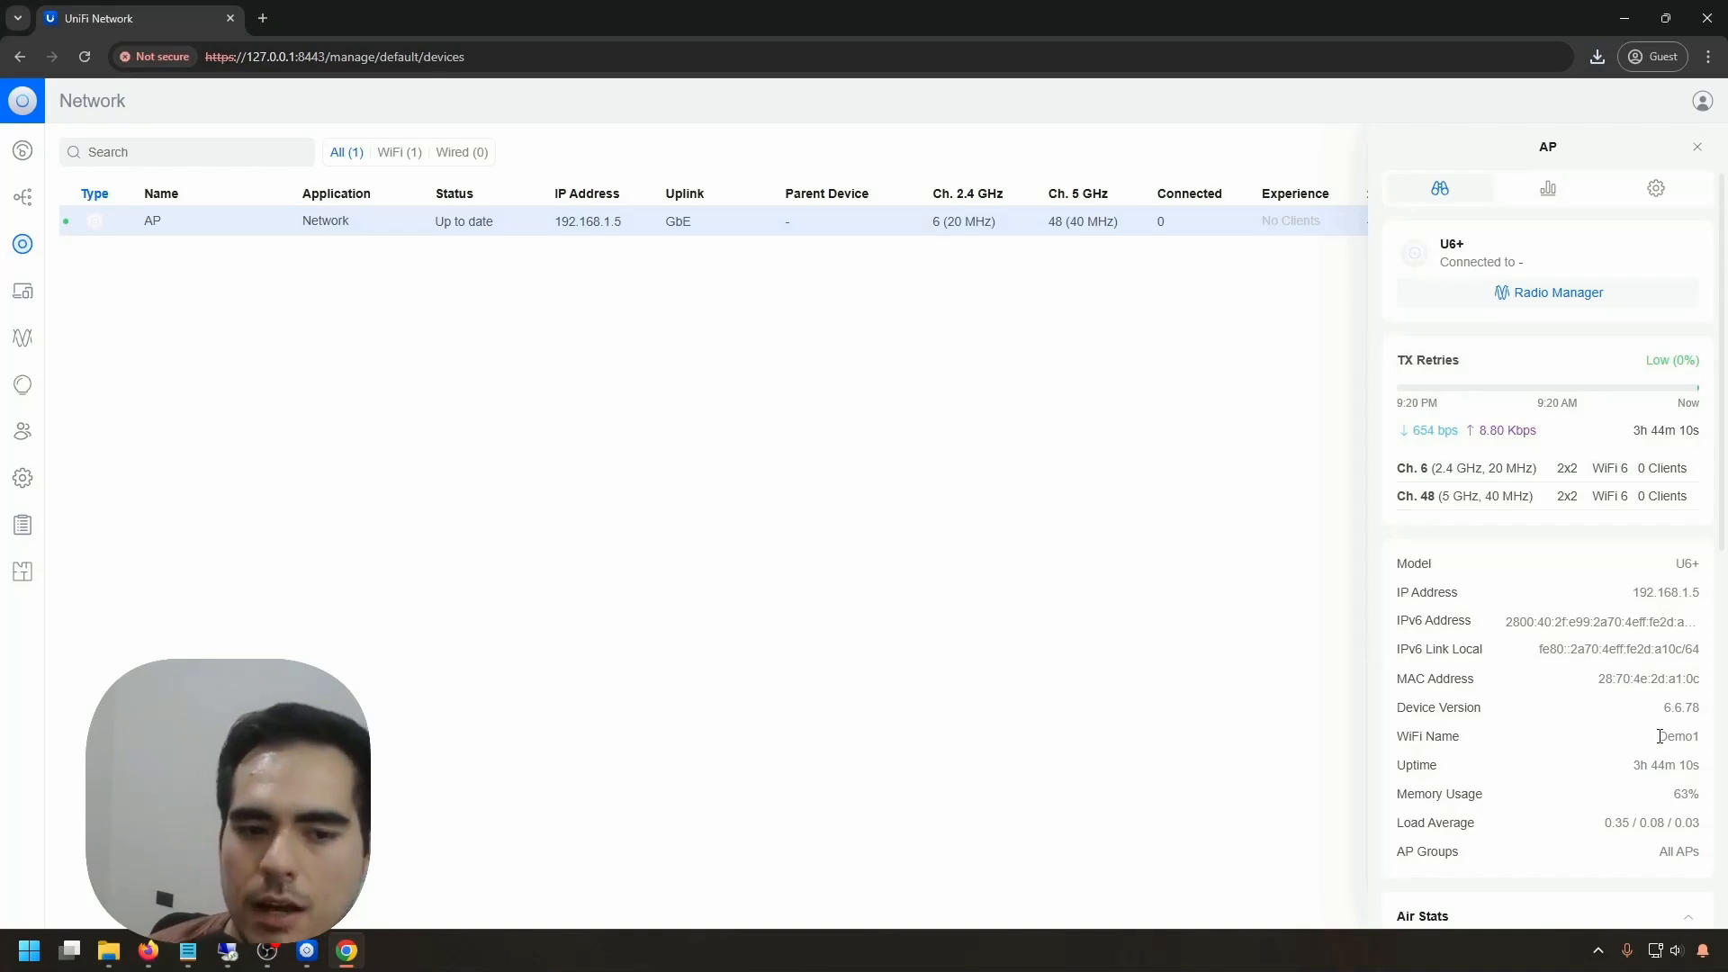
pyautogui.moveTo(1659, 736); pyautogui.dragTo(1698, 738)
pyautogui.click(1708, 743)
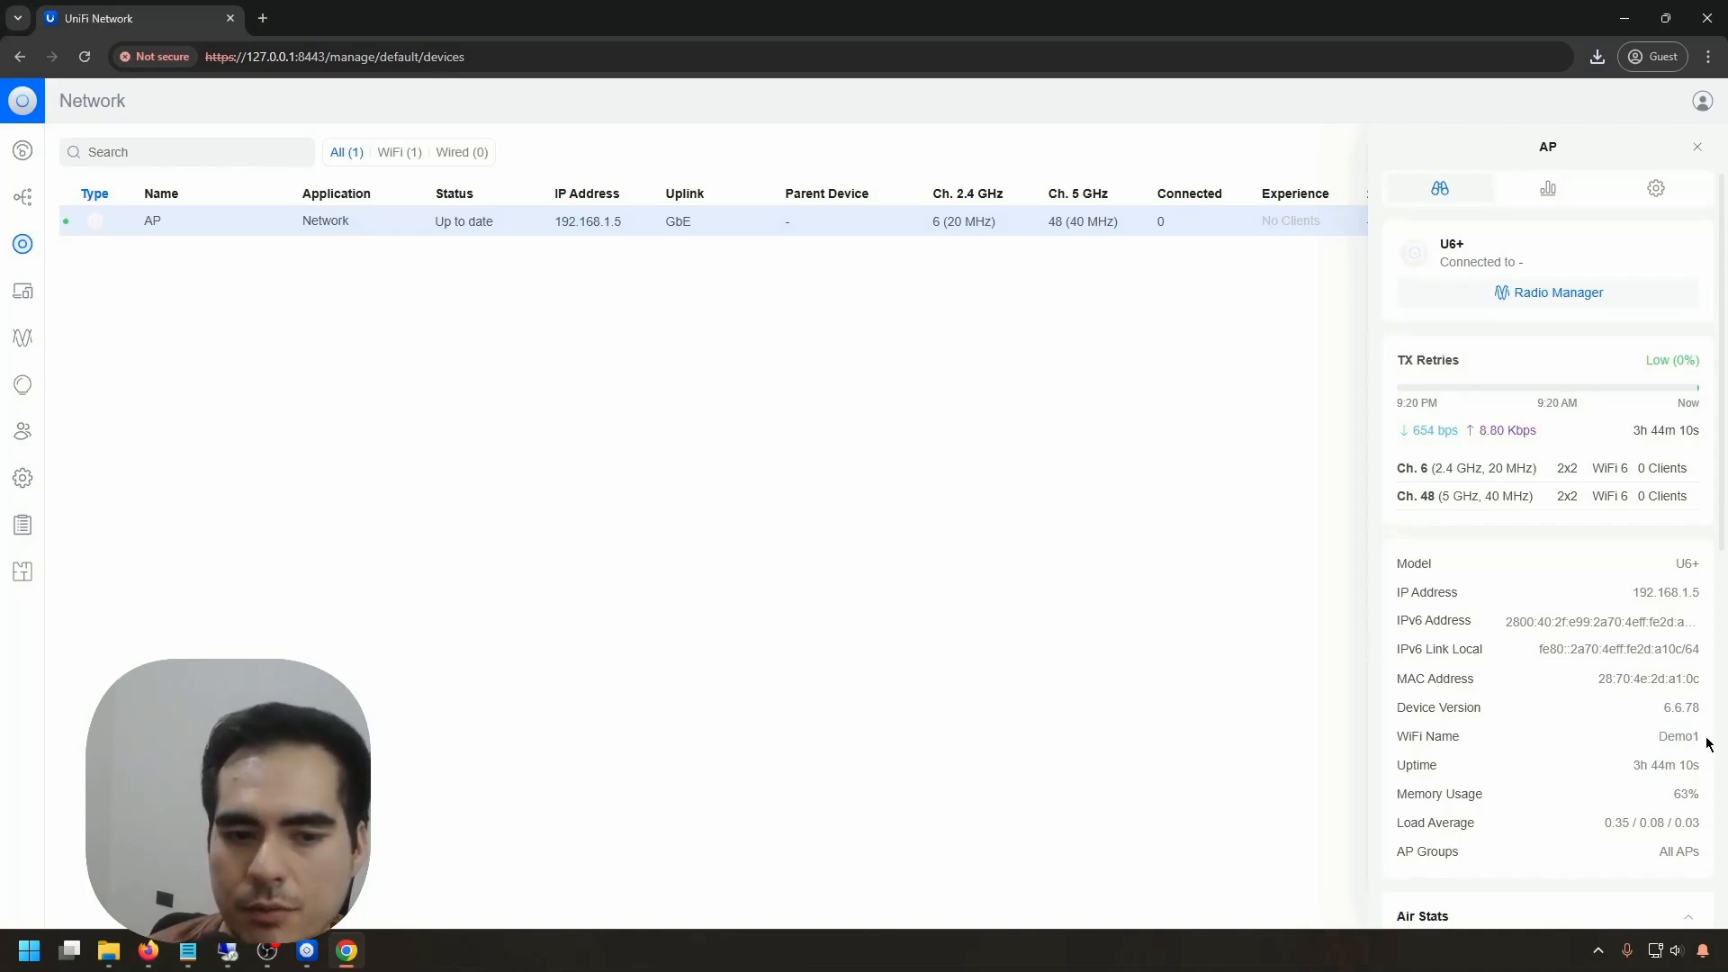
pyautogui.click(1700, 150)
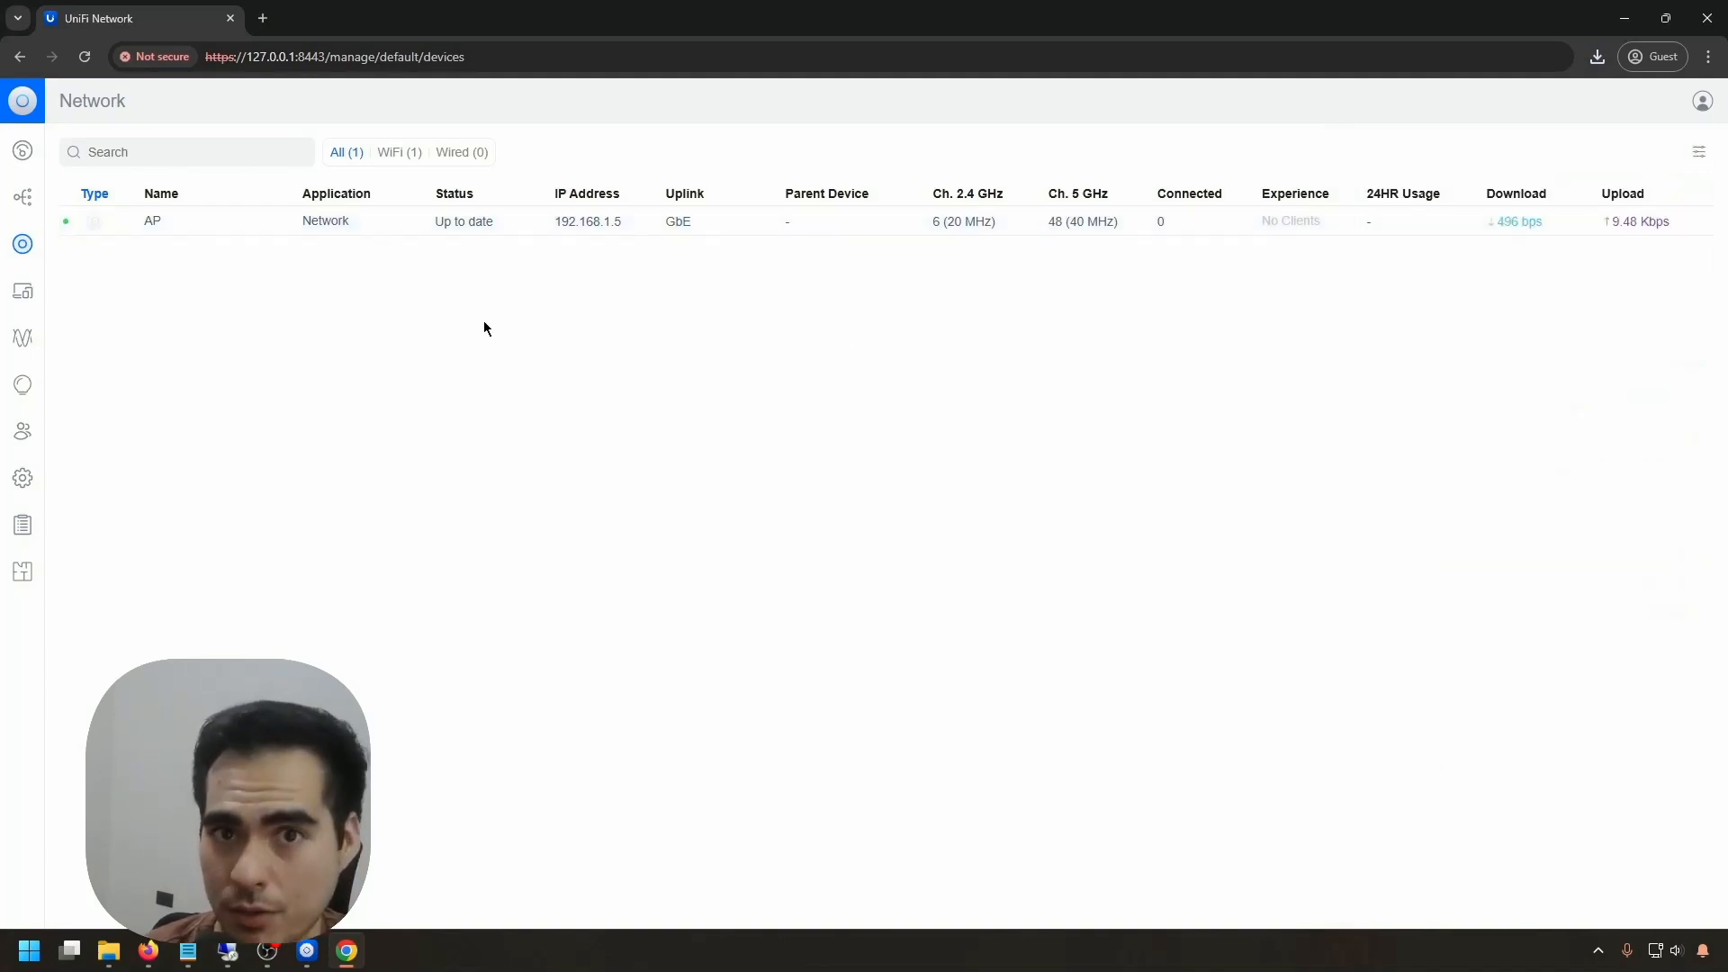
# - Restore the controller configuration from the backup file network_backup_12.29.2024_11-22-PM_v8.6.9.unf in Downloads
pyautogui.click(22, 485)
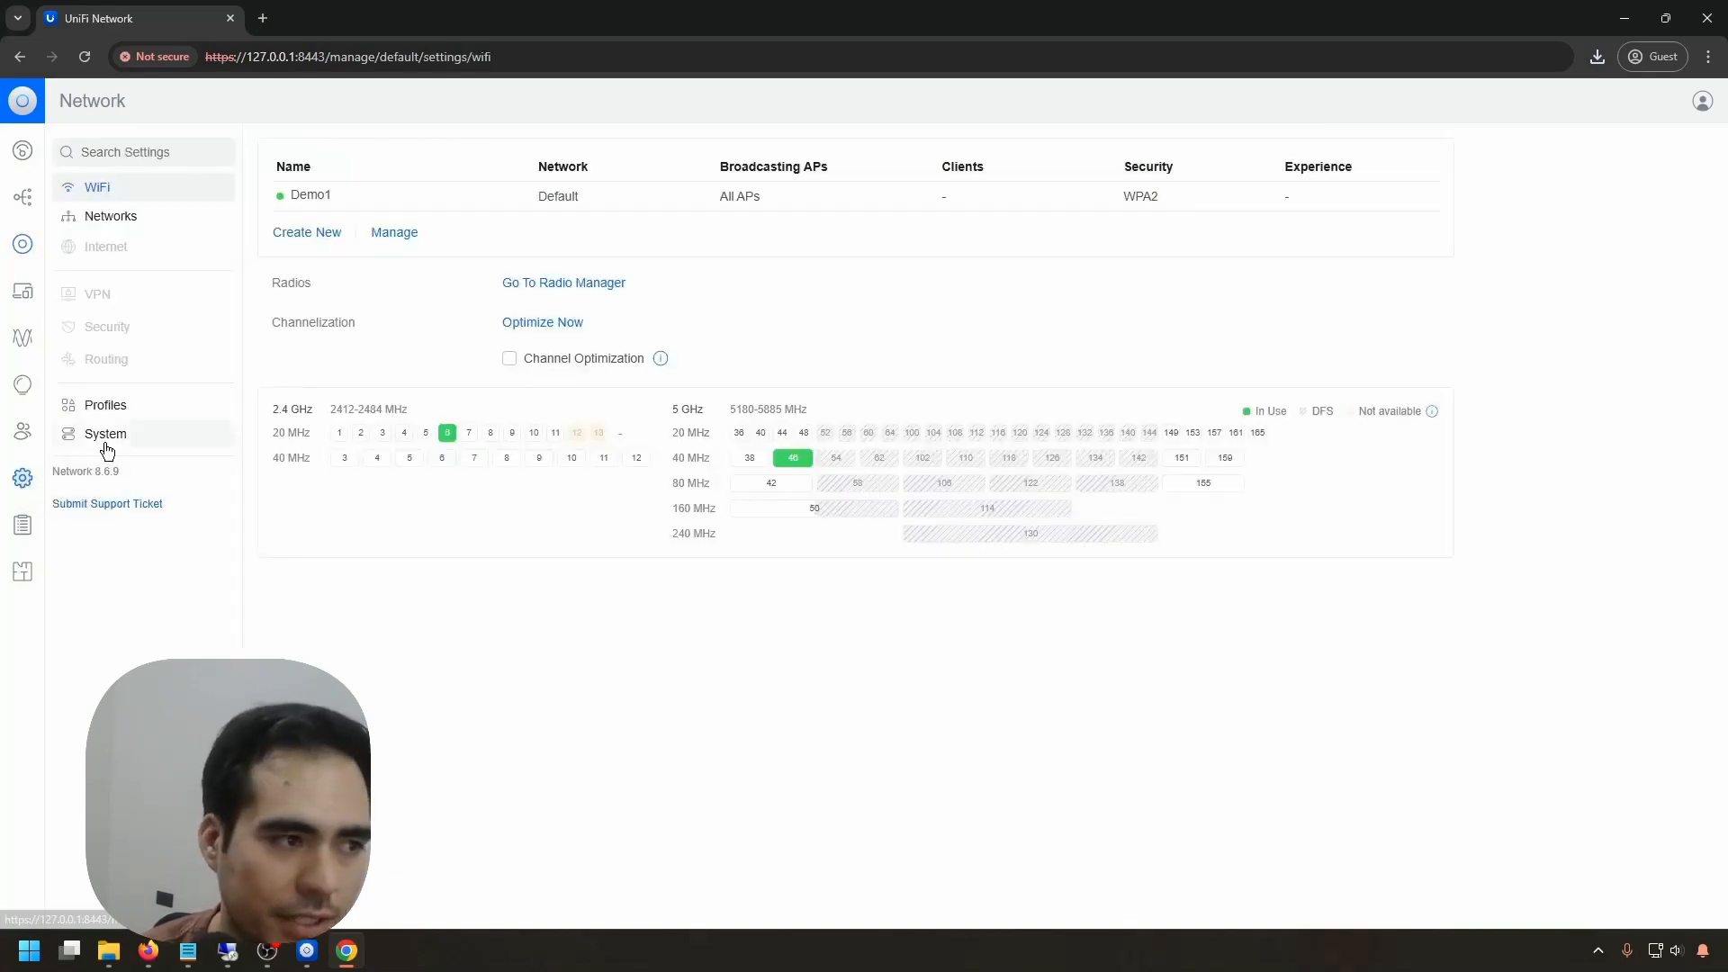
pyautogui.click(141, 442)
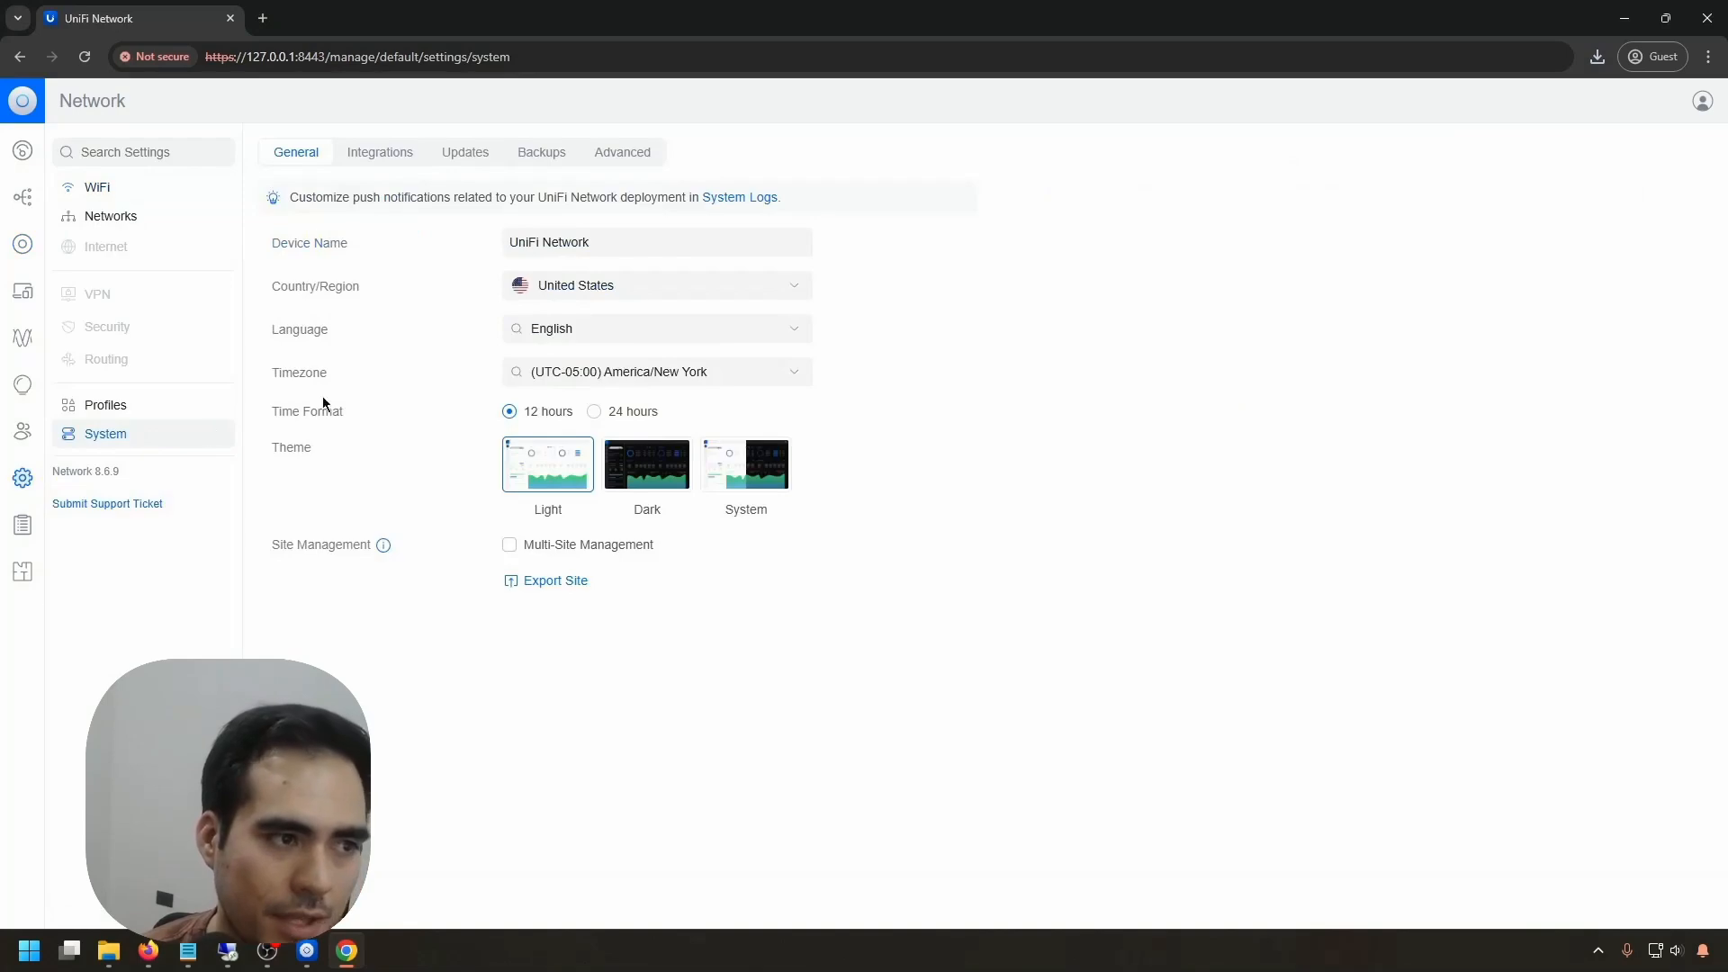
pyautogui.click(544, 155)
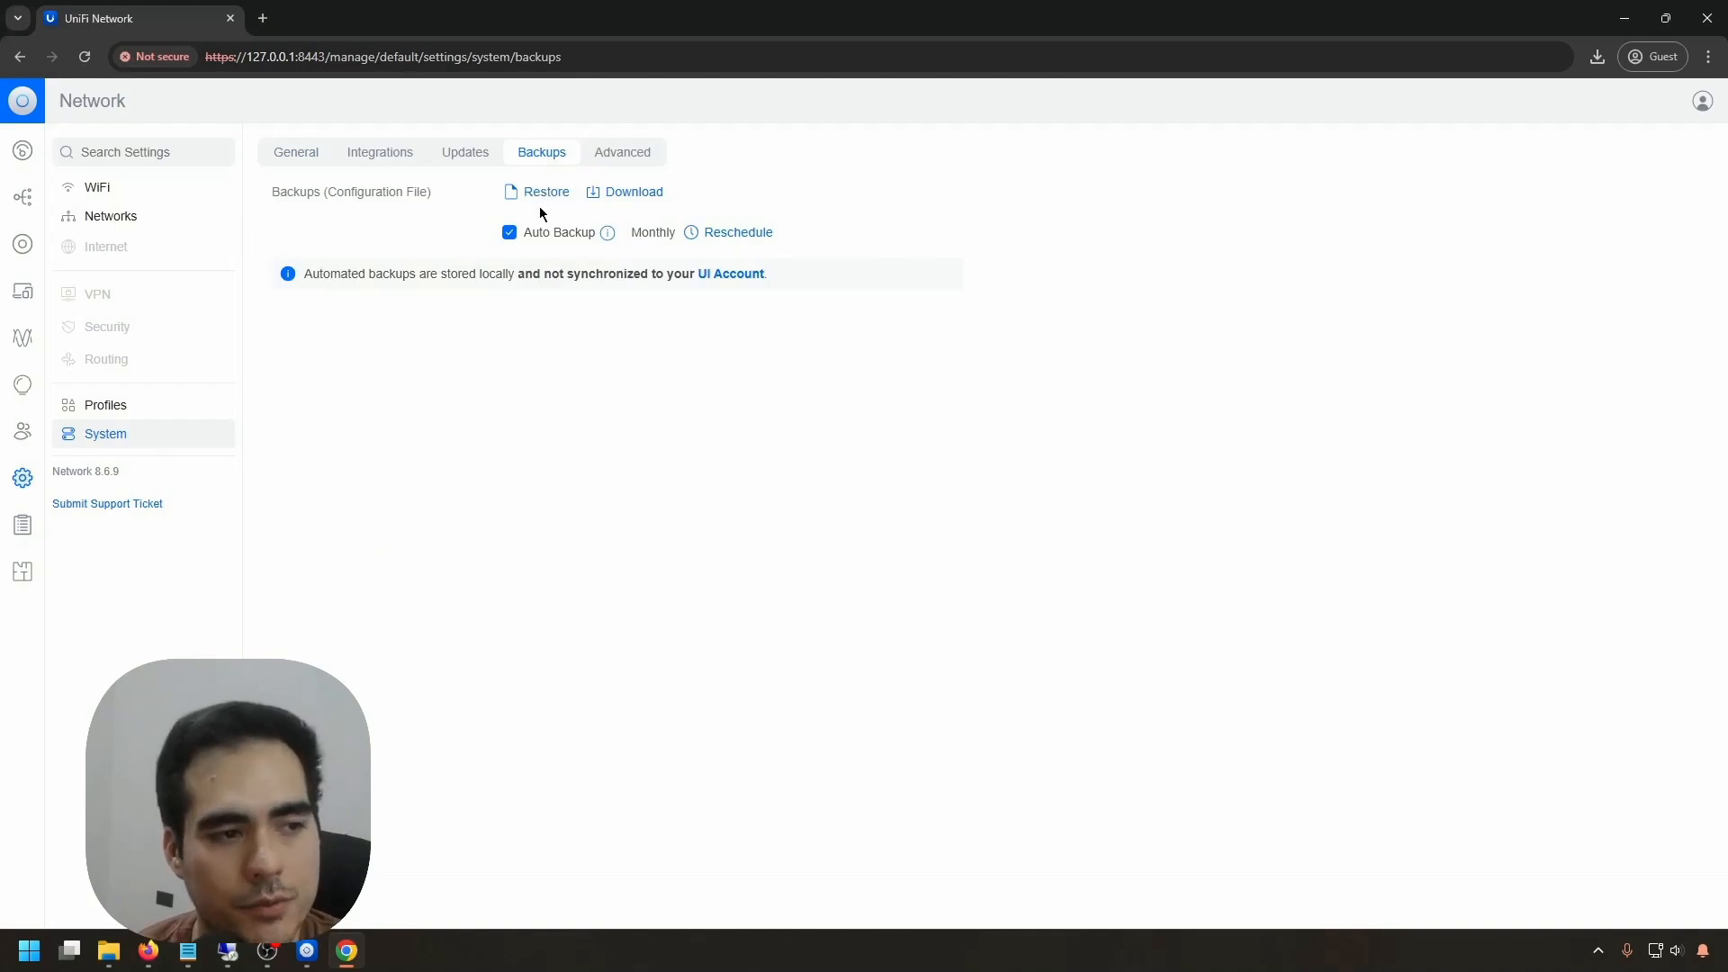
pyautogui.click(541, 200)
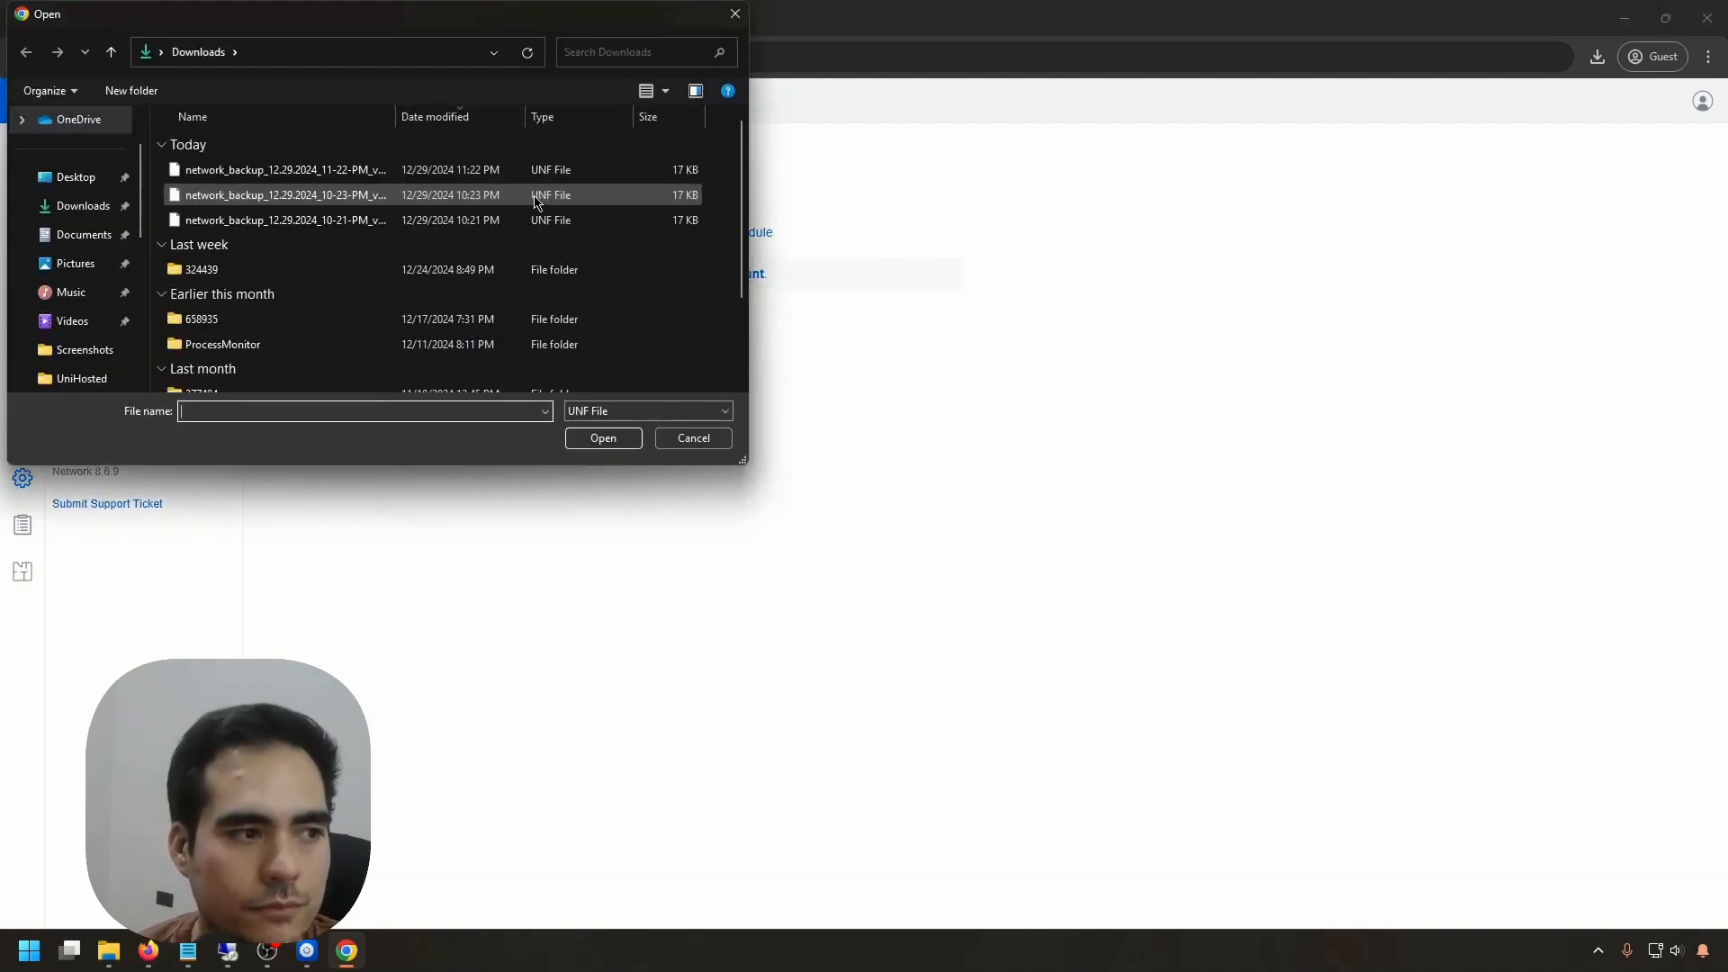
pyautogui.click(347, 172)
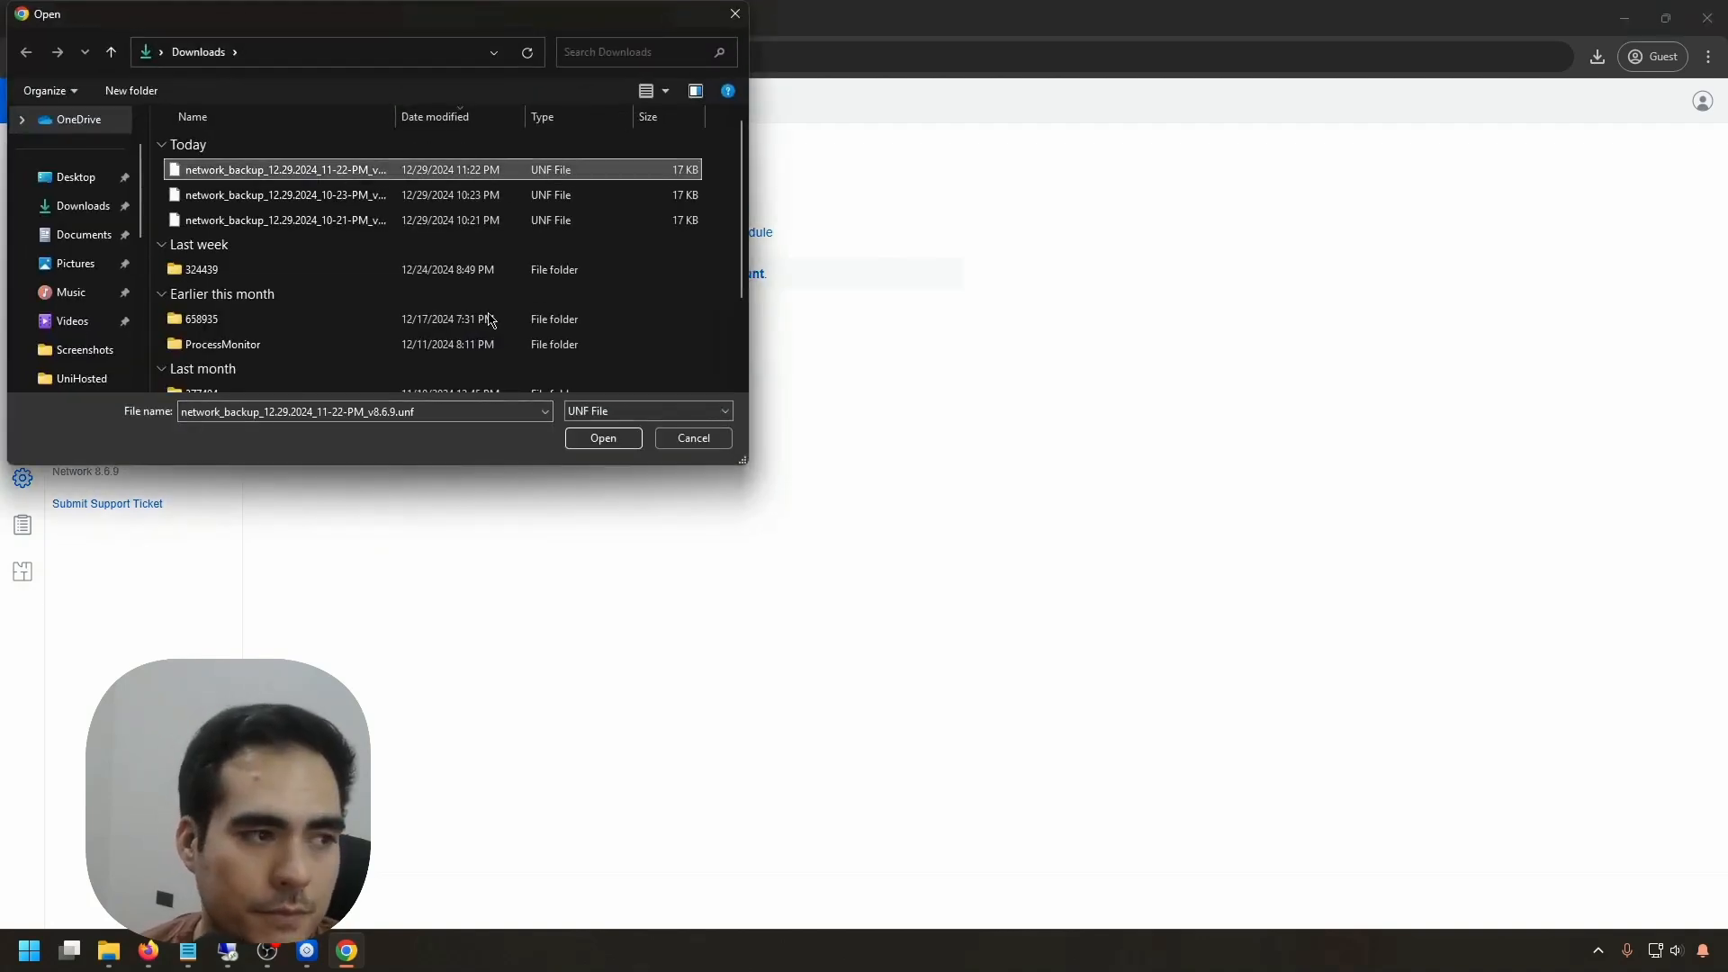
pyautogui.click(603, 438)
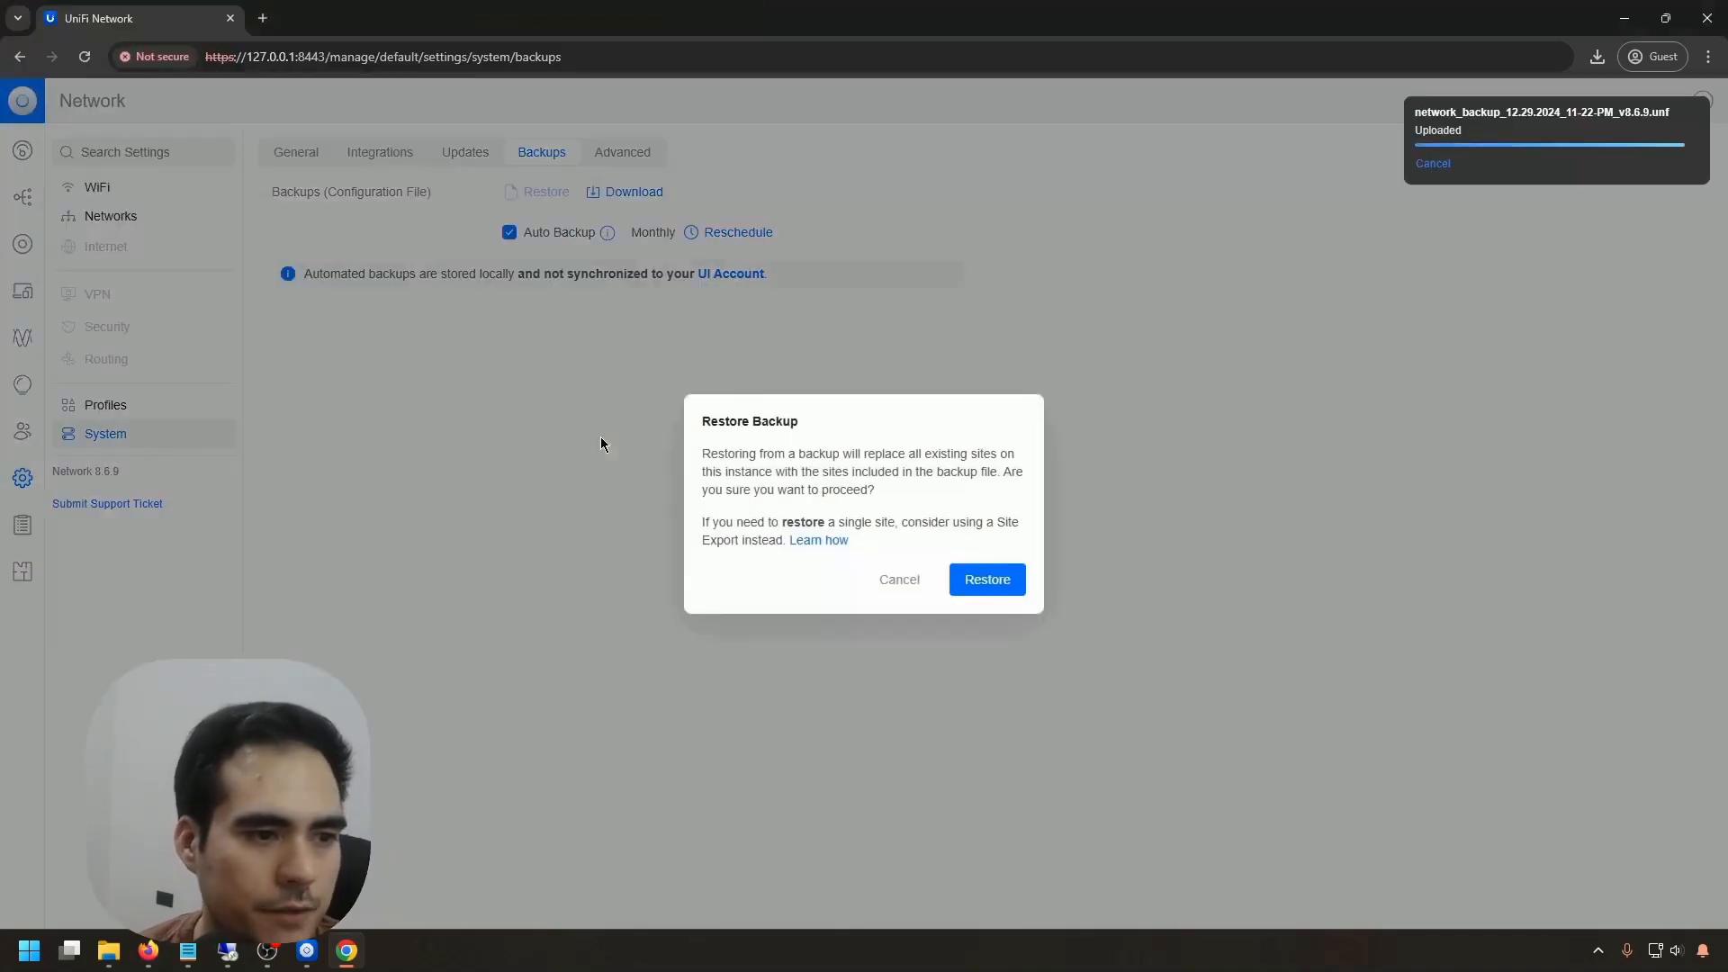
pyautogui.click(987, 581)
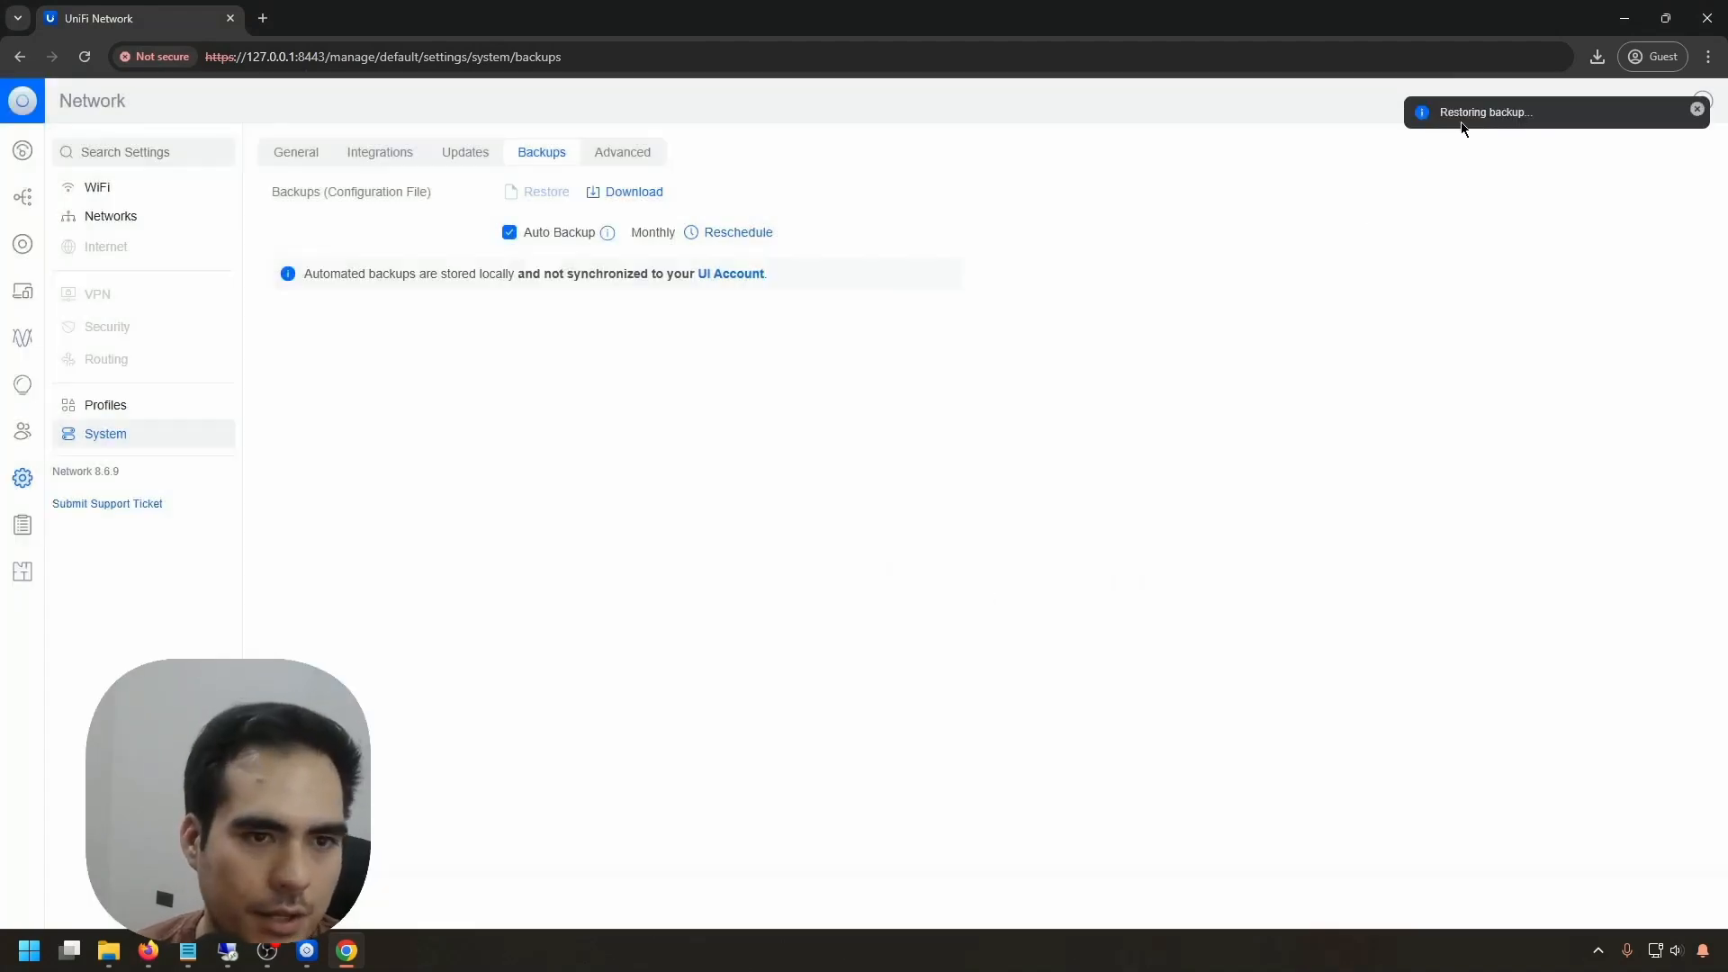
# - Check the UniFi Network Server status, reload the console, and sign in as local with the account password
pyautogui.click(310, 957)
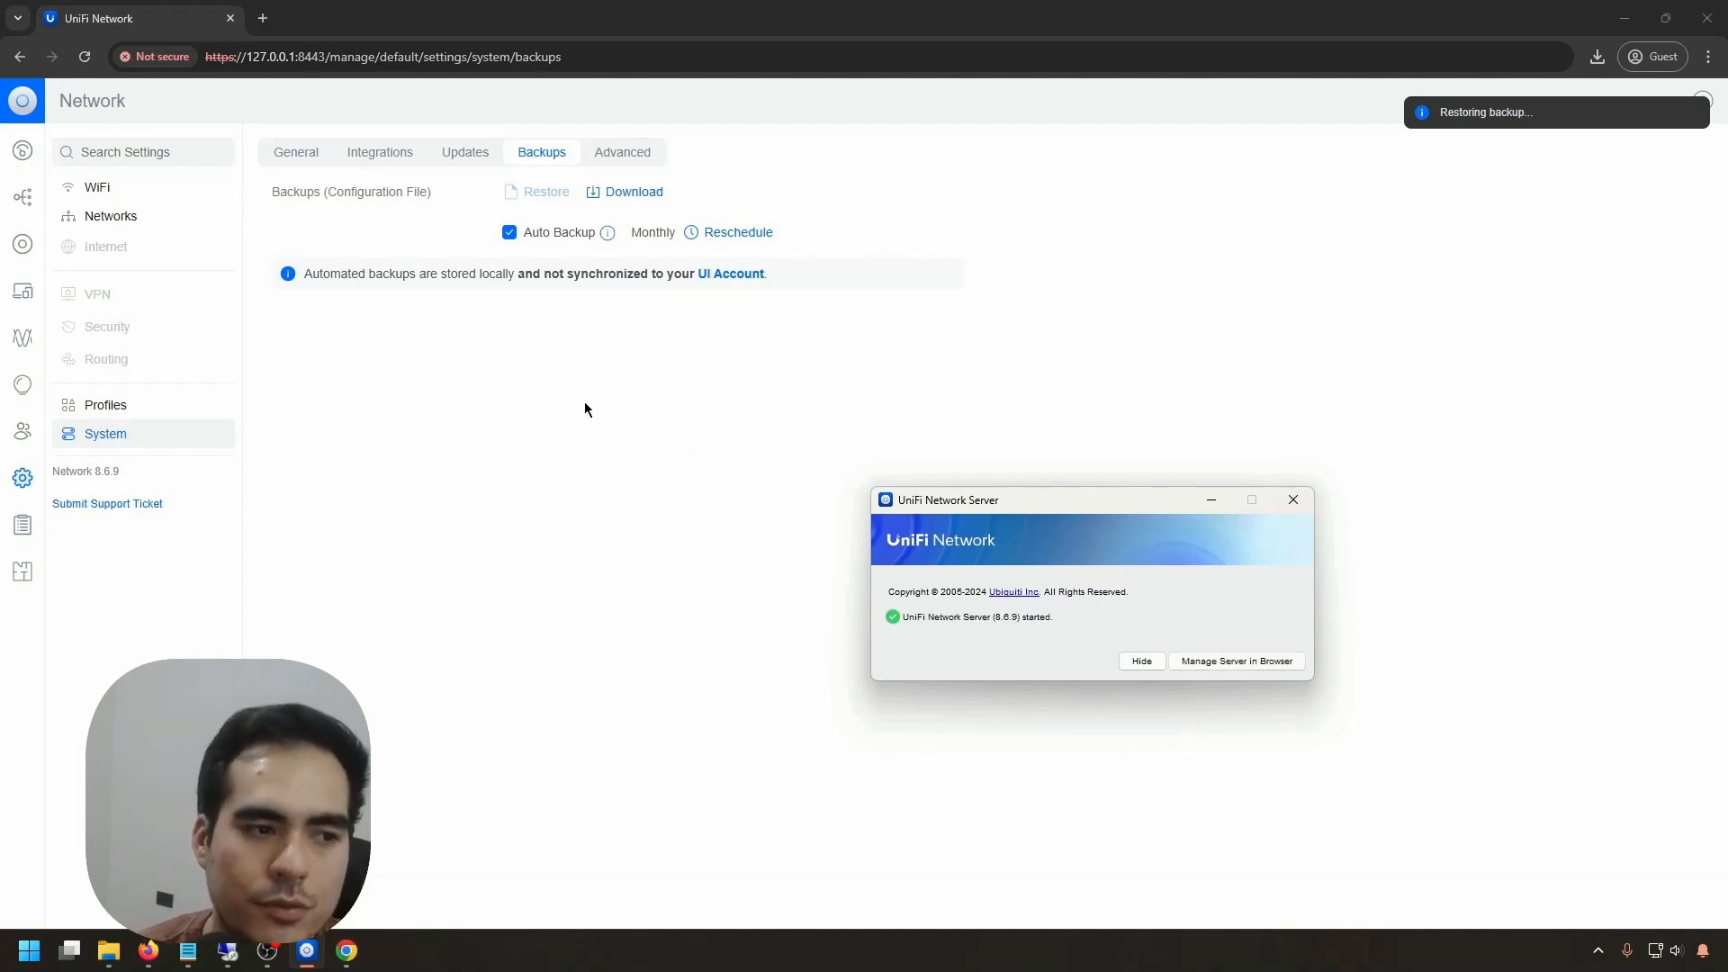
pyautogui.click(371, 365)
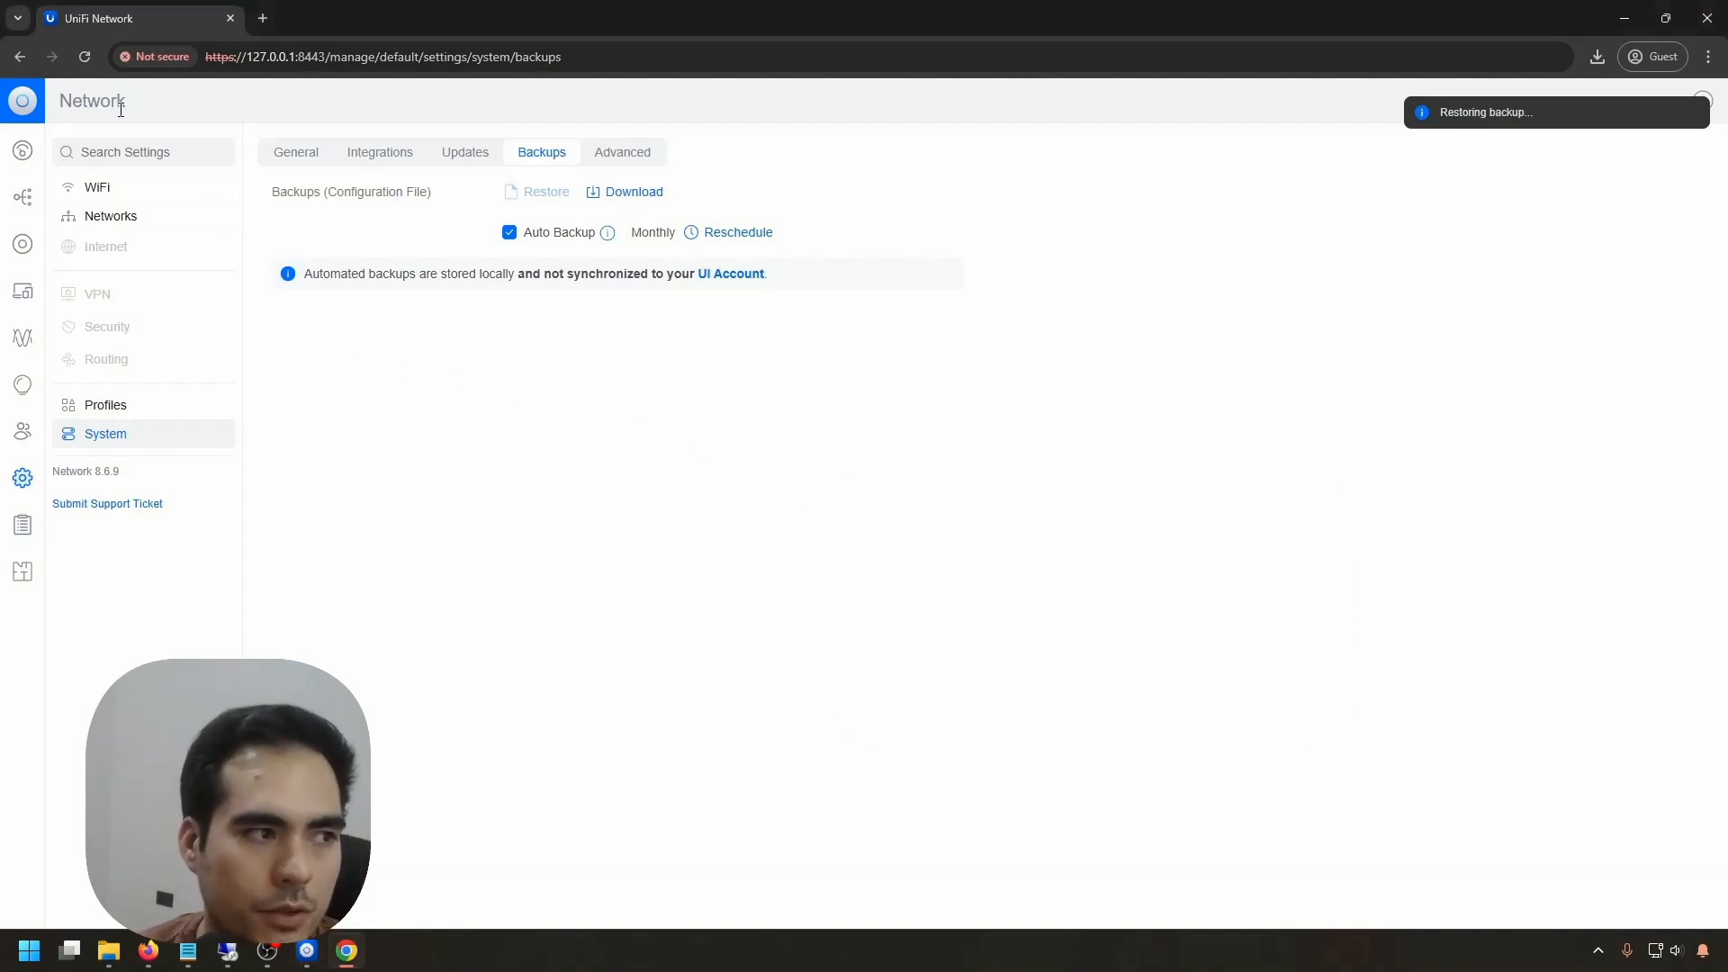
pyautogui.click(86, 60)
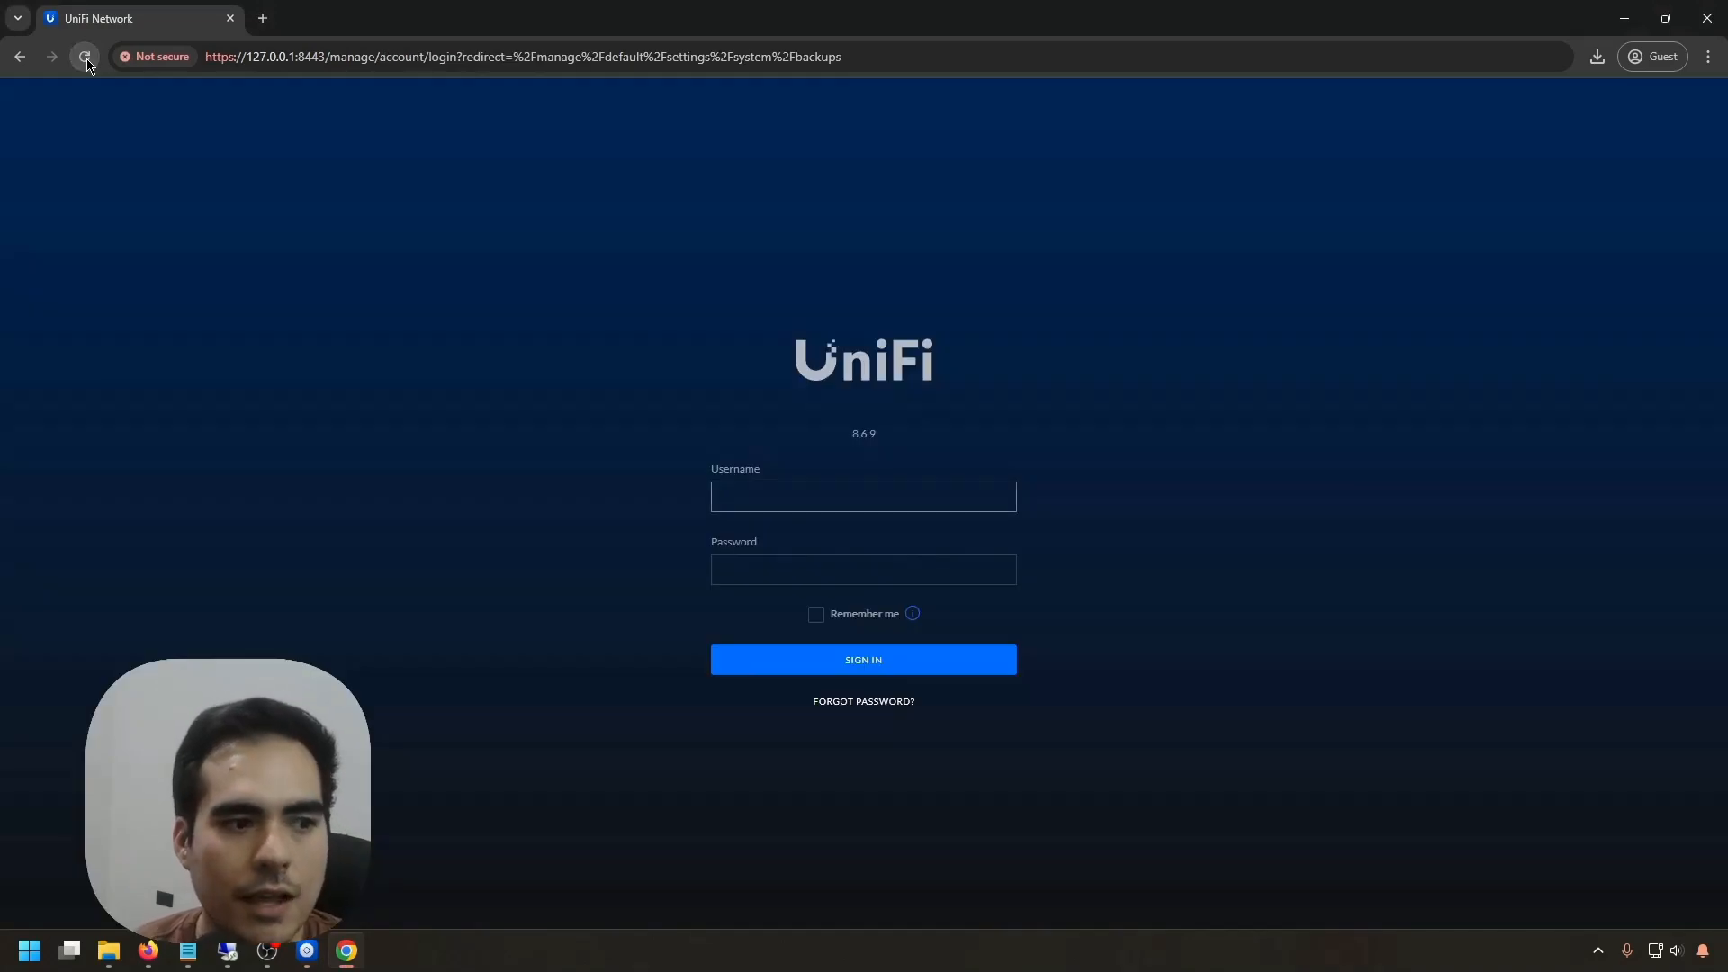
pyautogui.write('local')
pyautogui.press('Tab')
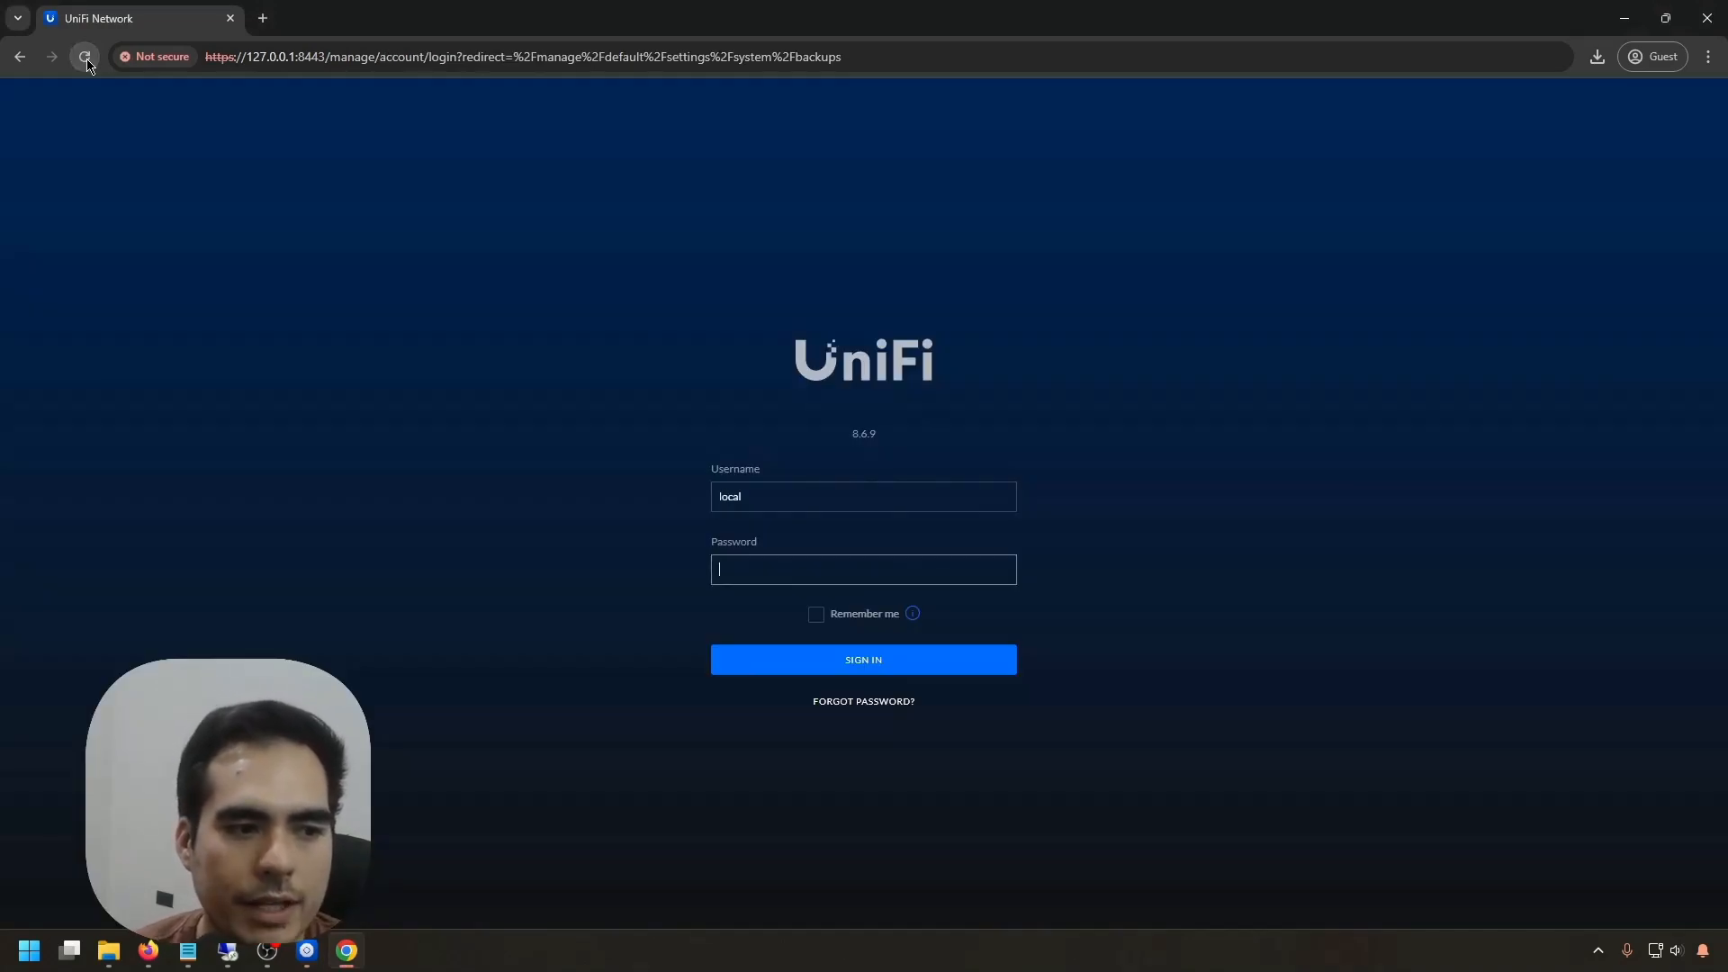
pyautogui.write('••••••••••••••••')
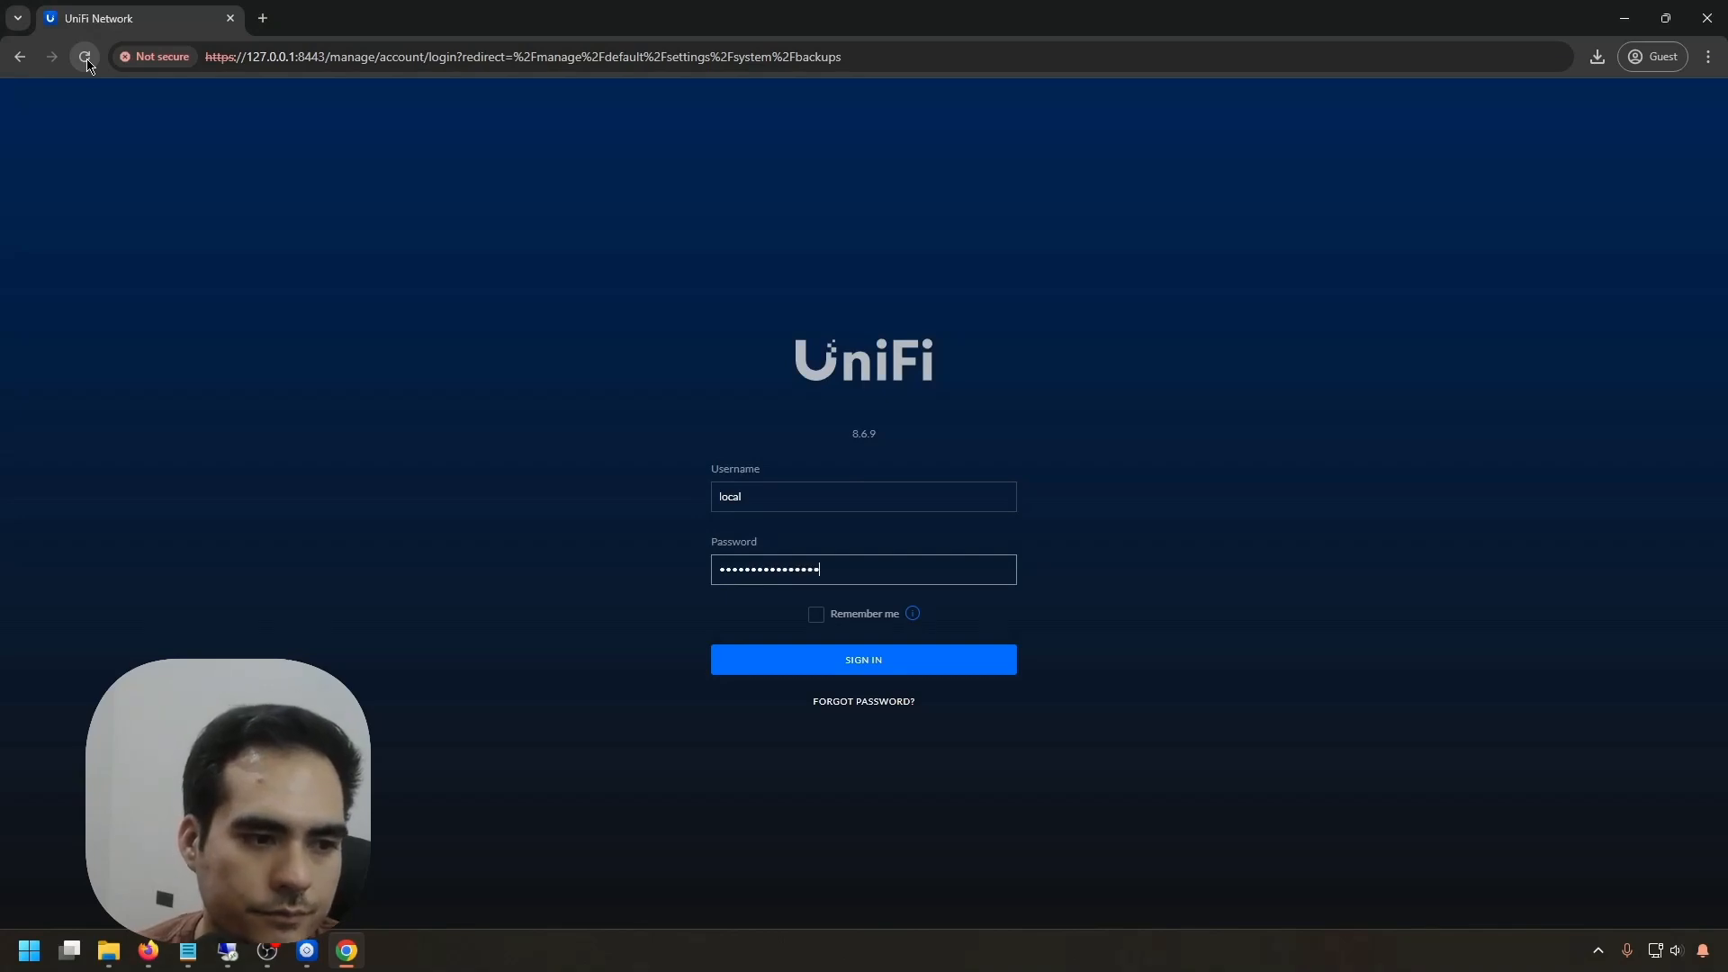
pyautogui.click(867, 671)
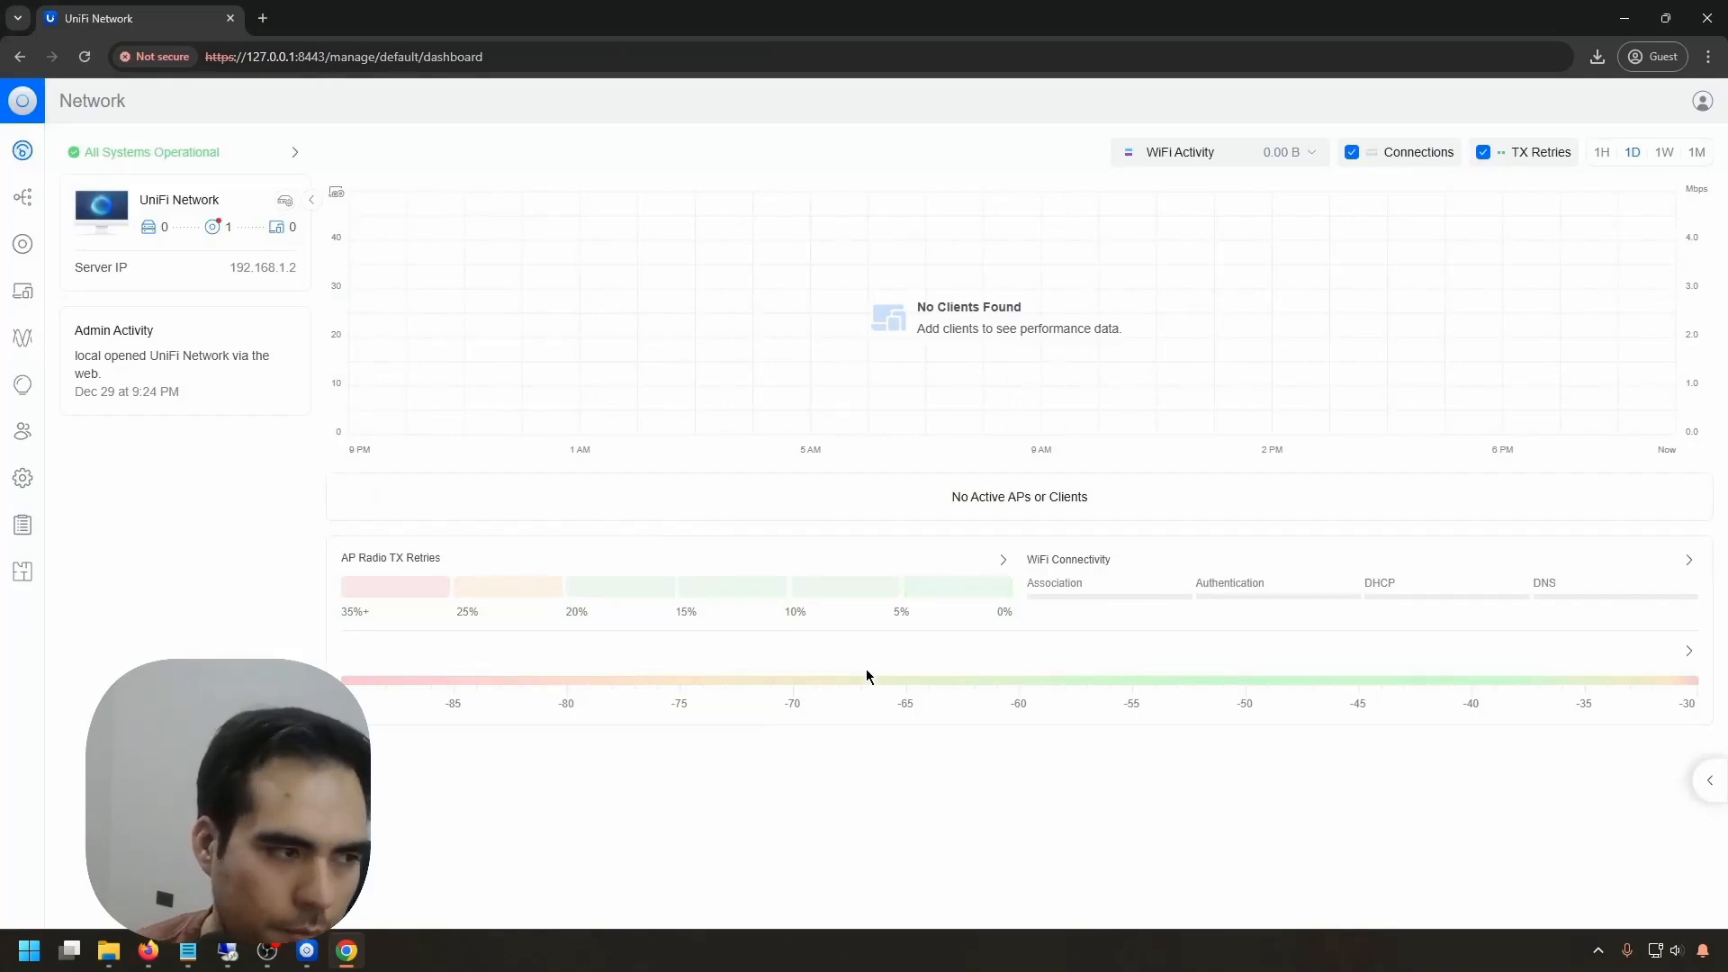
# - Examine the access point's status in the device list and the restored WiFi network's name in its settings
pyautogui.click(25, 245)
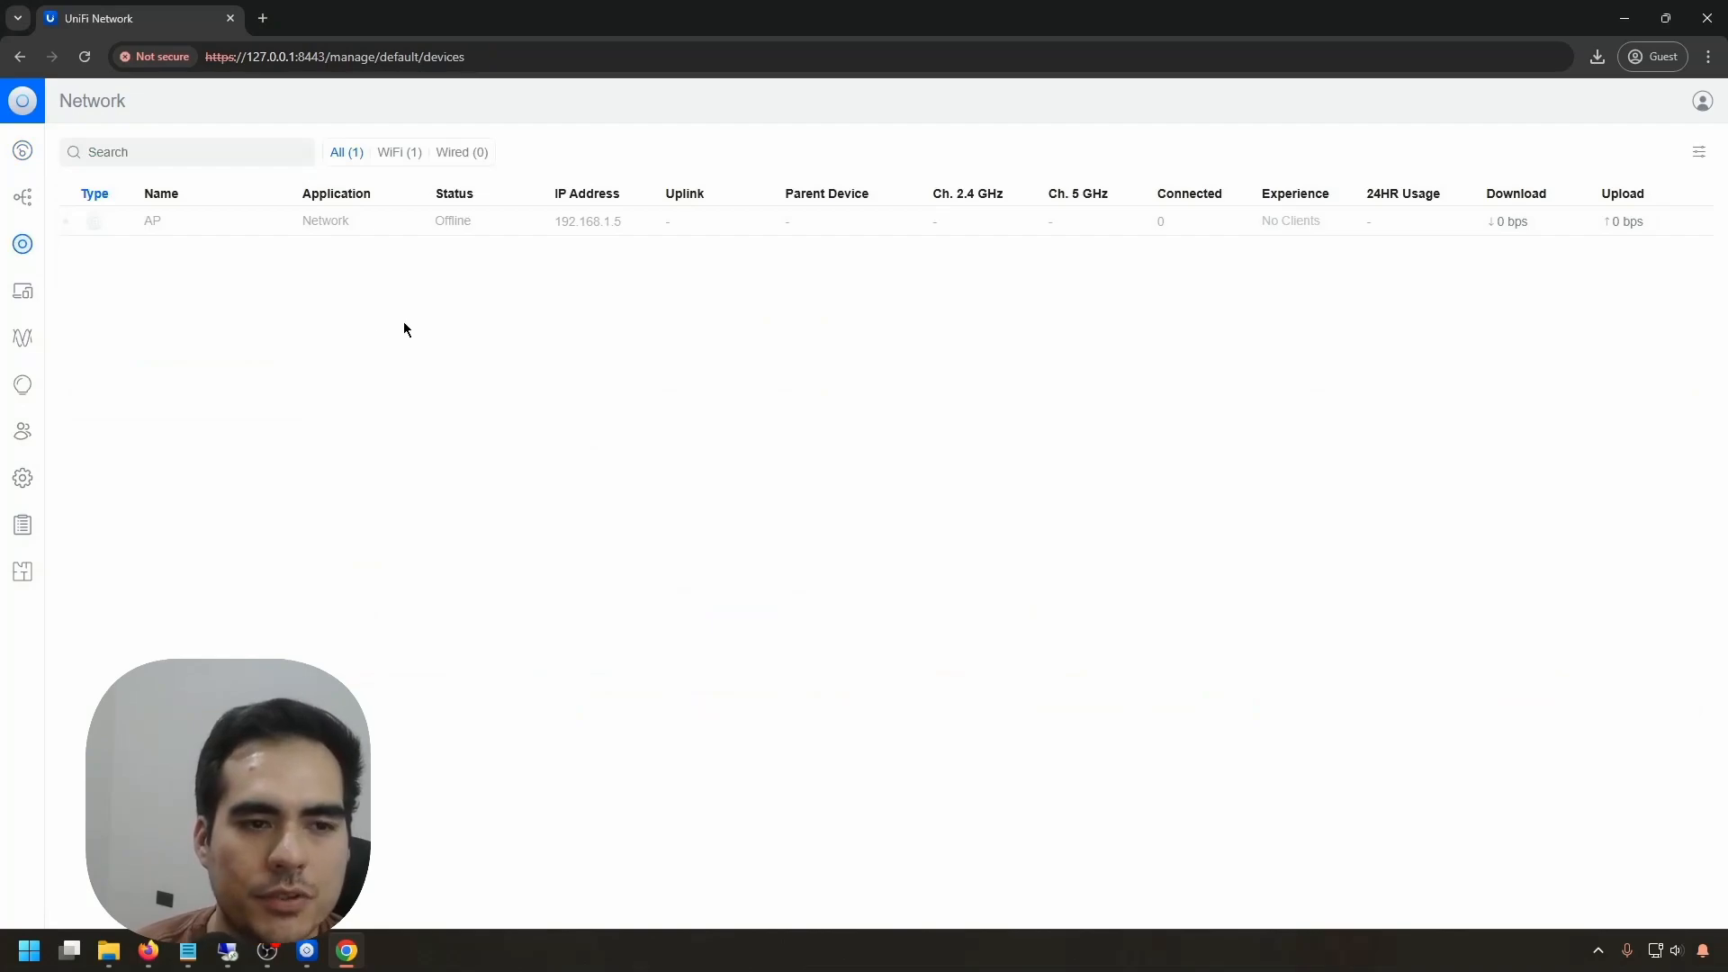
pyautogui.click(20, 489)
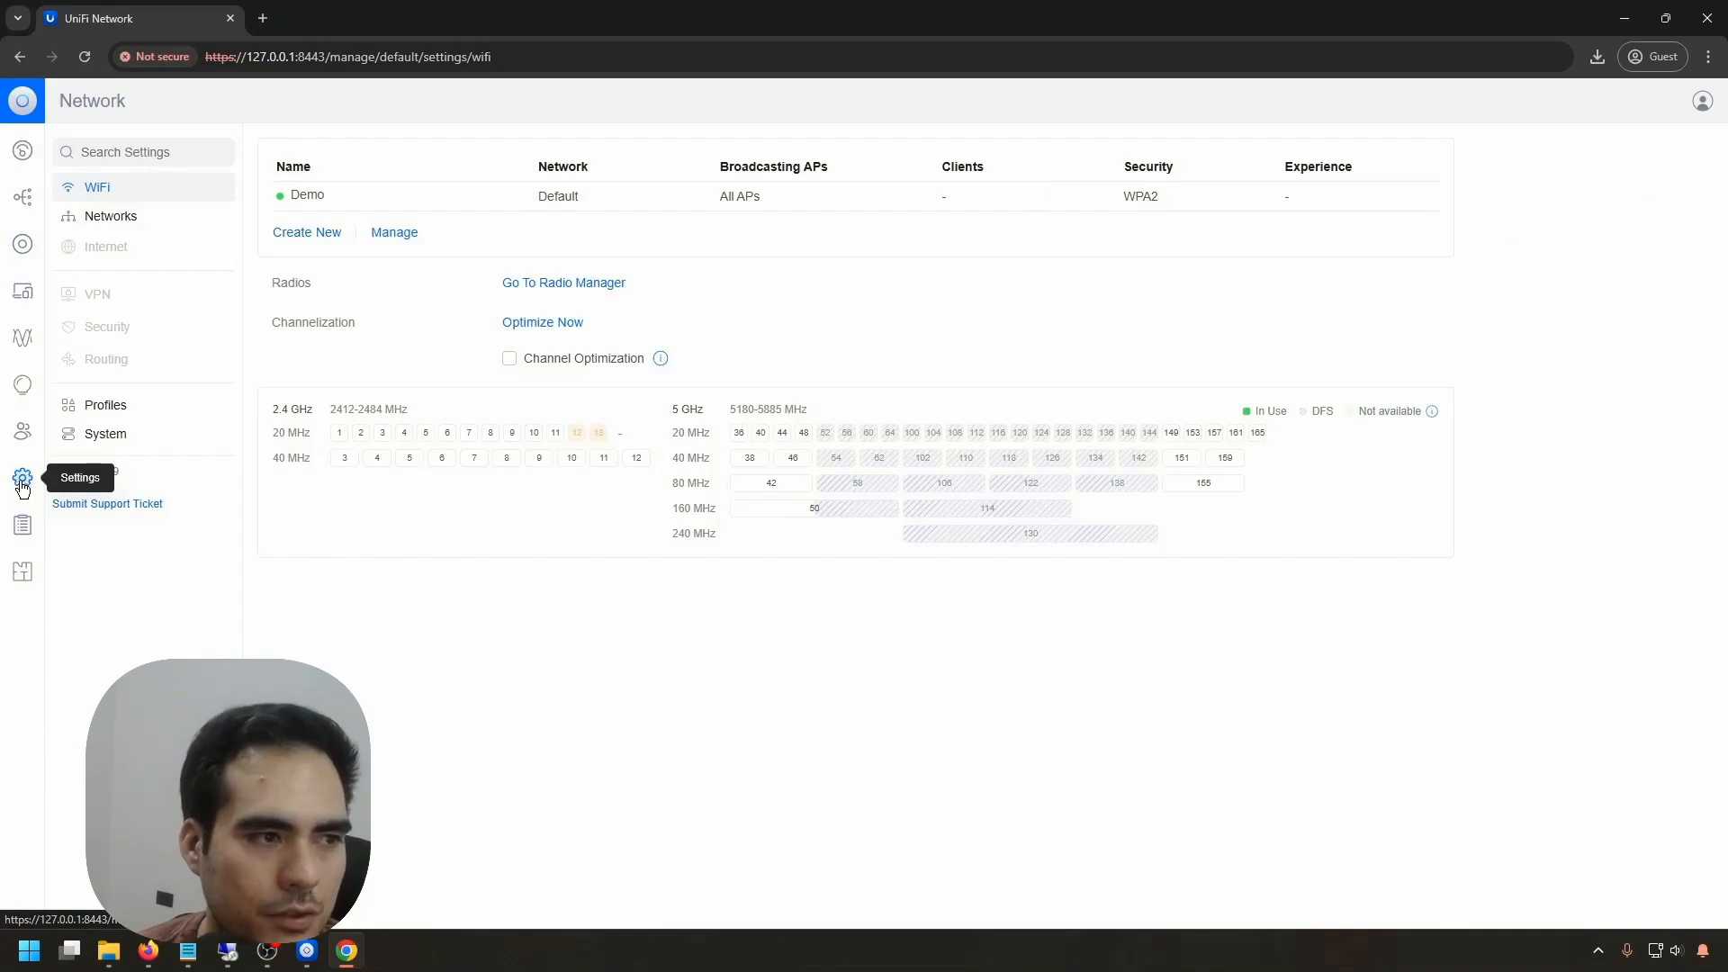
pyautogui.click(307, 196)
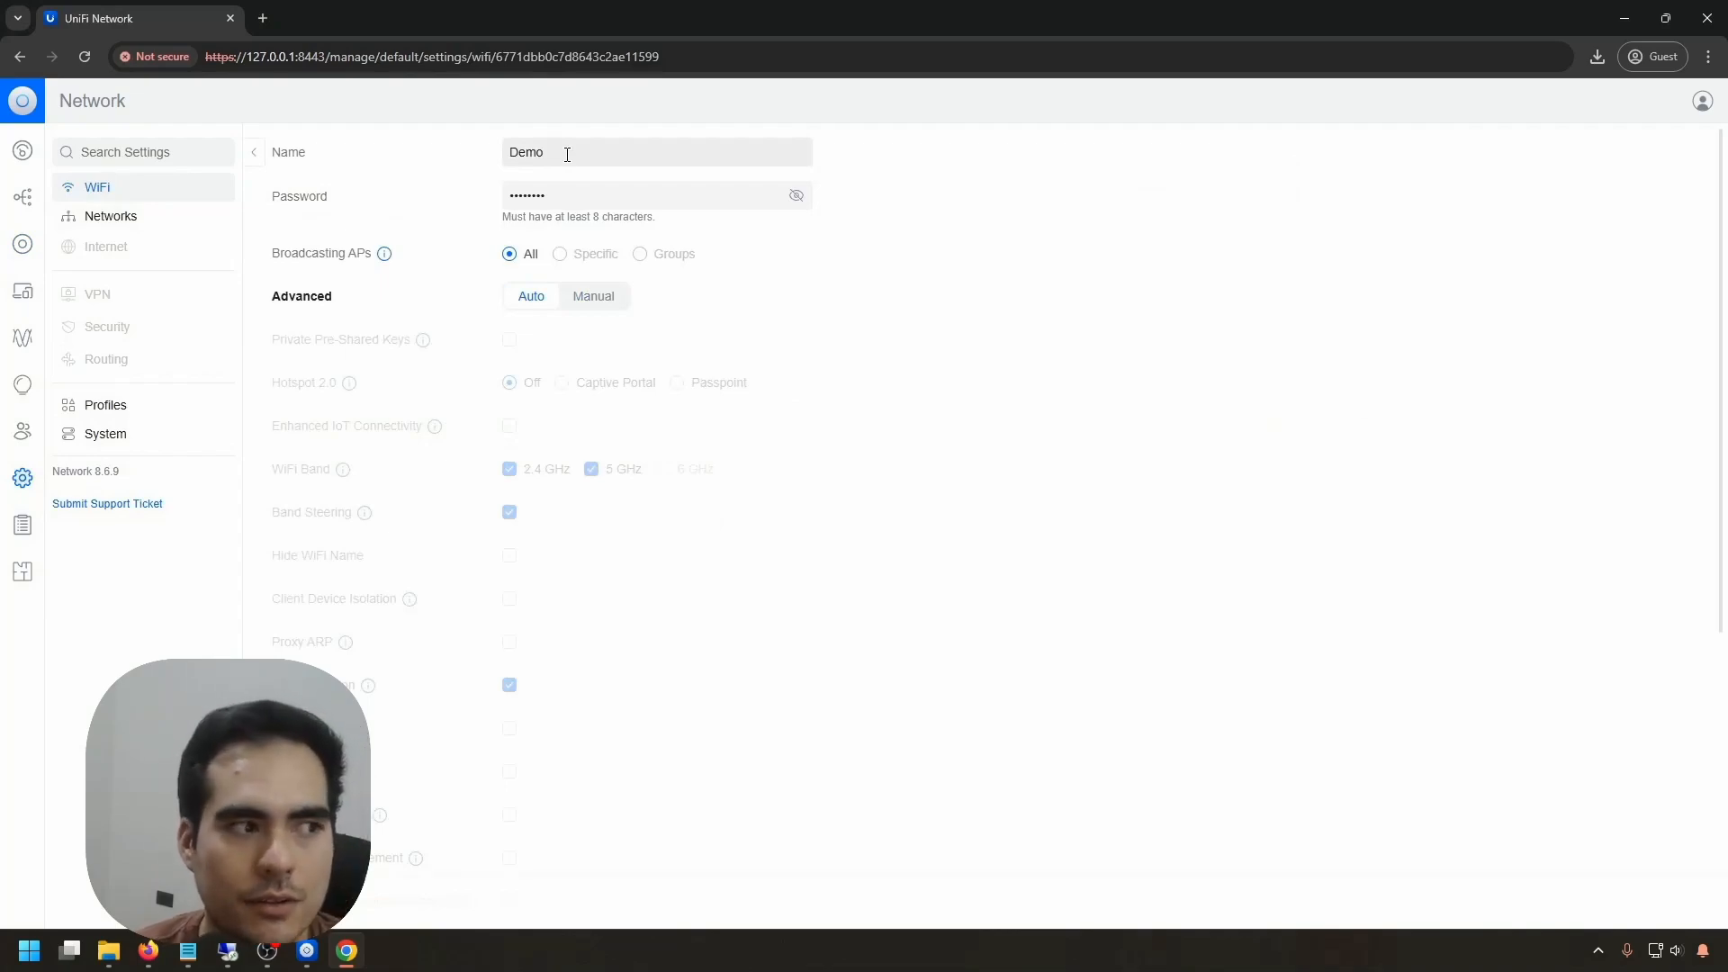
# - Verify the restored WiFi name in the access point's device details and close them
pyautogui.click(23, 256)
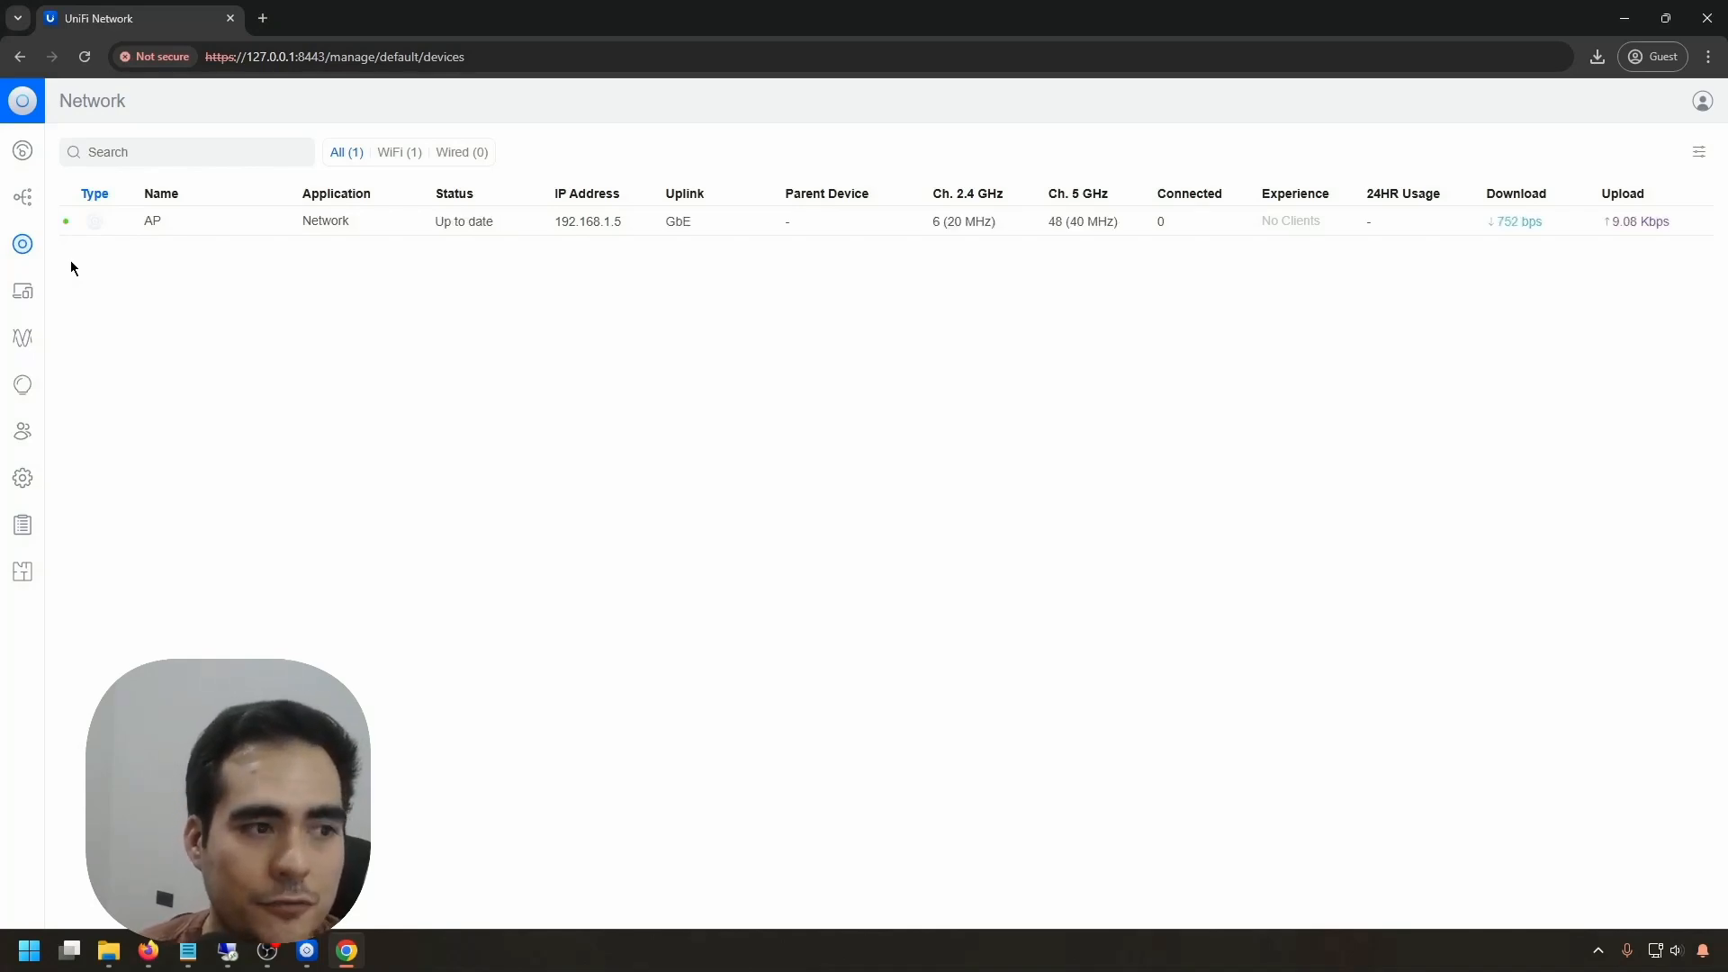
pyautogui.click(531, 236)
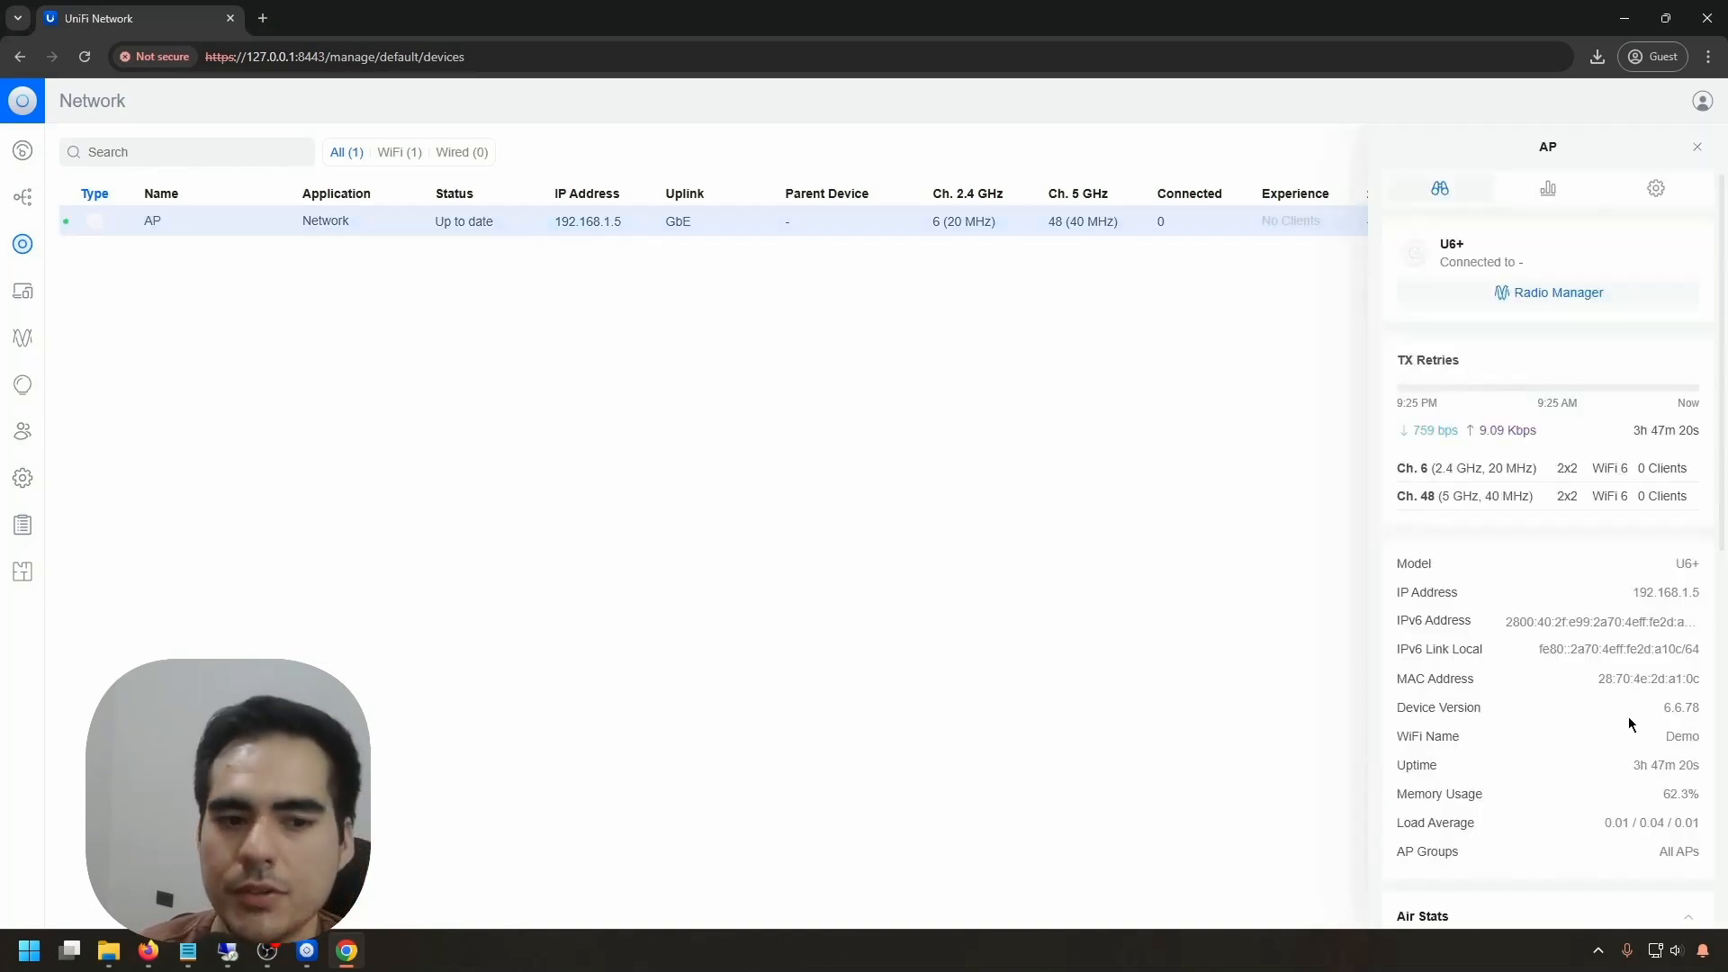
pyautogui.moveTo(1661, 745); pyautogui.dragTo(1710, 743)
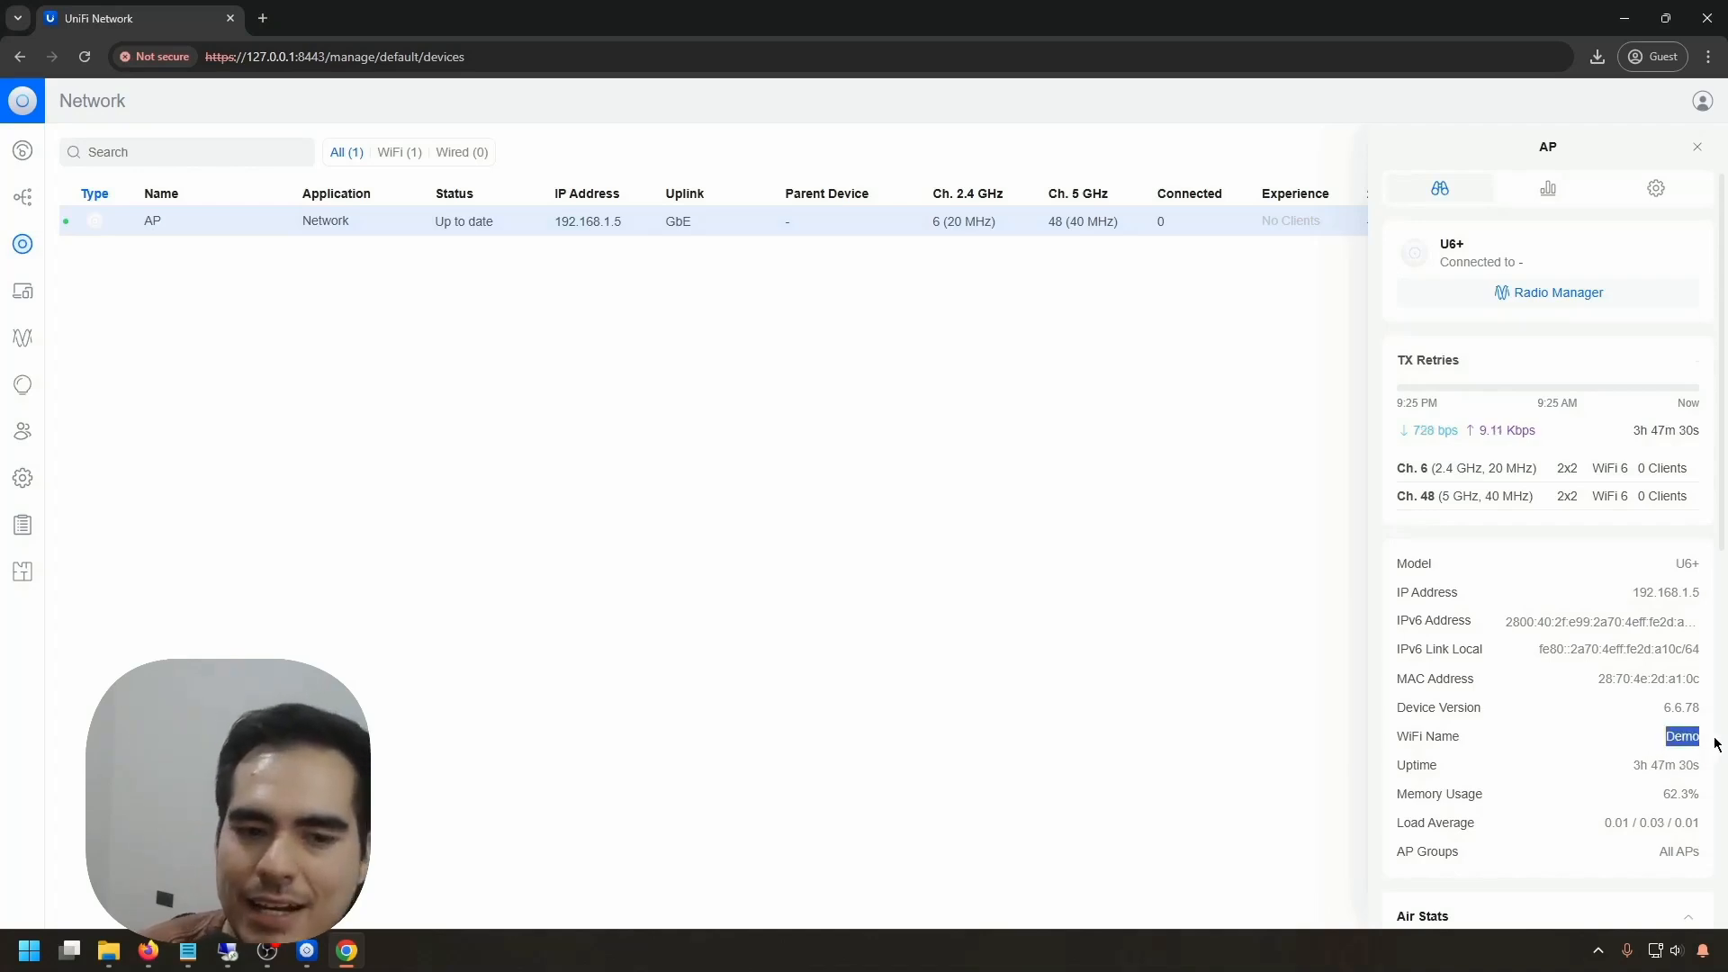
pyautogui.click(1702, 762)
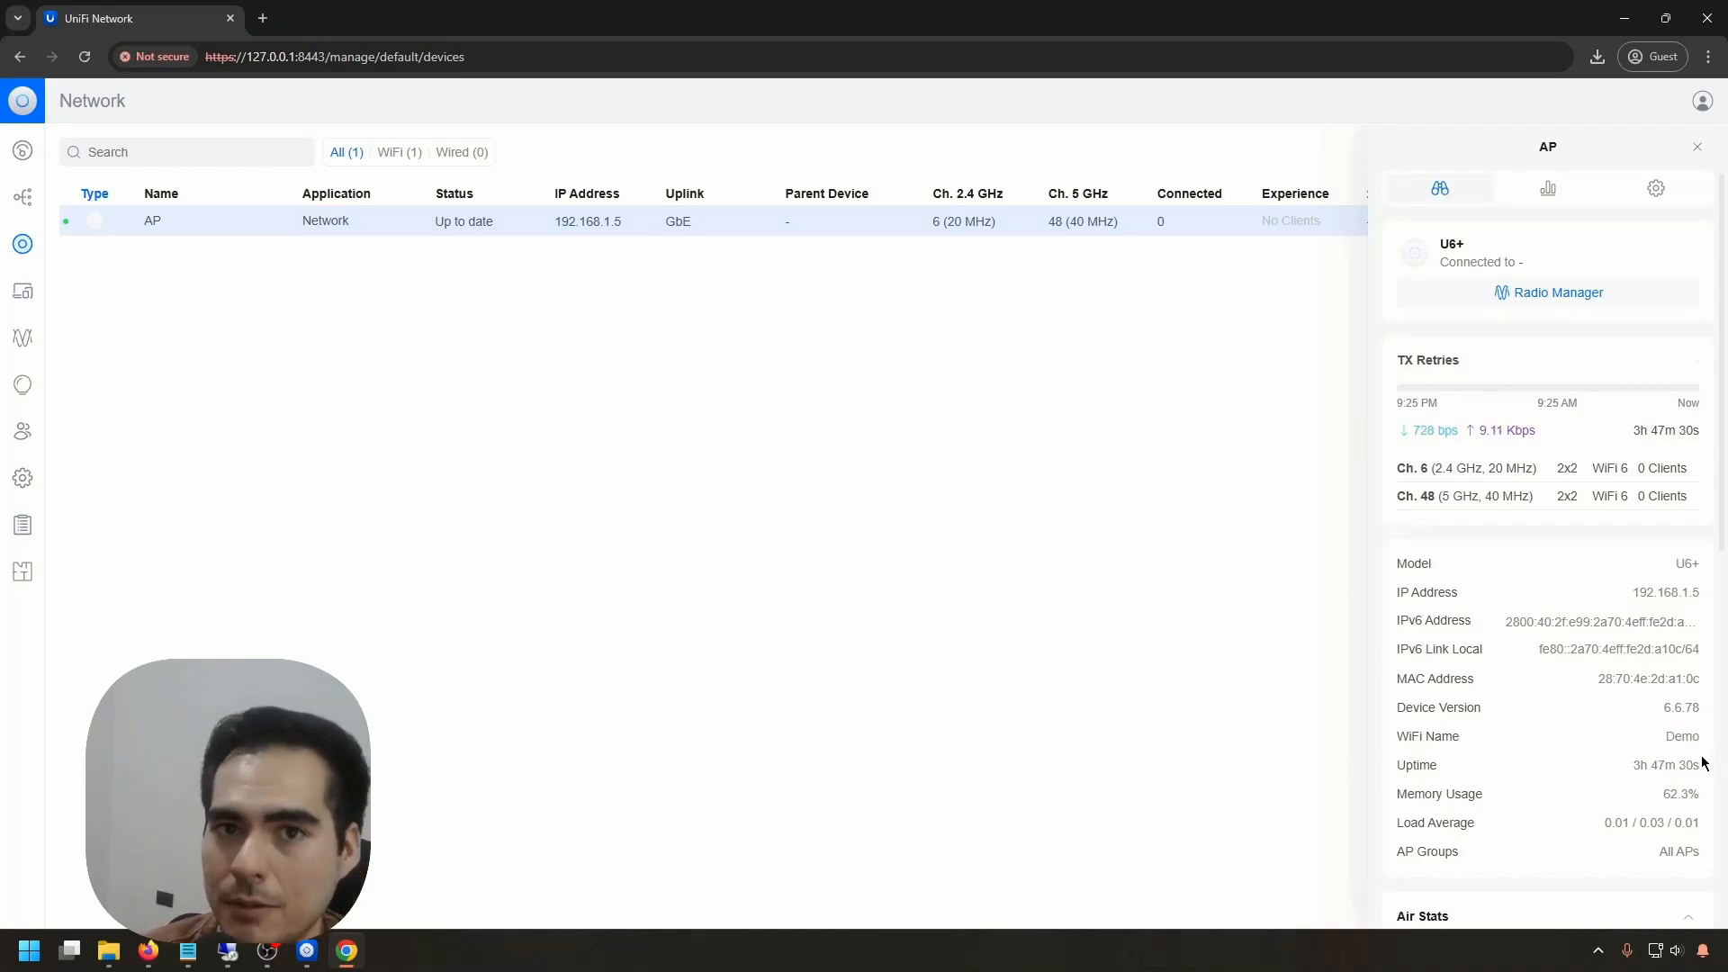
pyautogui.click(1696, 151)
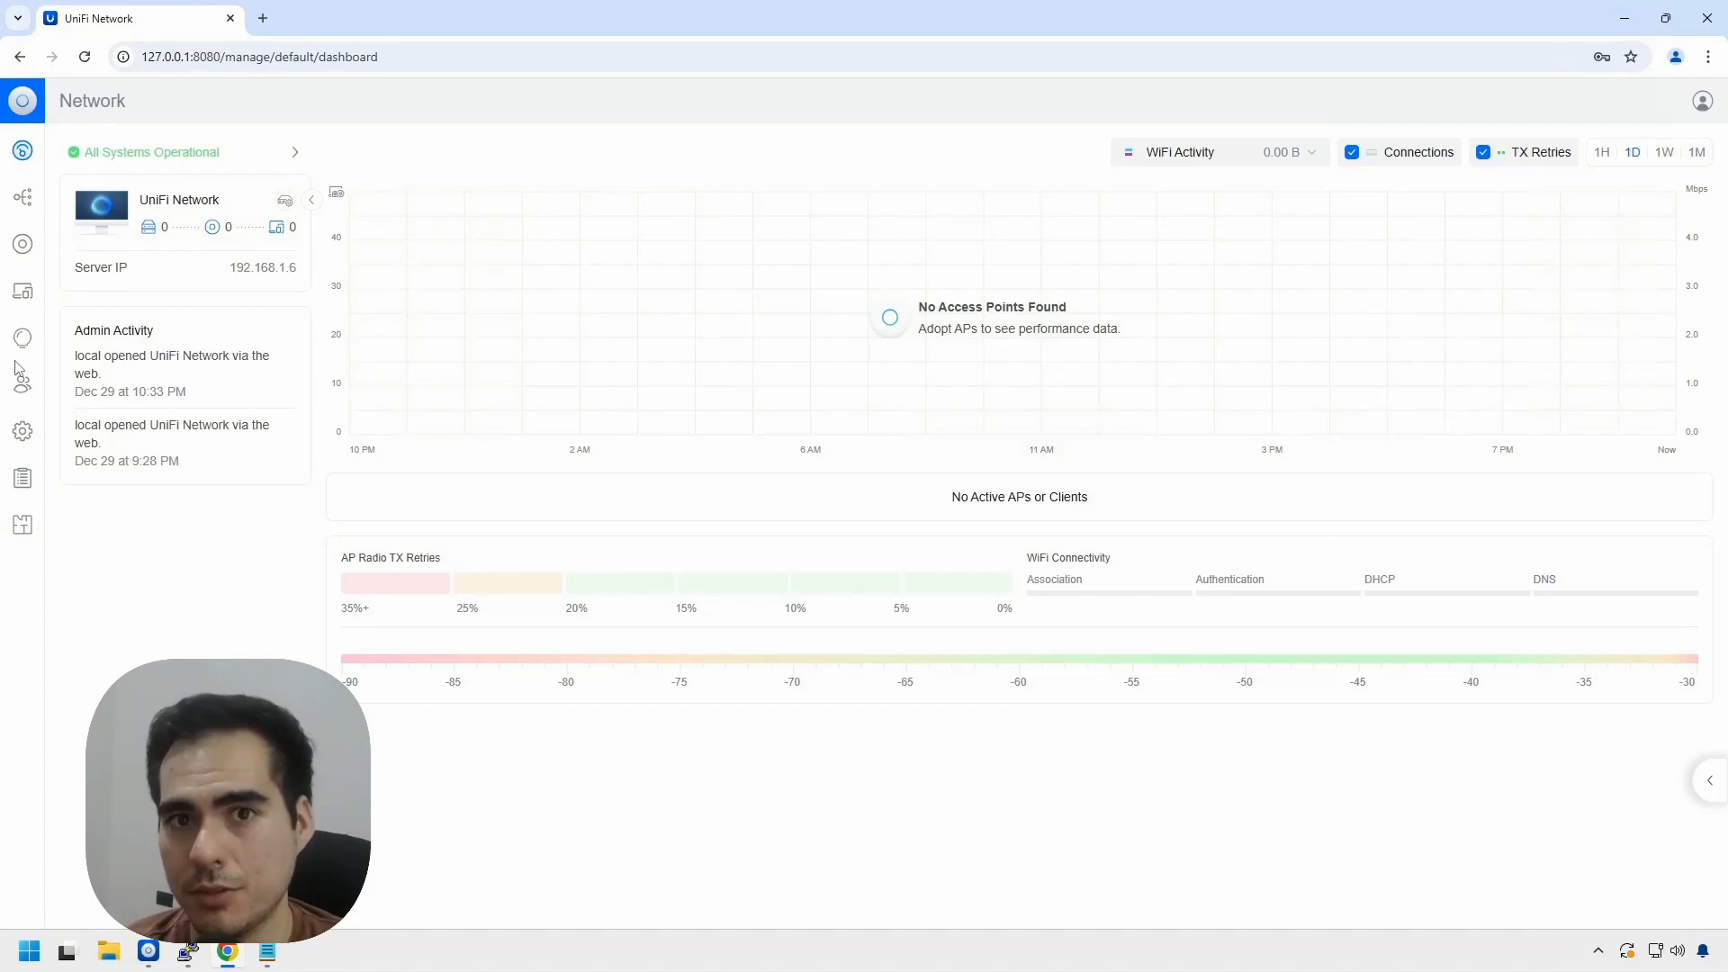
# - Check the new controller's empty device list and restore its configuration from network_backup_12.29.2024_10-23-PM_v8.6.9.unf on the Desktop
pyautogui.click(24, 244)
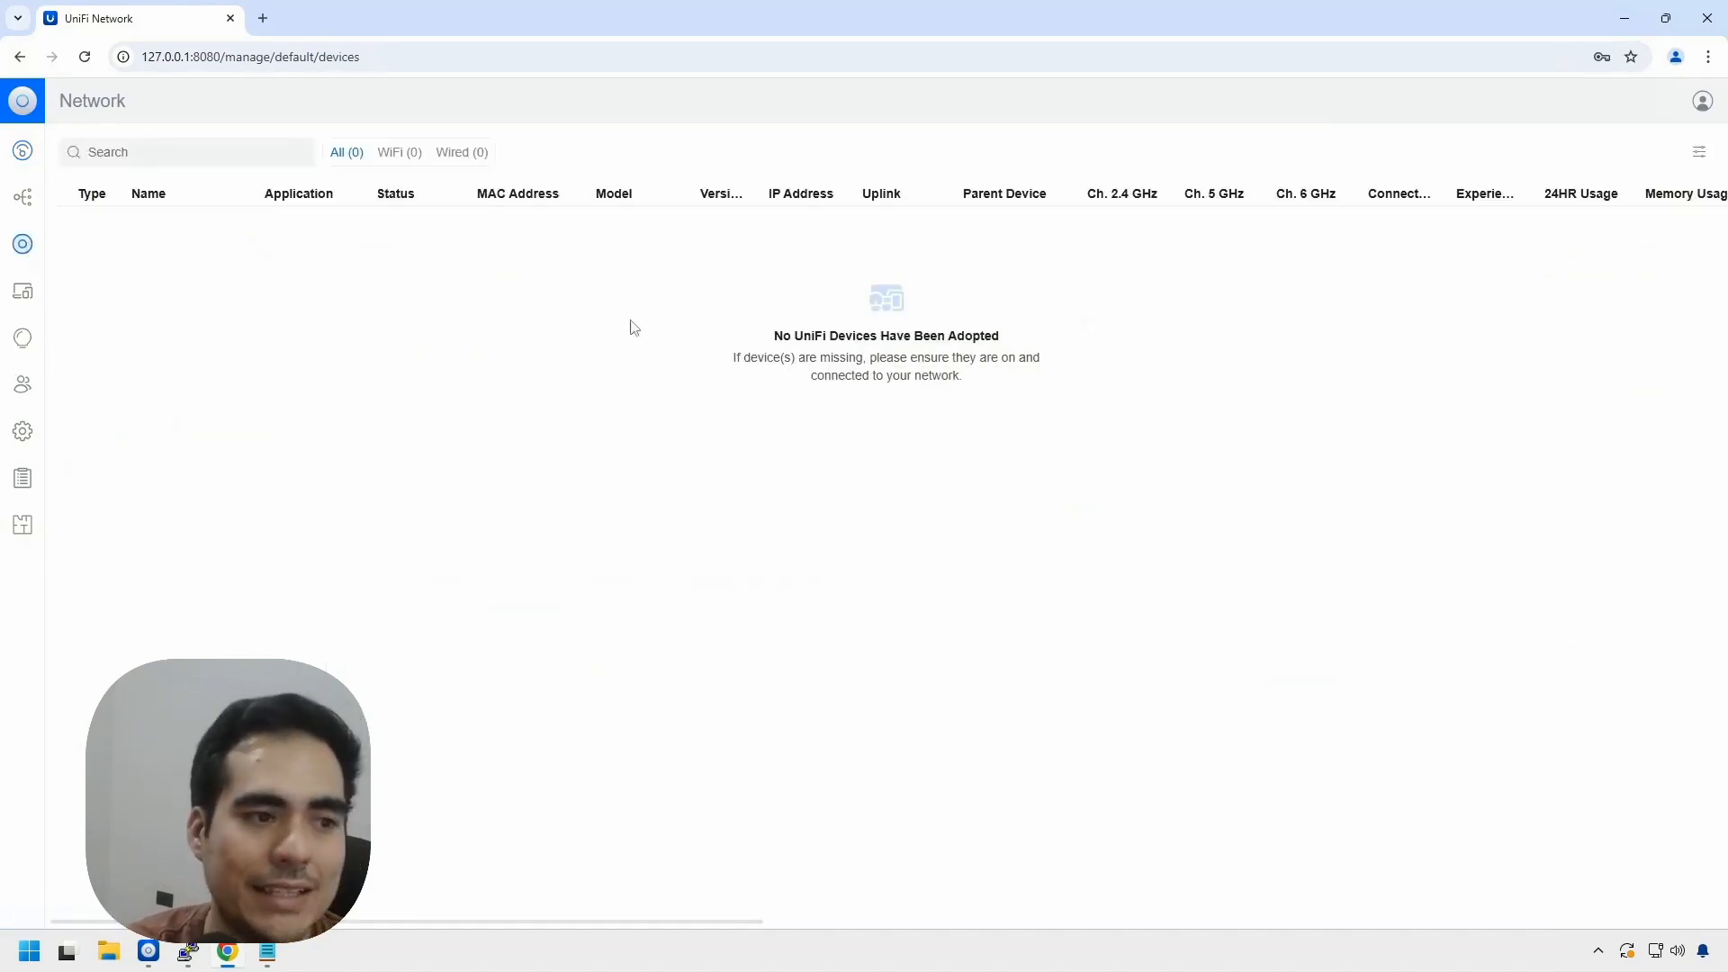
pyautogui.click(23, 450)
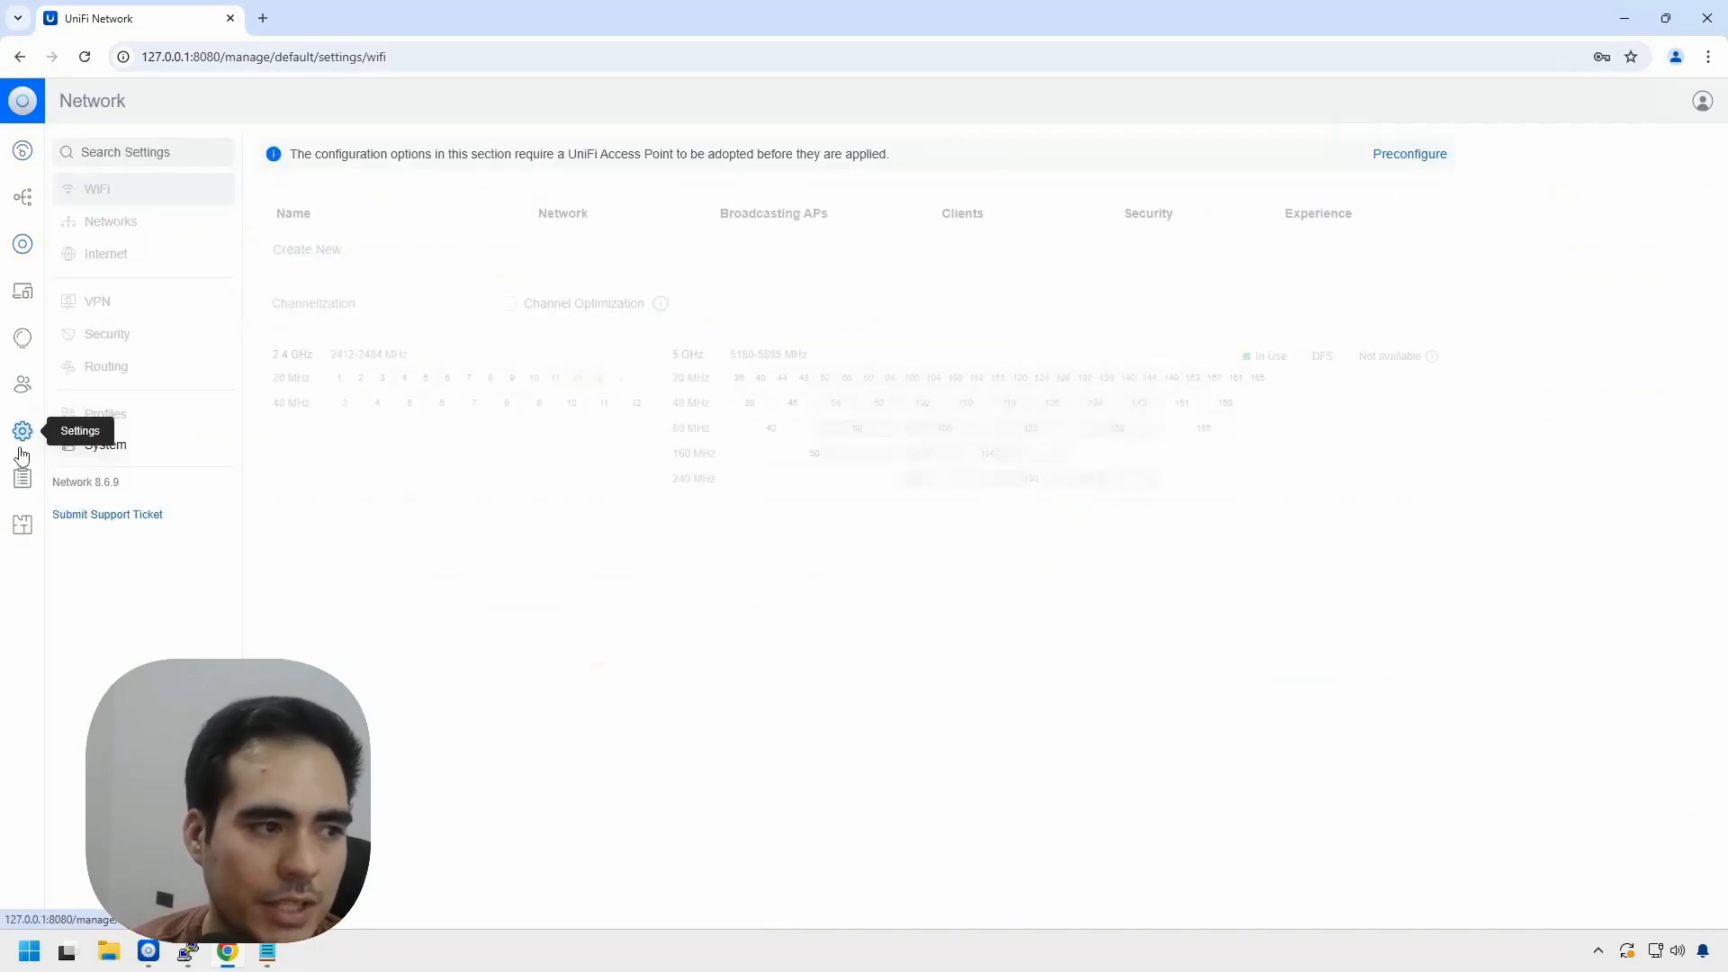
pyautogui.click(125, 458)
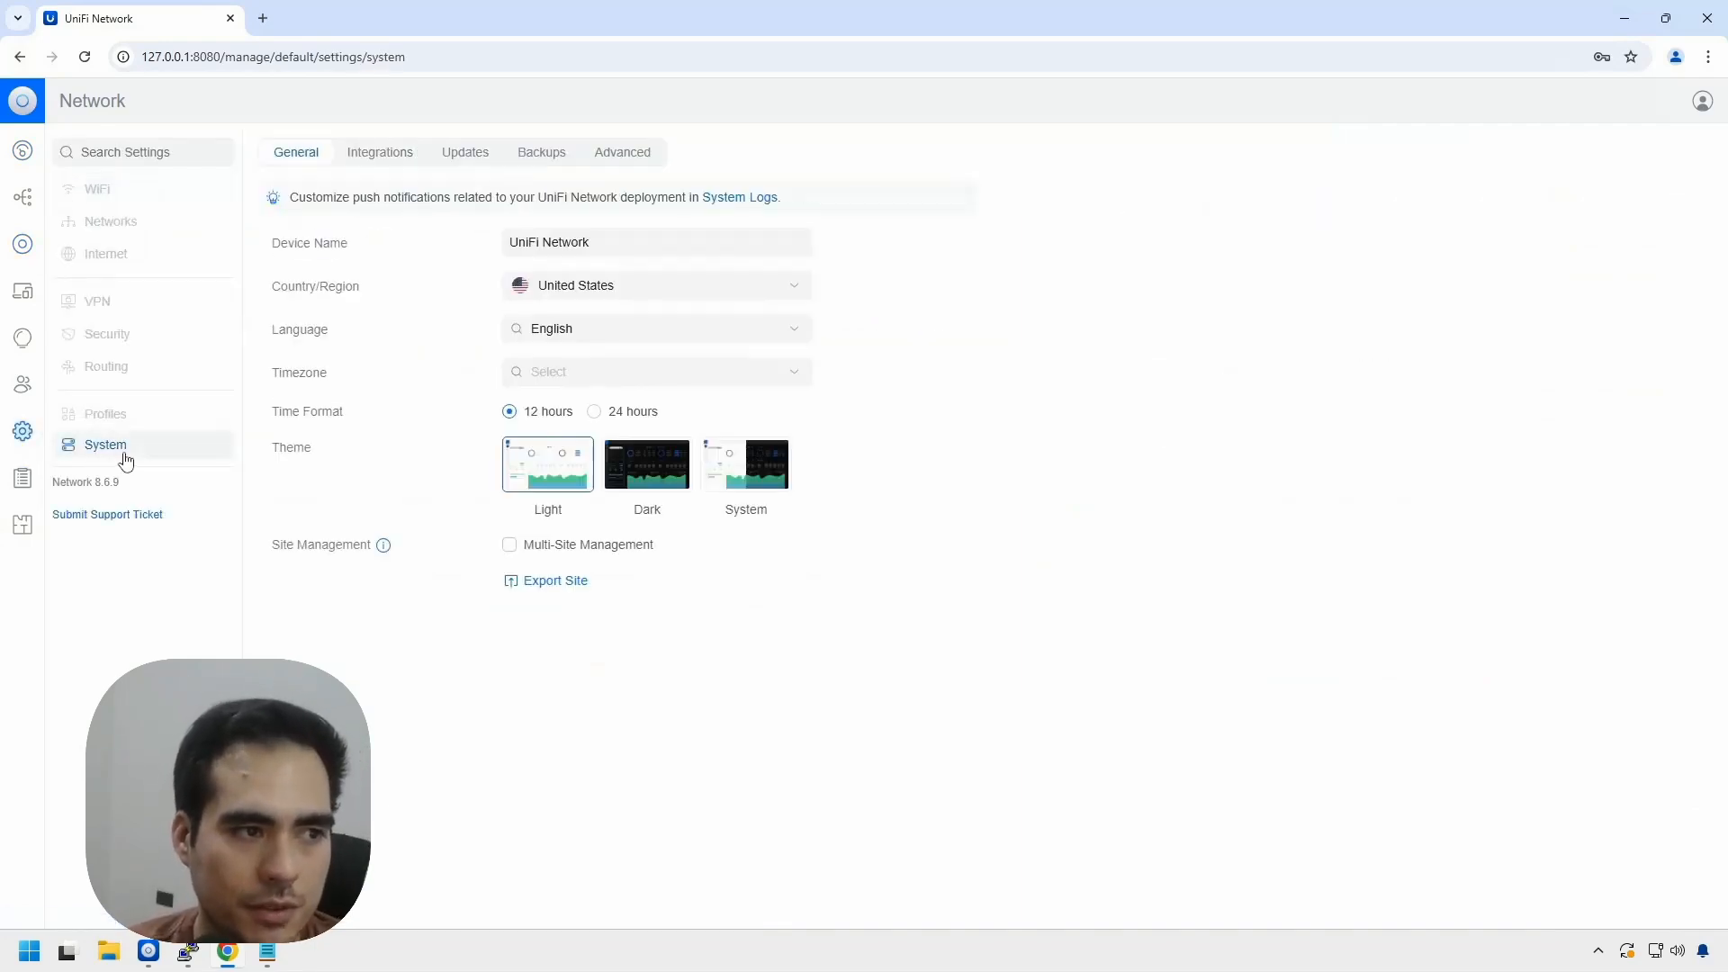
pyautogui.click(543, 155)
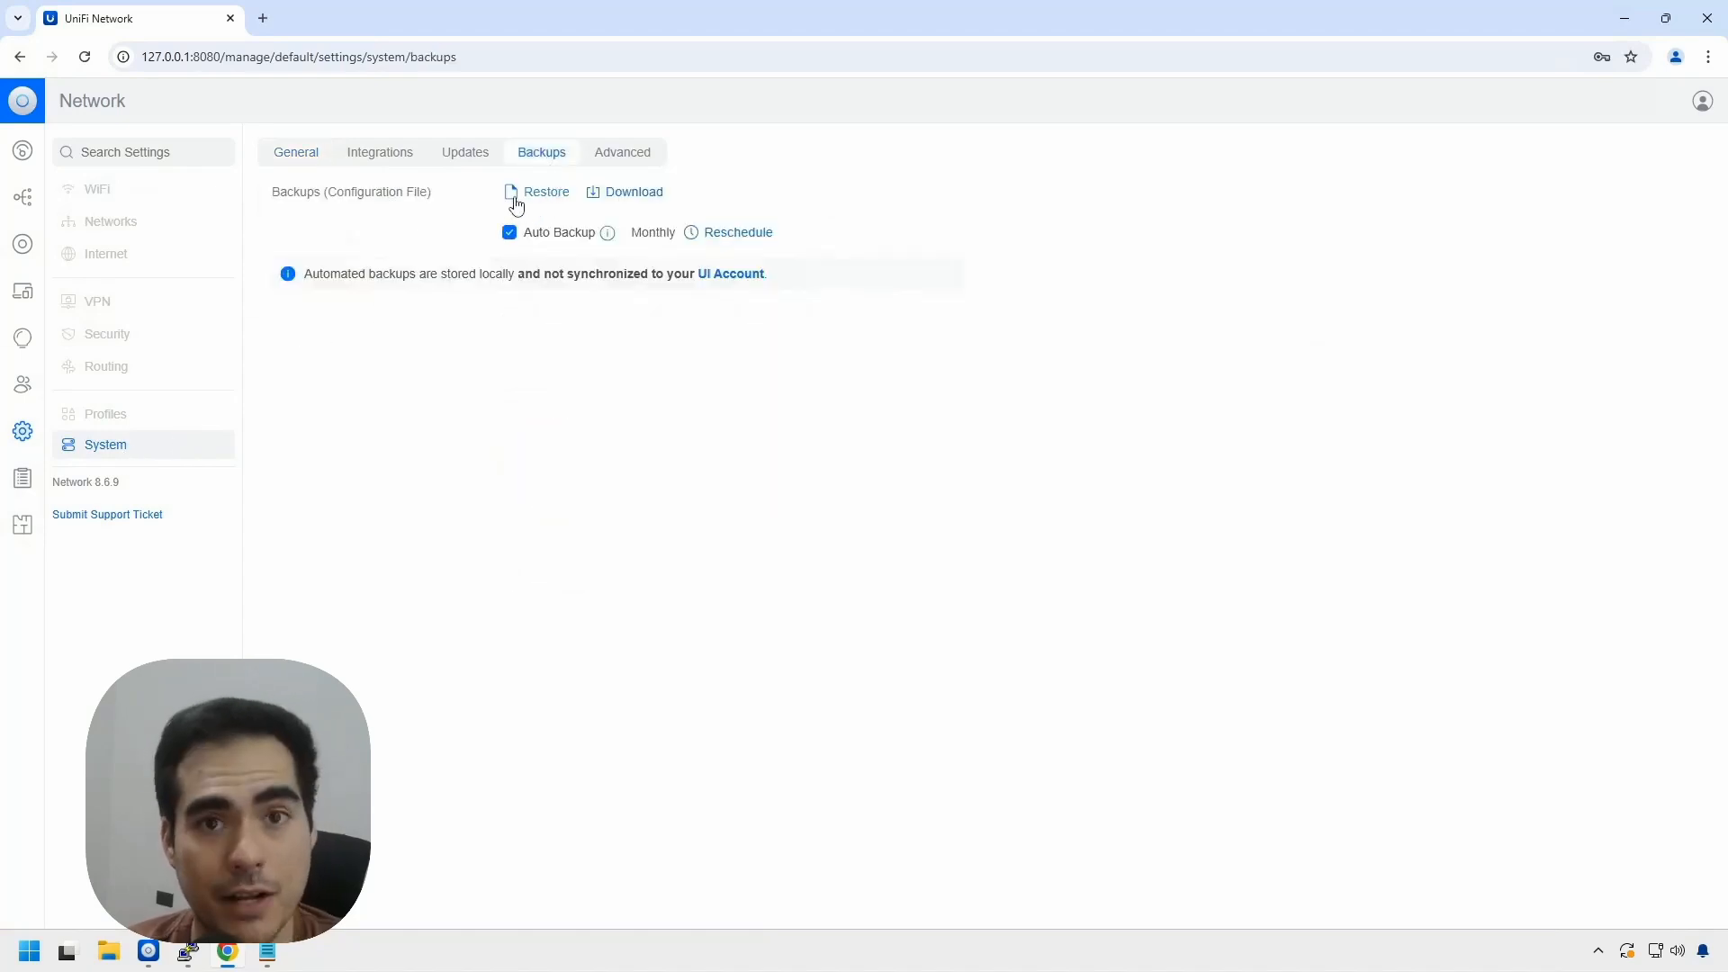
pyautogui.click(545, 198)
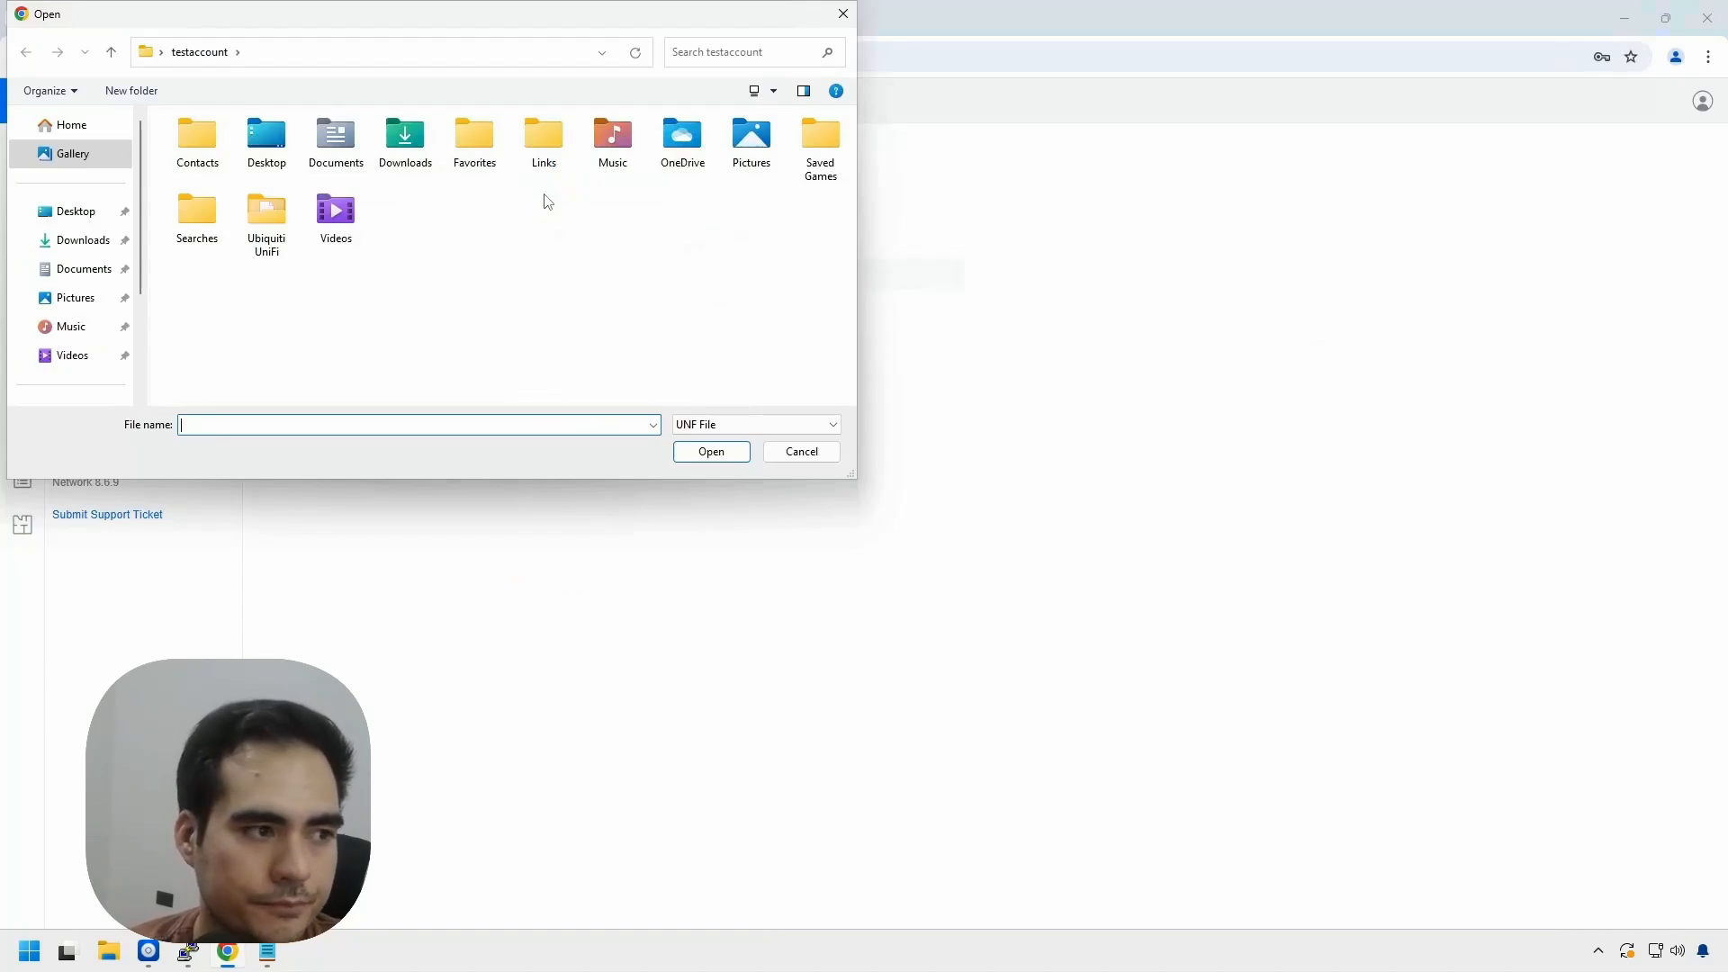
pyautogui.click(81, 213)
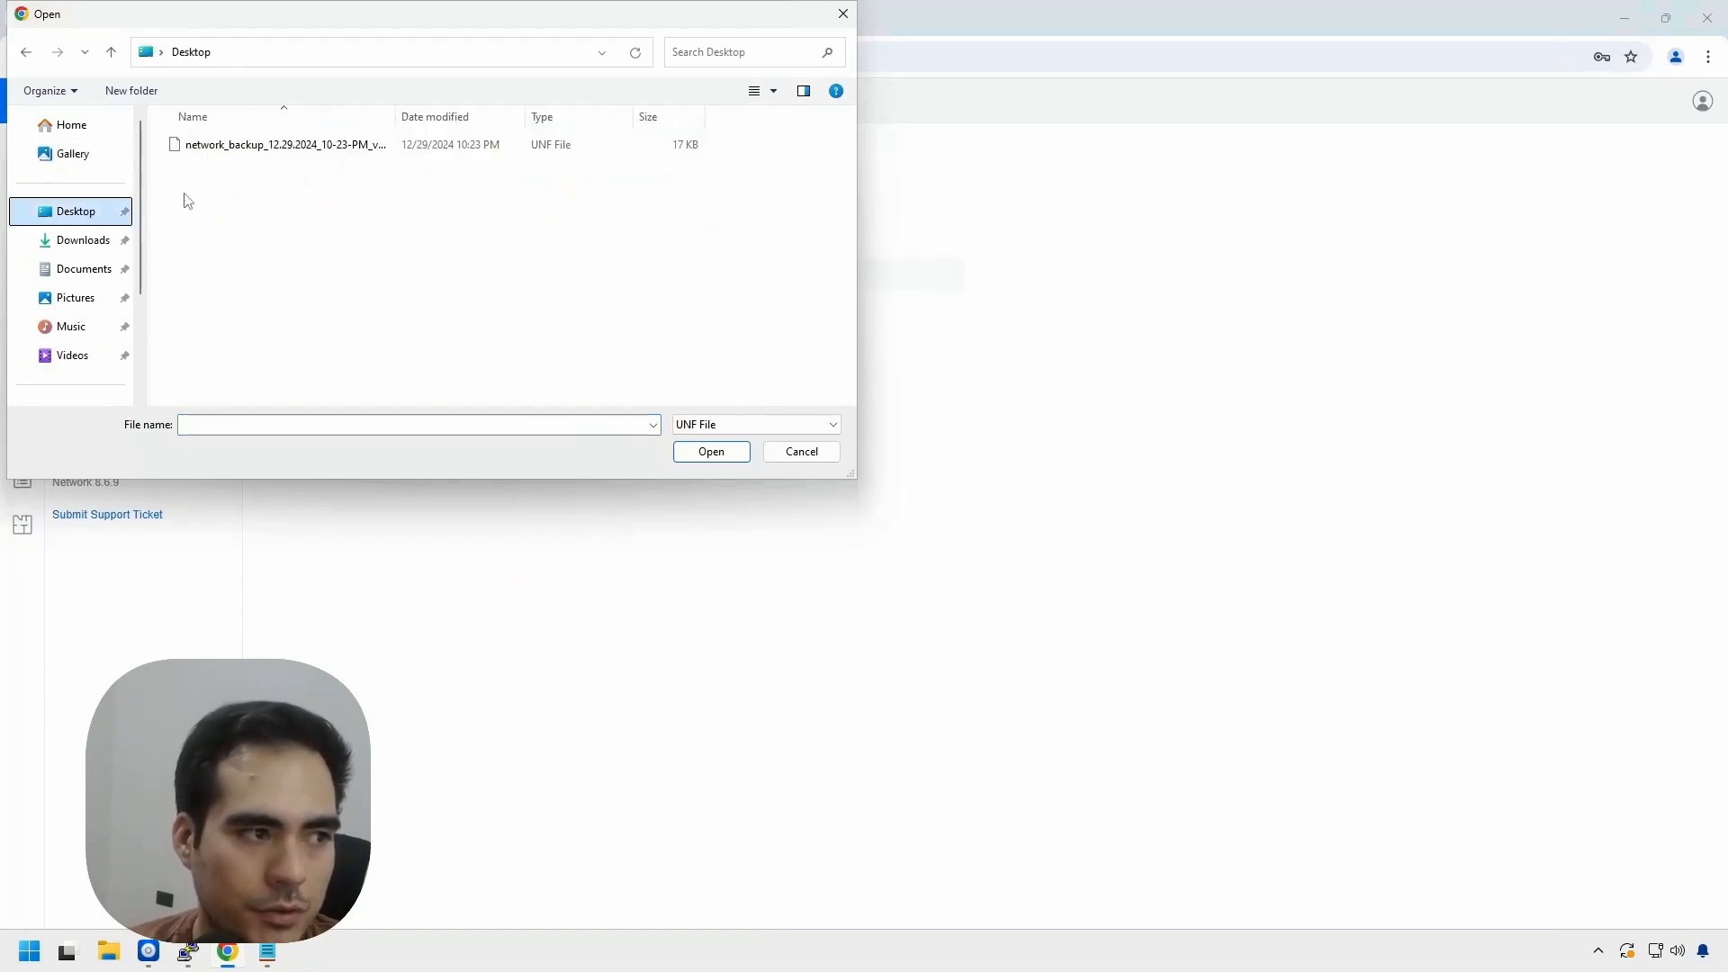
pyautogui.click(345, 155)
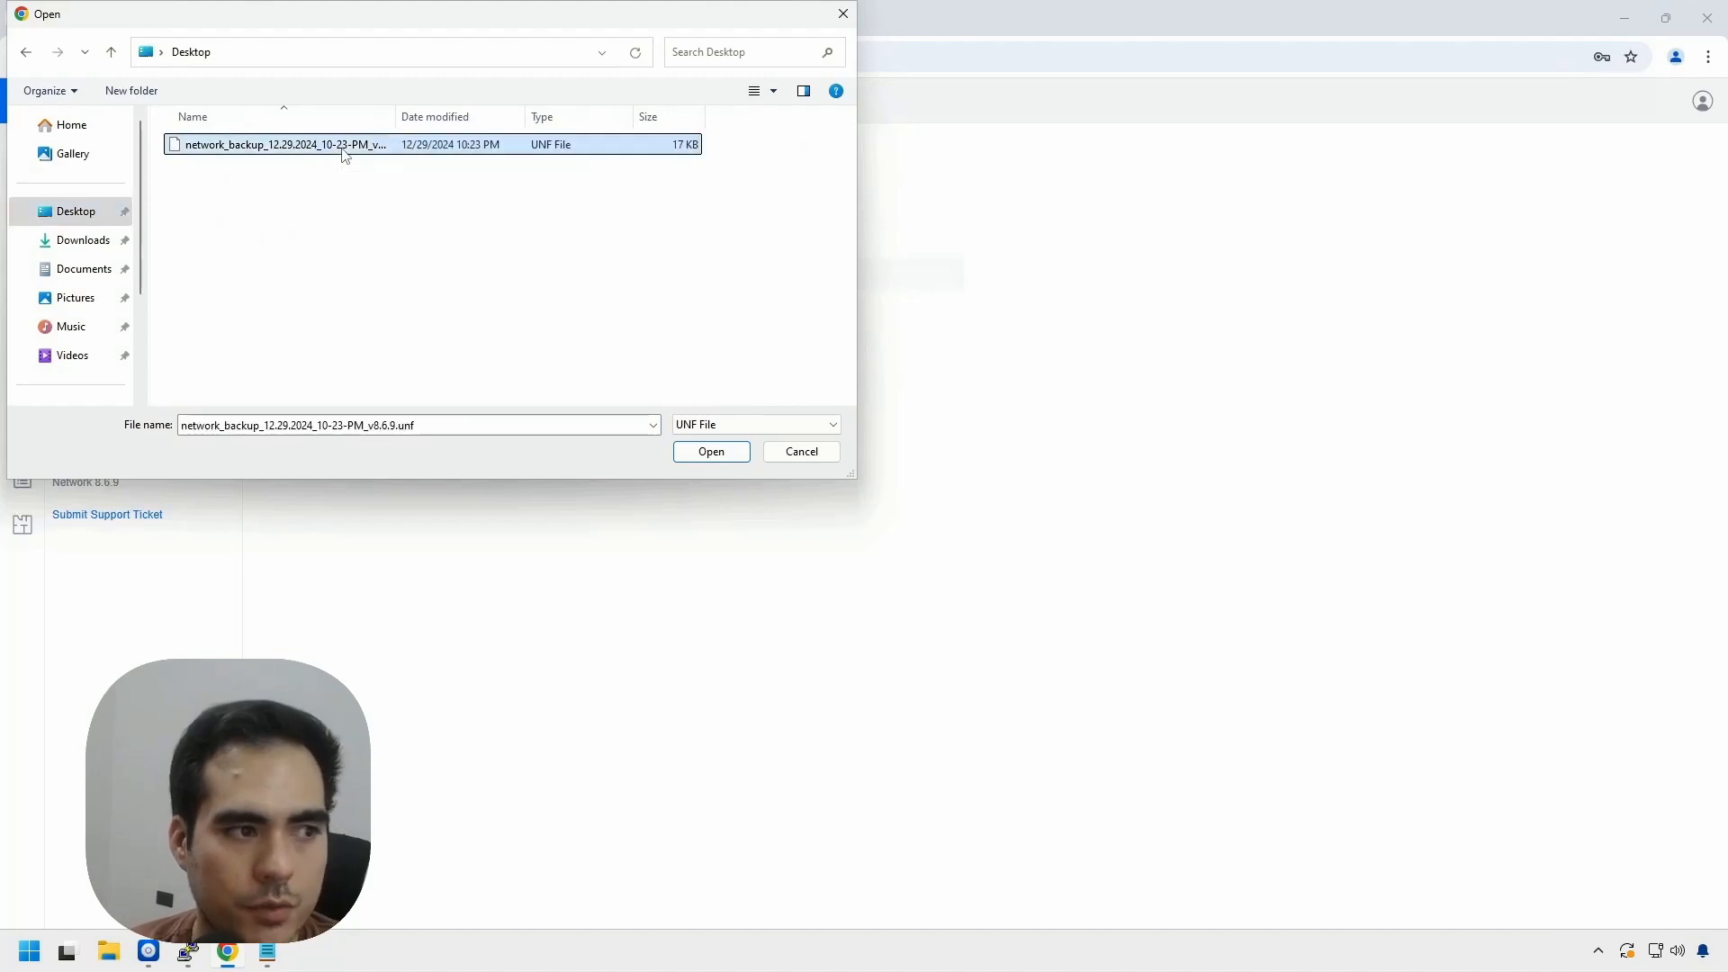
pyautogui.click(711, 453)
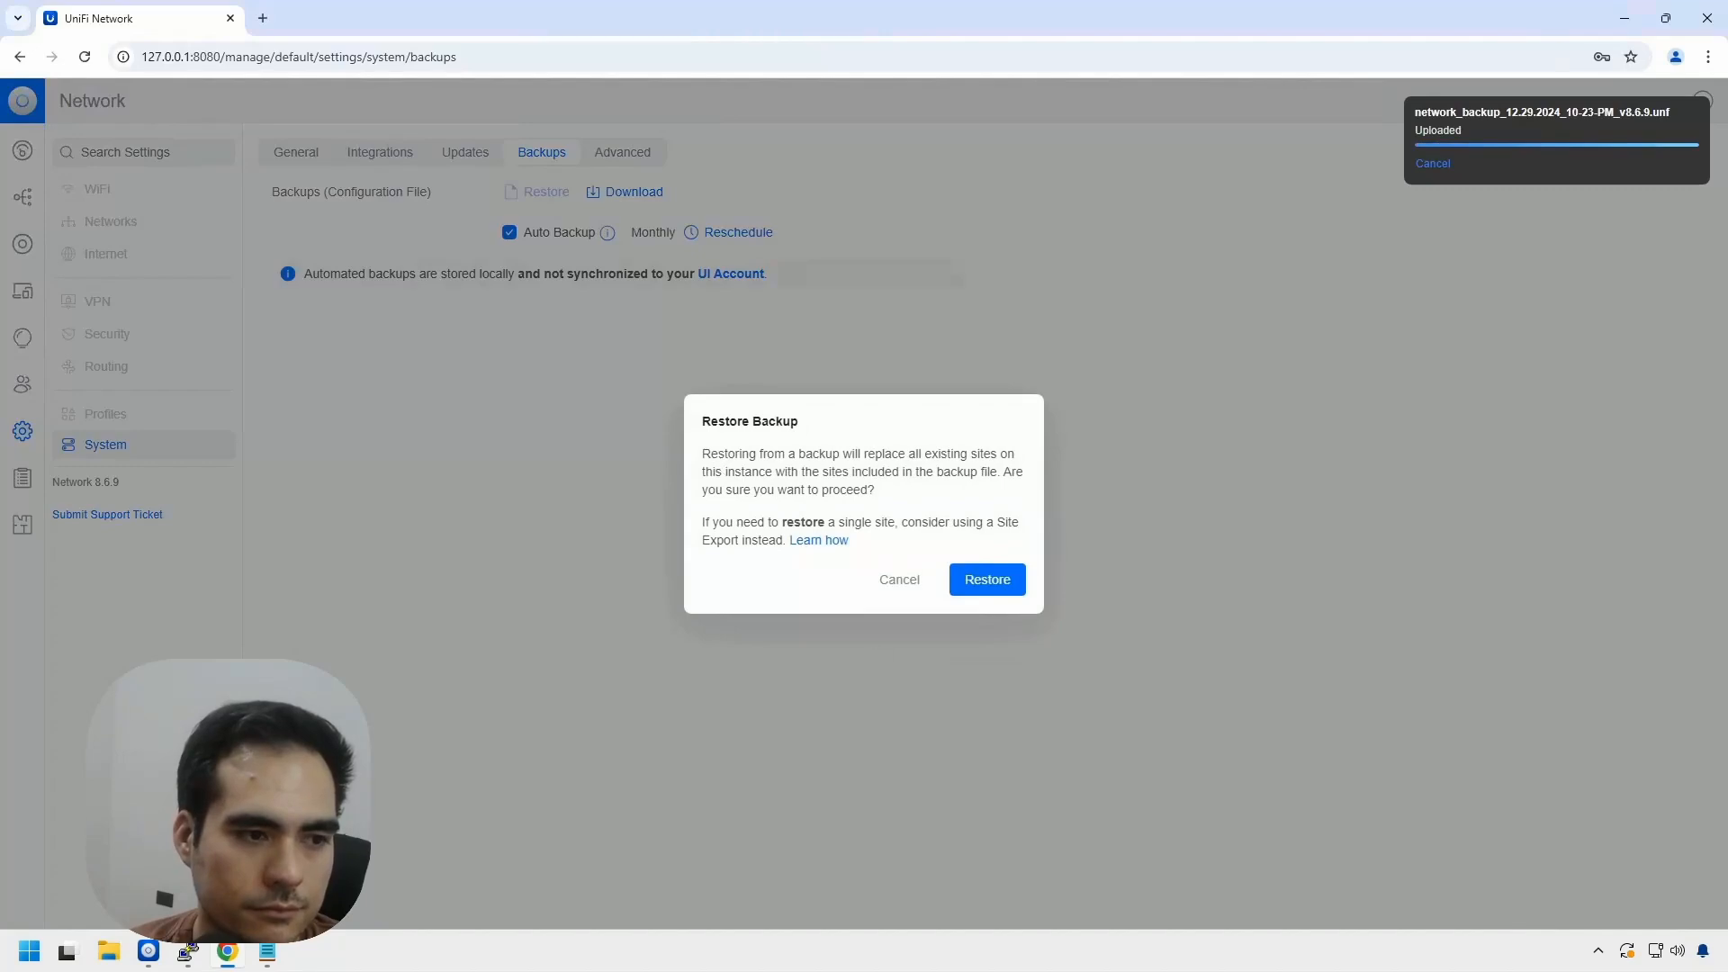
pyautogui.click(994, 585)
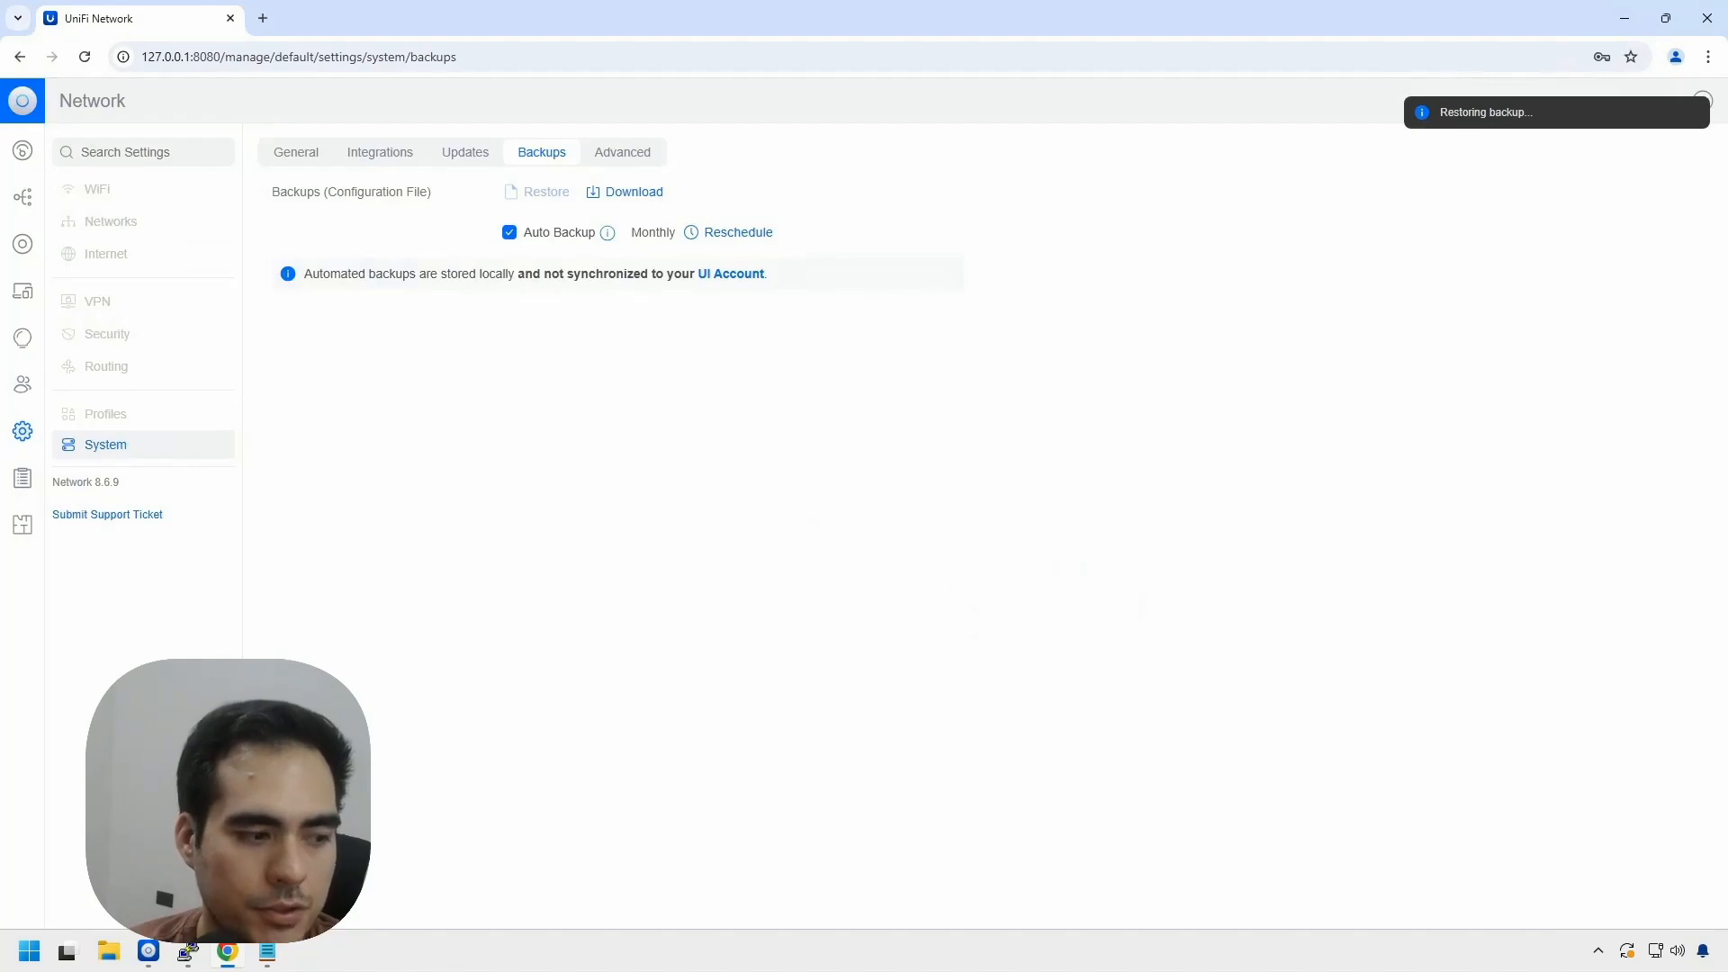
# - Check the UniFi Network Server status, reload the console, and sign in as local with the account password without saving it in the browser
pyautogui.click(148, 953)
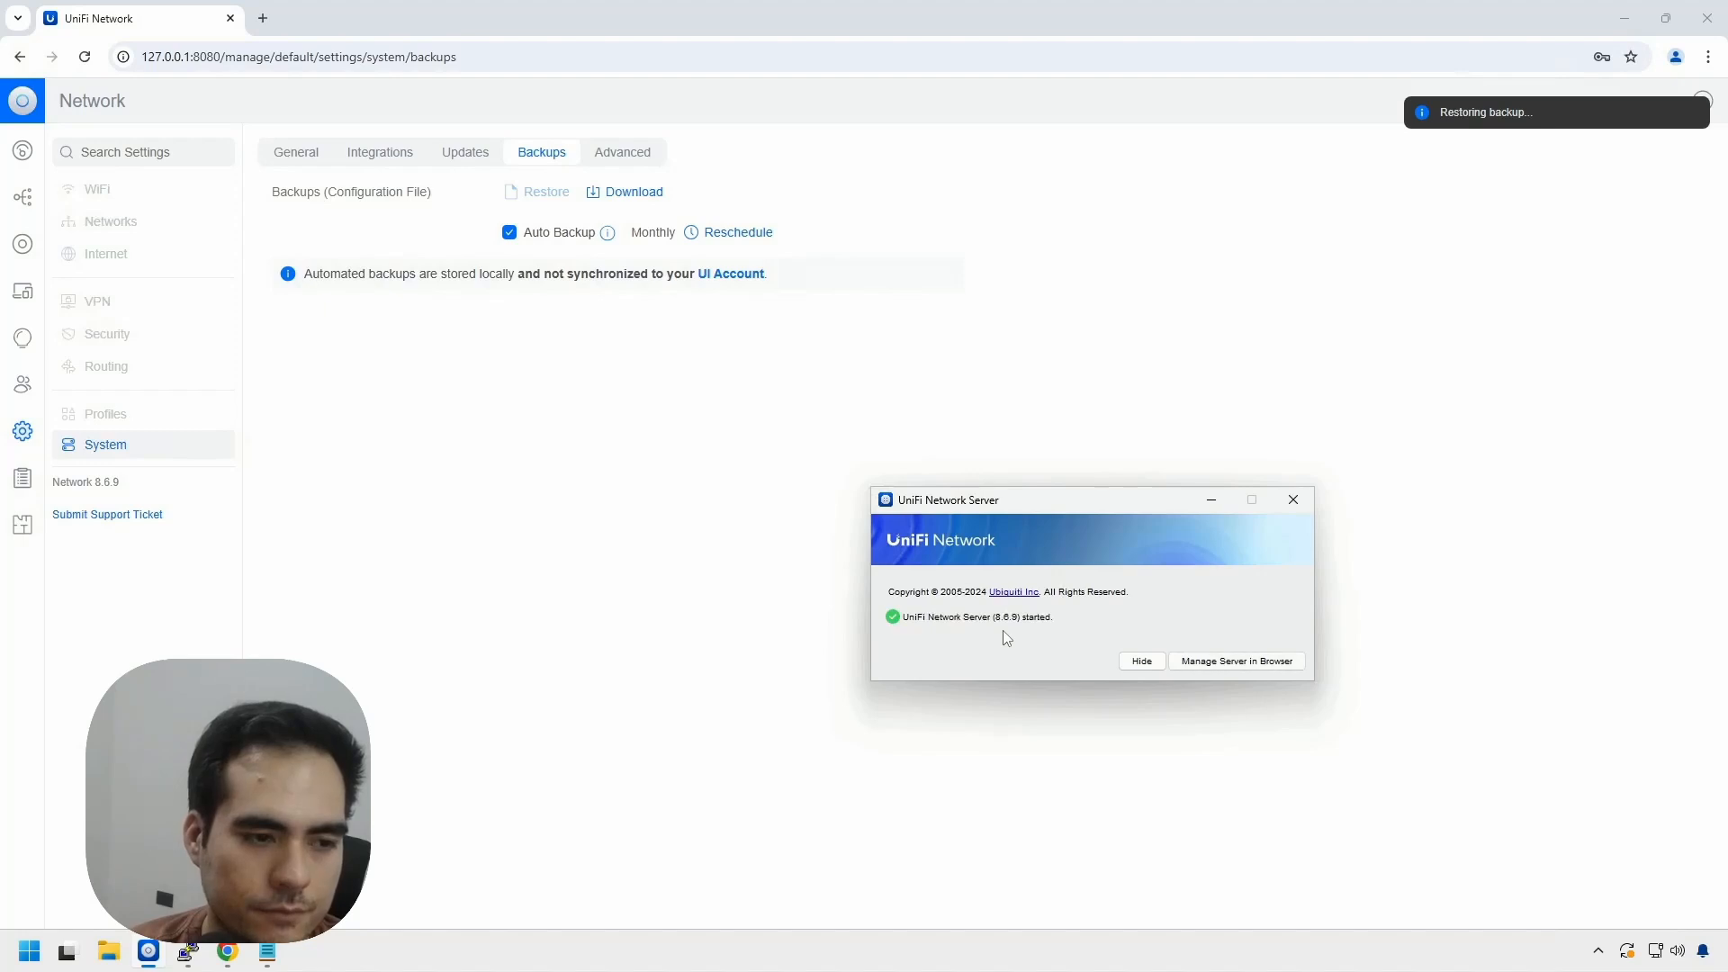
pyautogui.click(1212, 501)
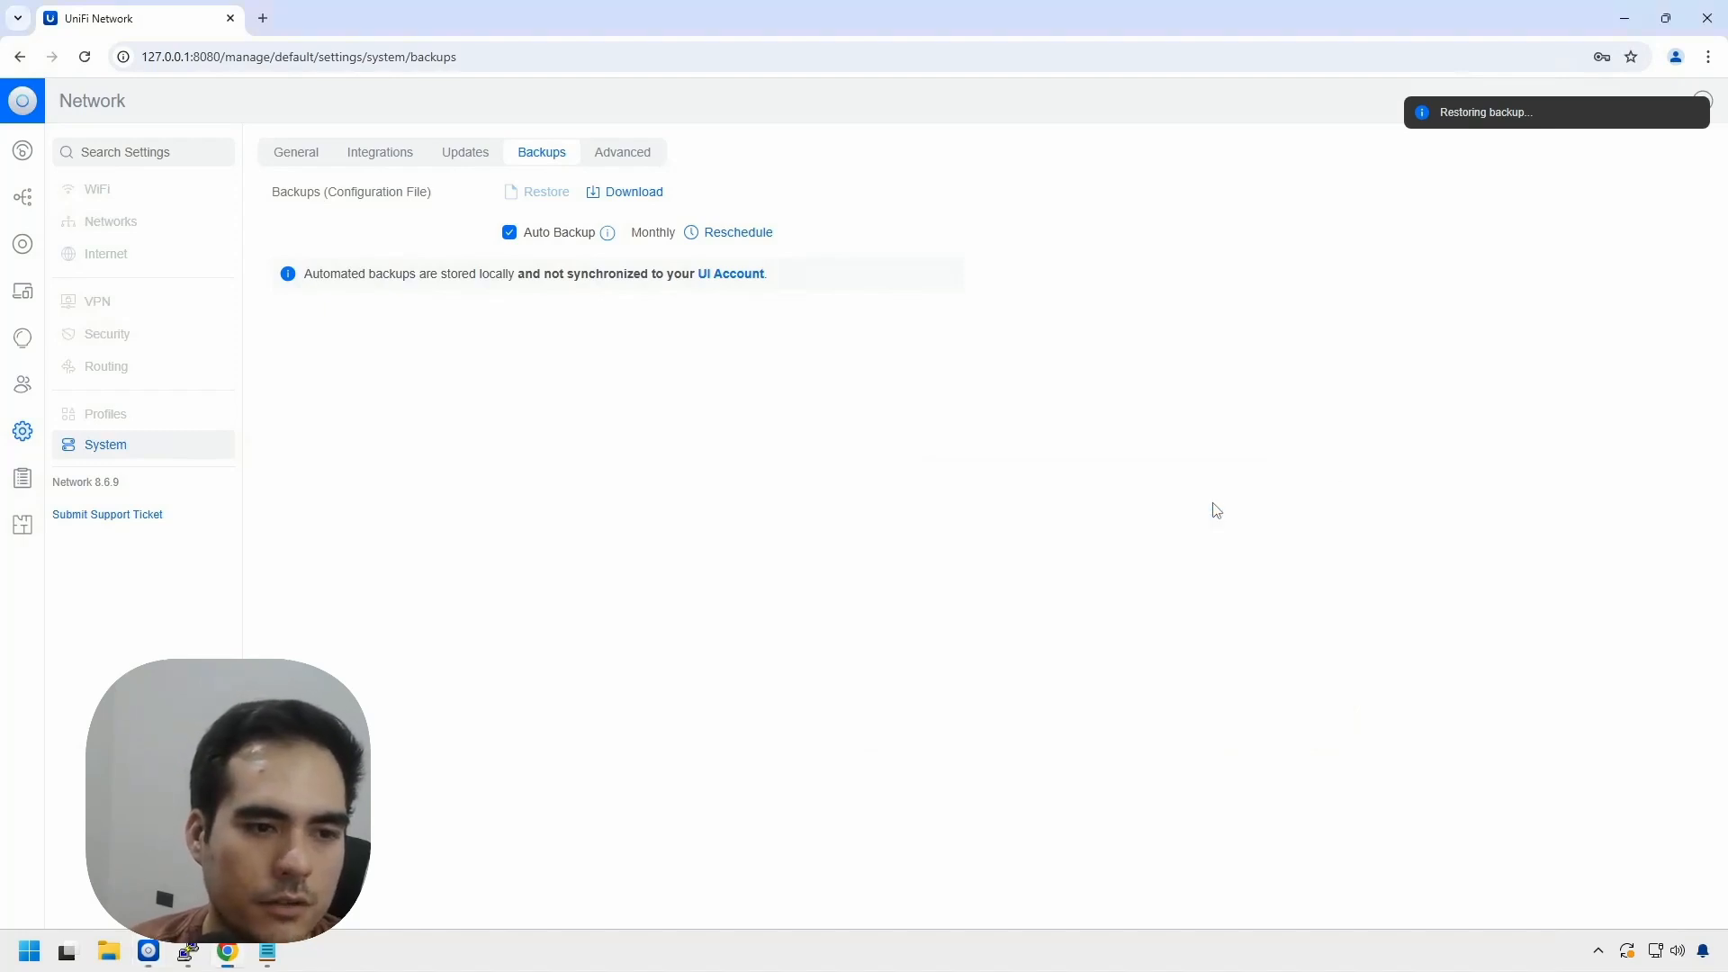
pyautogui.click(84, 58)
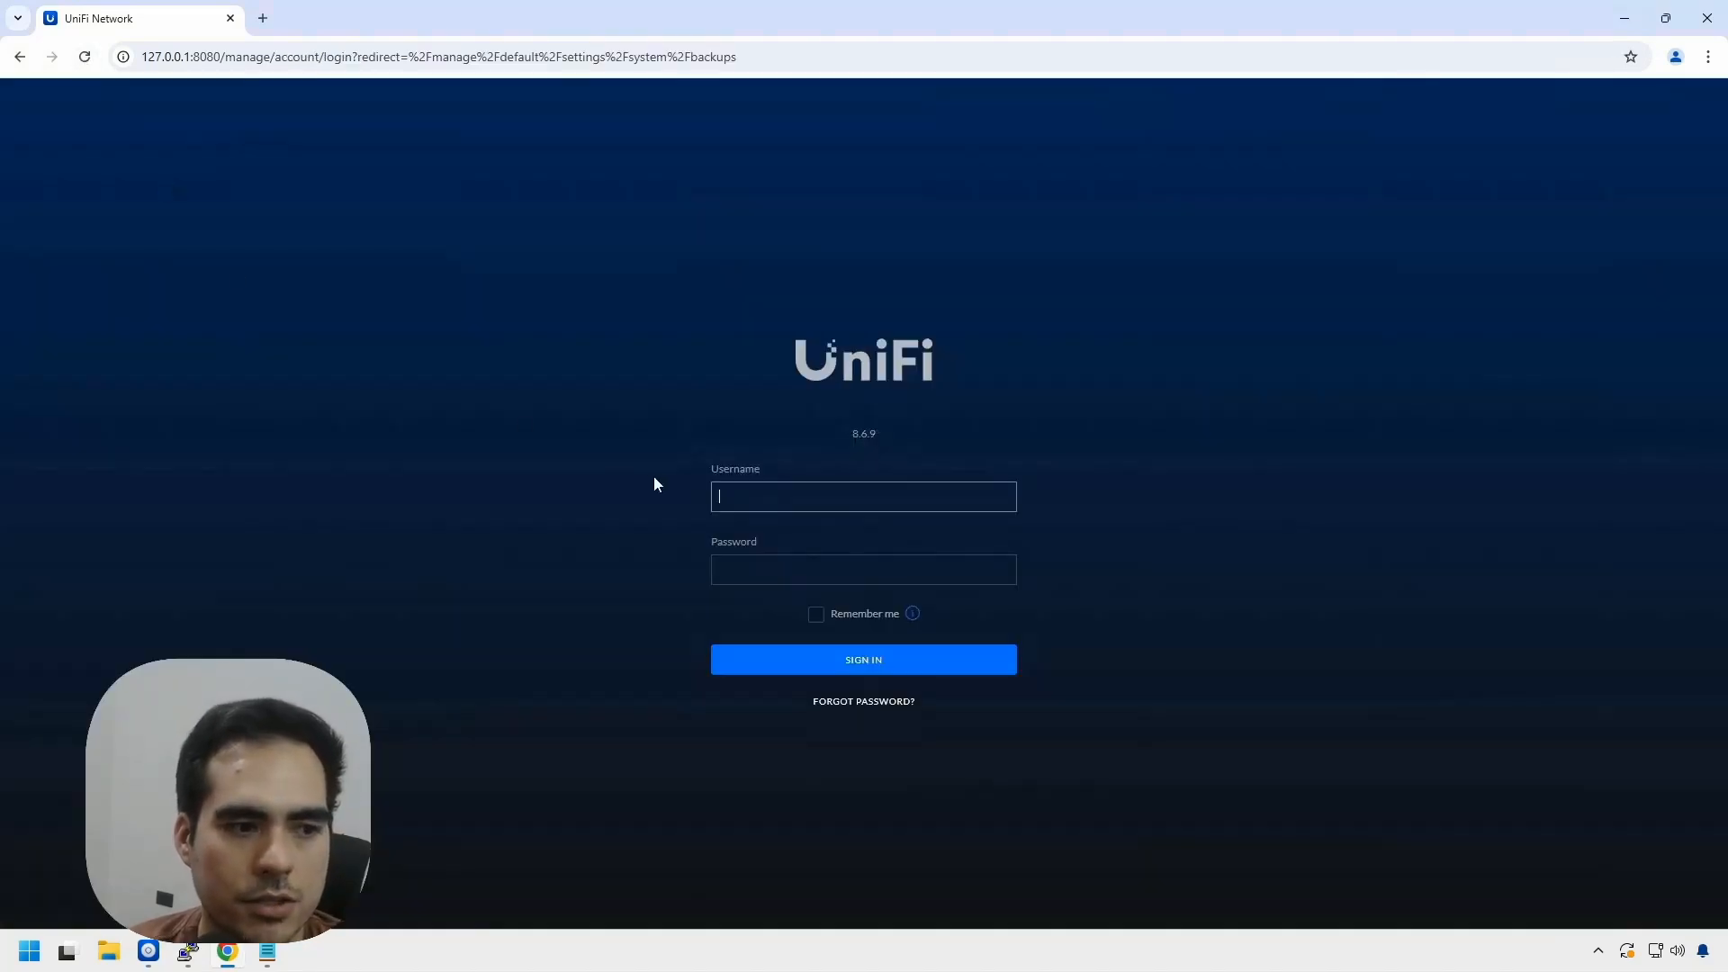
pyautogui.write('local')
pyautogui.press('Tab')
pyautogui.write('•••')
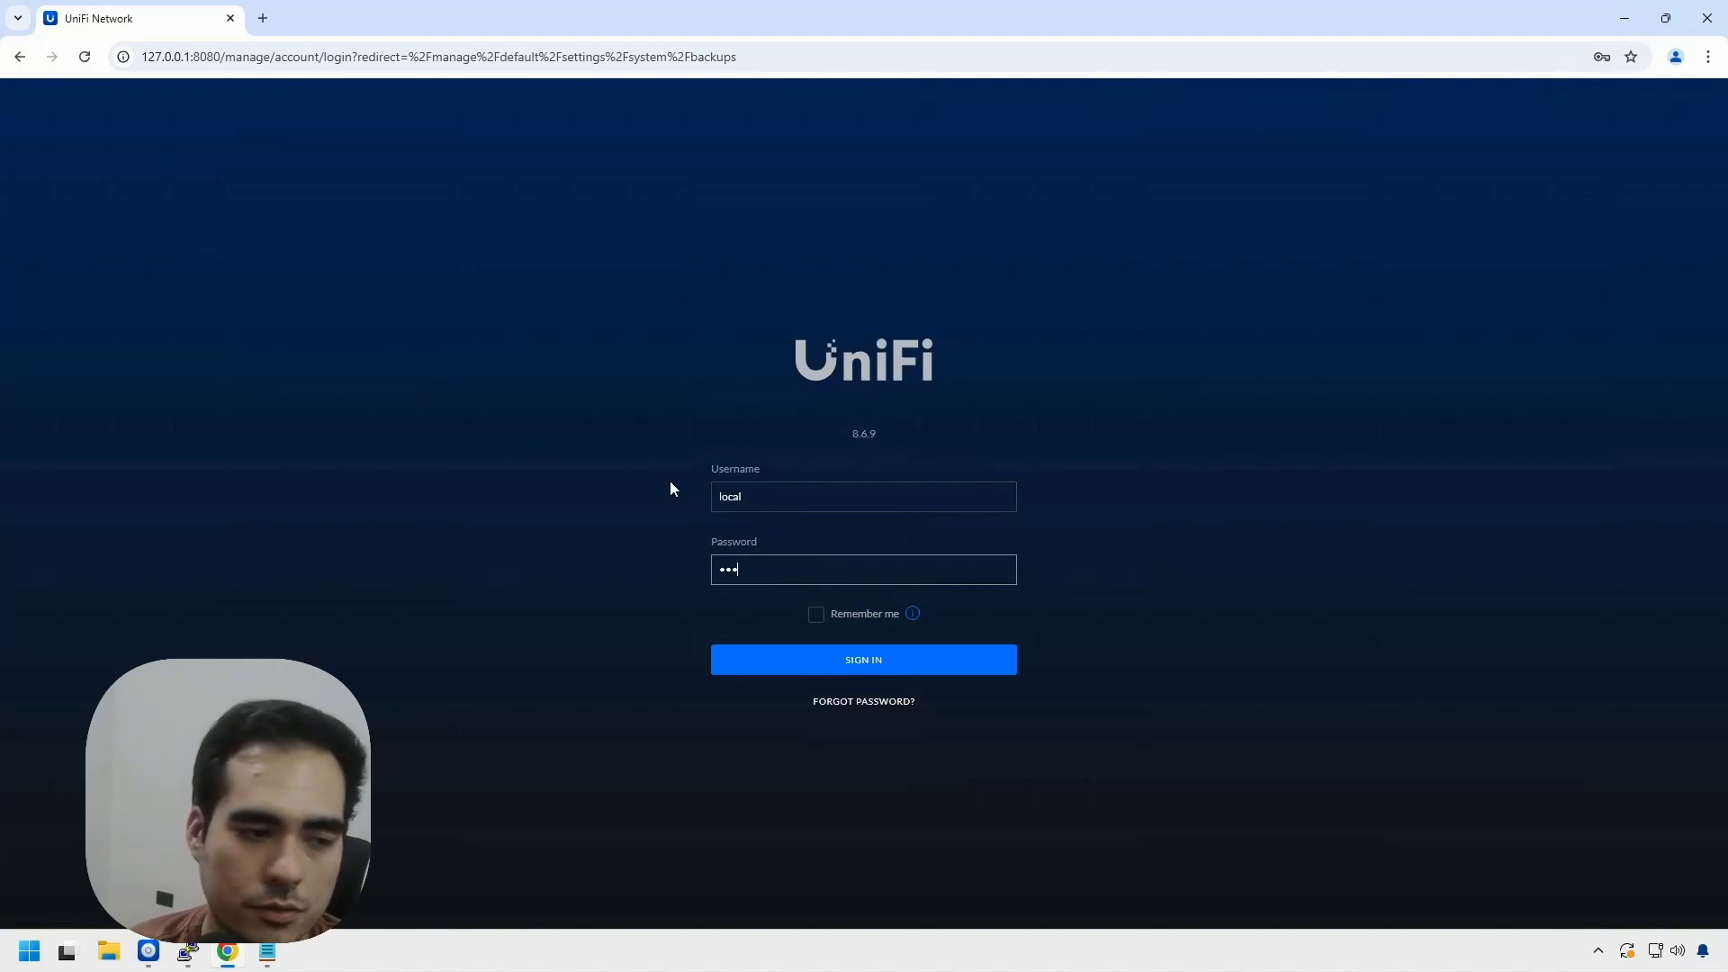
pyautogui.write('•••••••••••••')
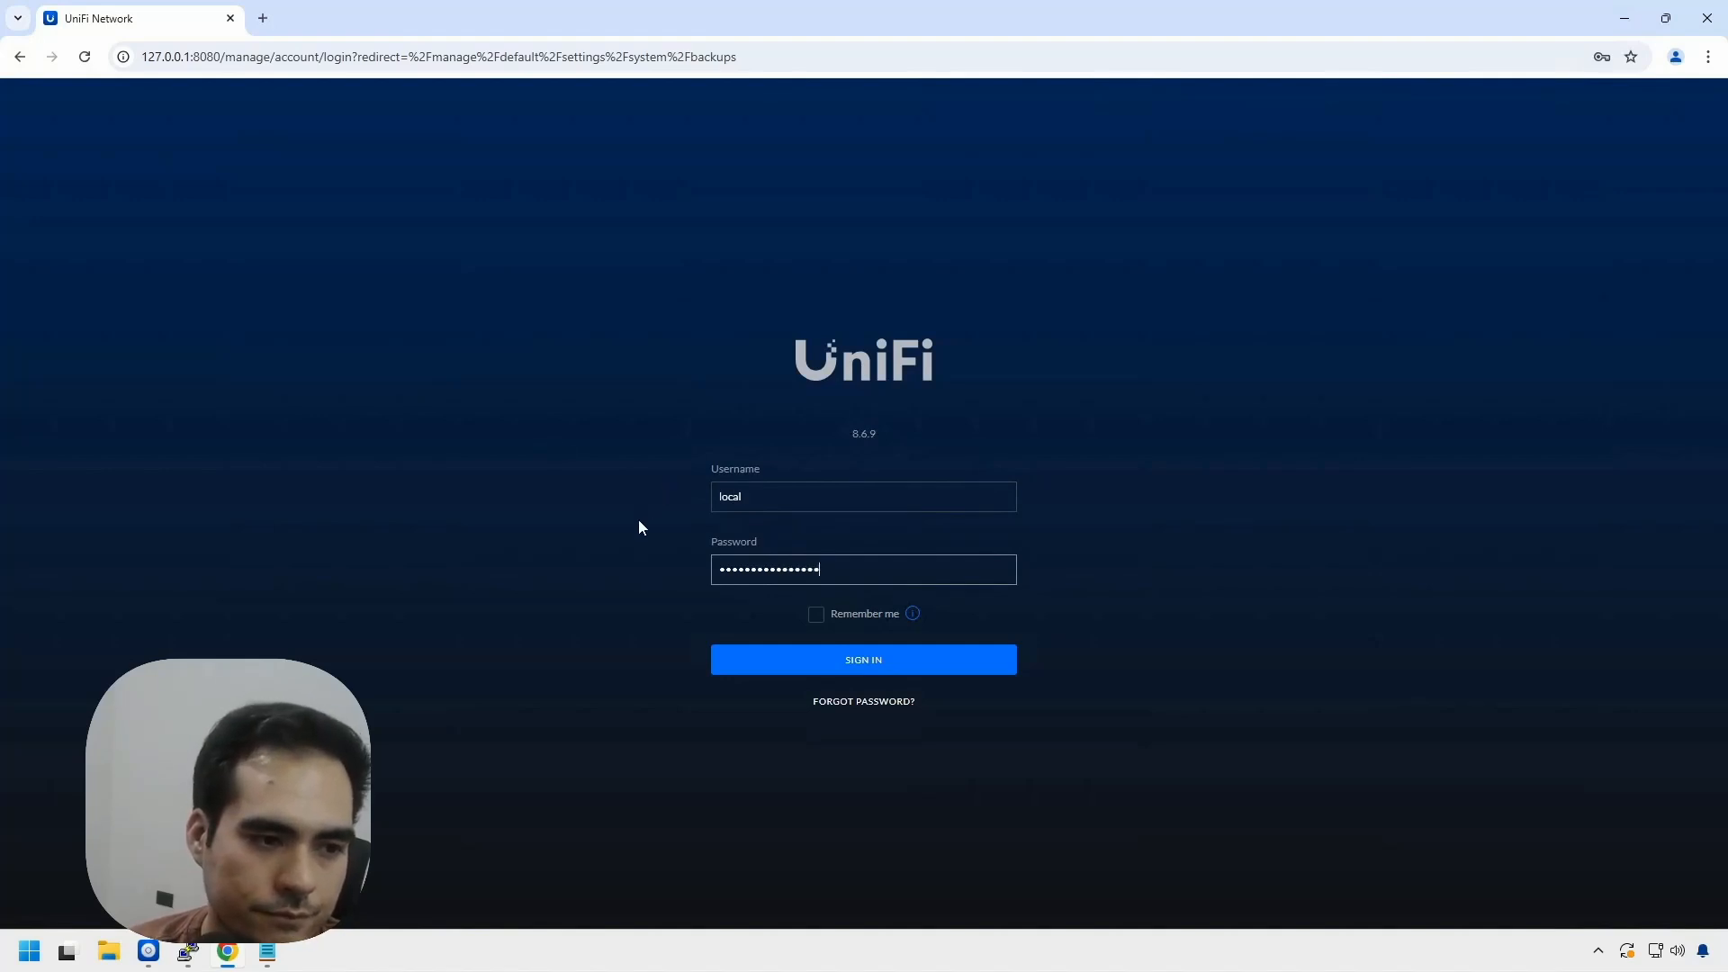
pyautogui.click(867, 663)
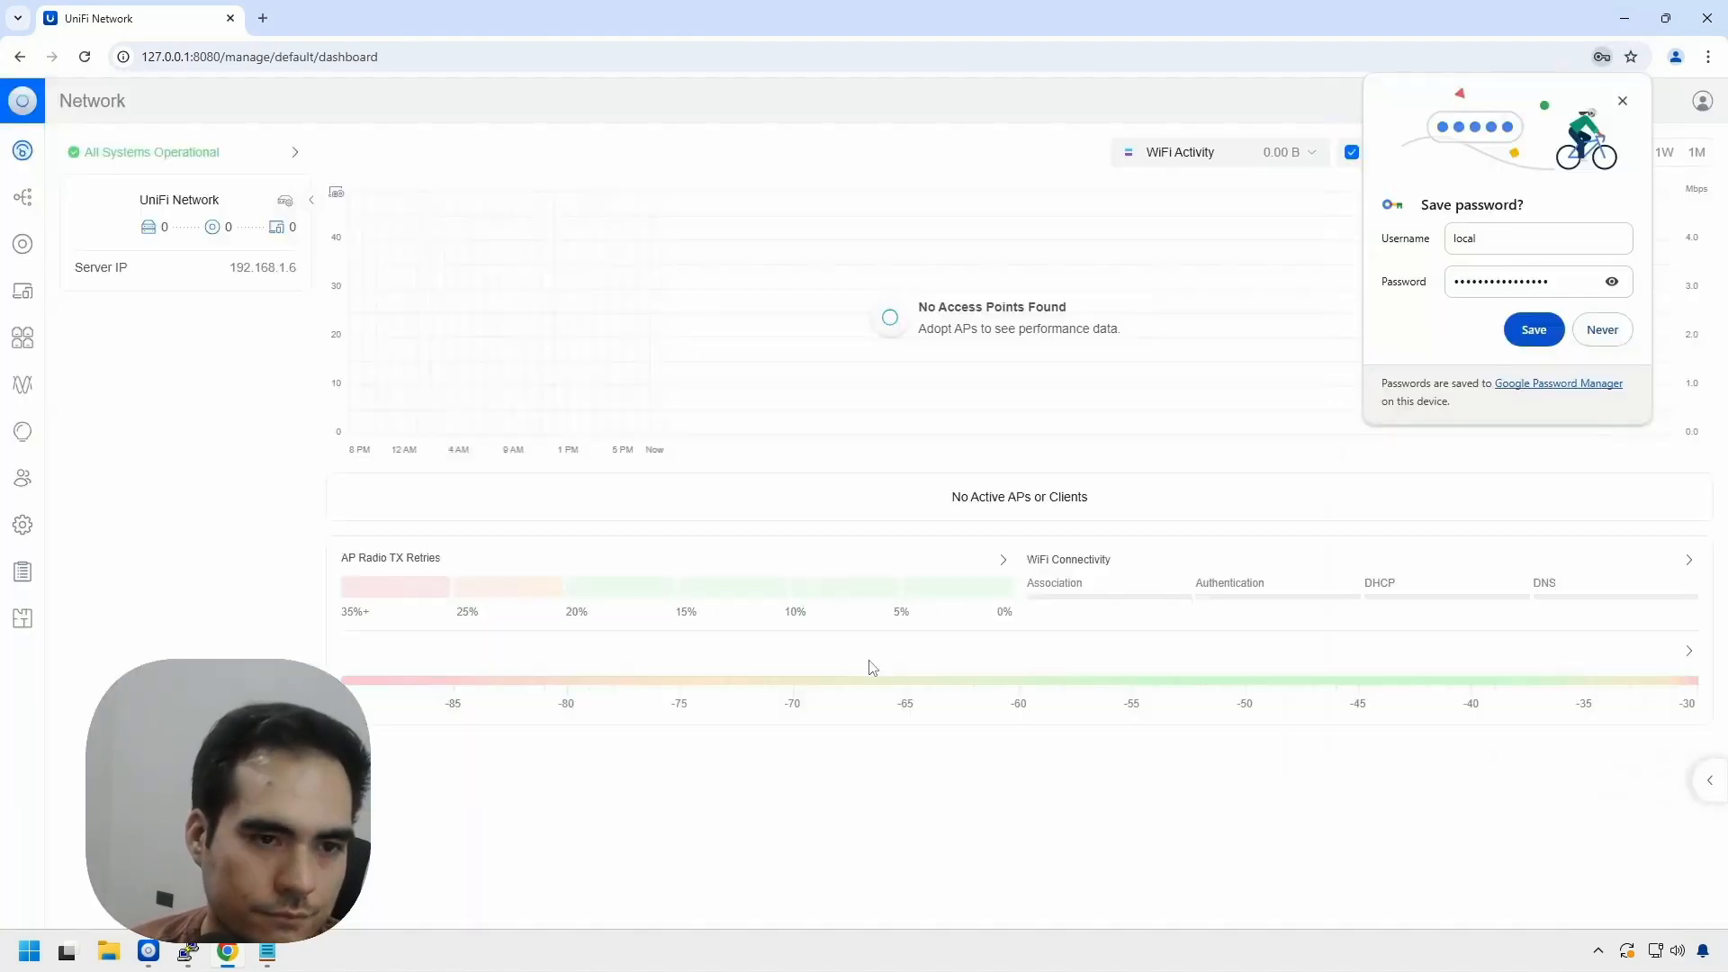
pyautogui.click(1622, 101)
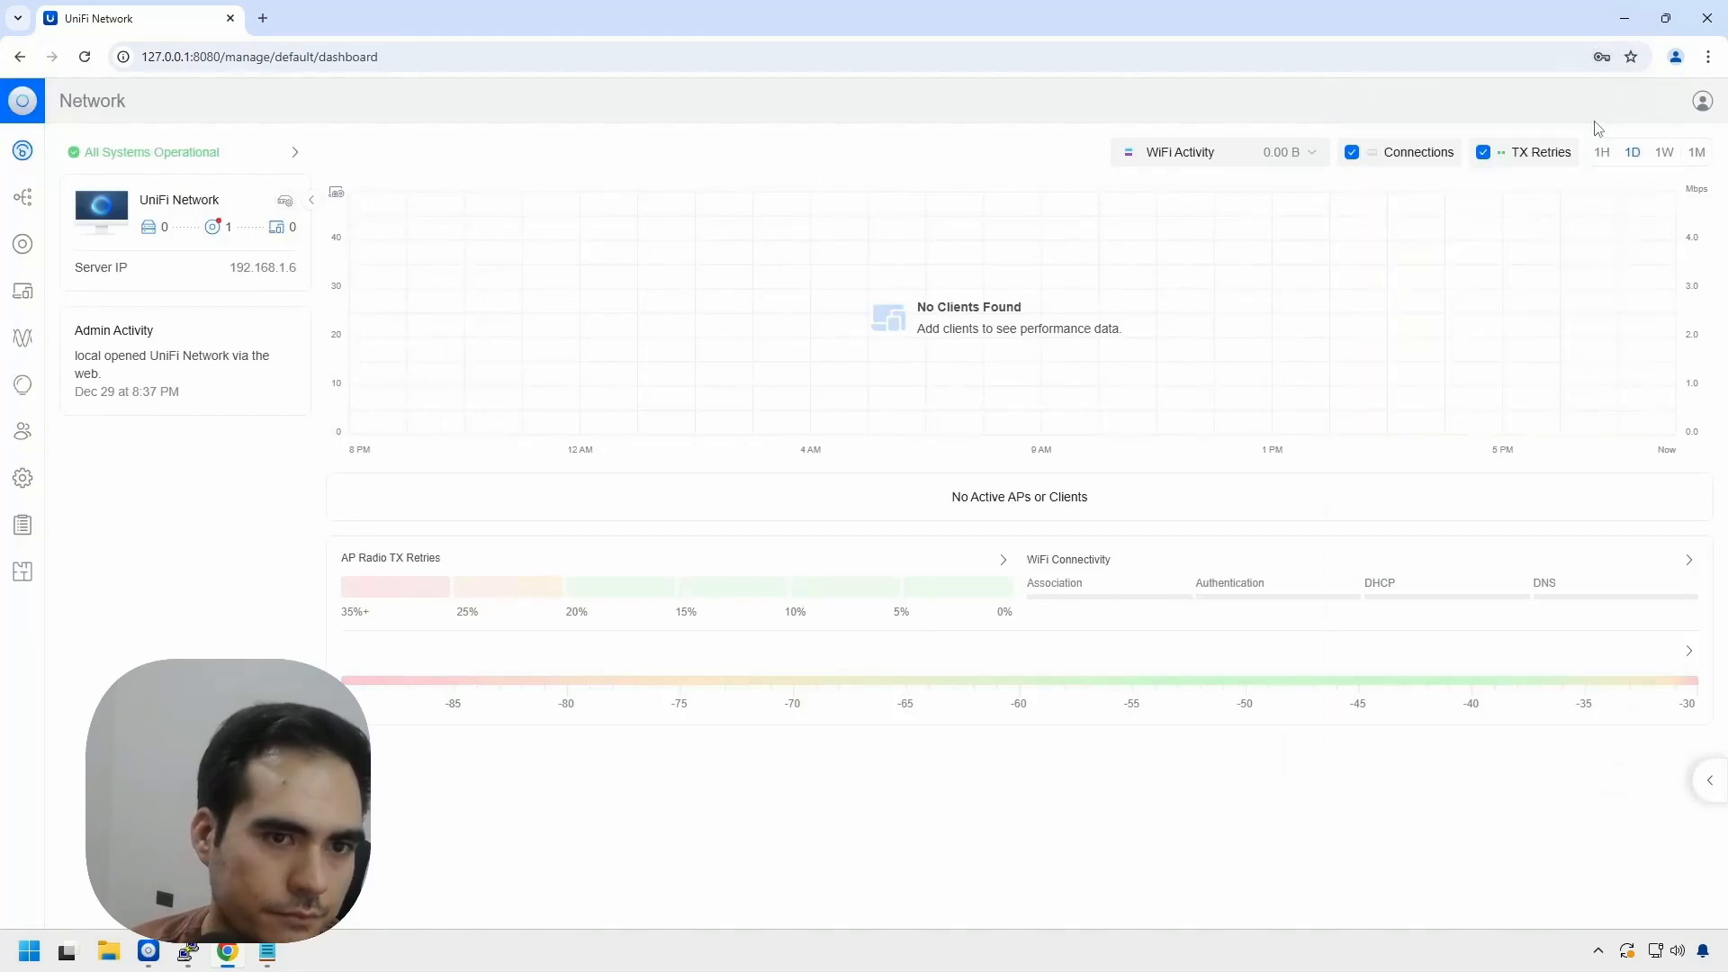
# - Examine the access point's status in the device list and the WiFi network restored on the new controller
pyautogui.click(20, 251)
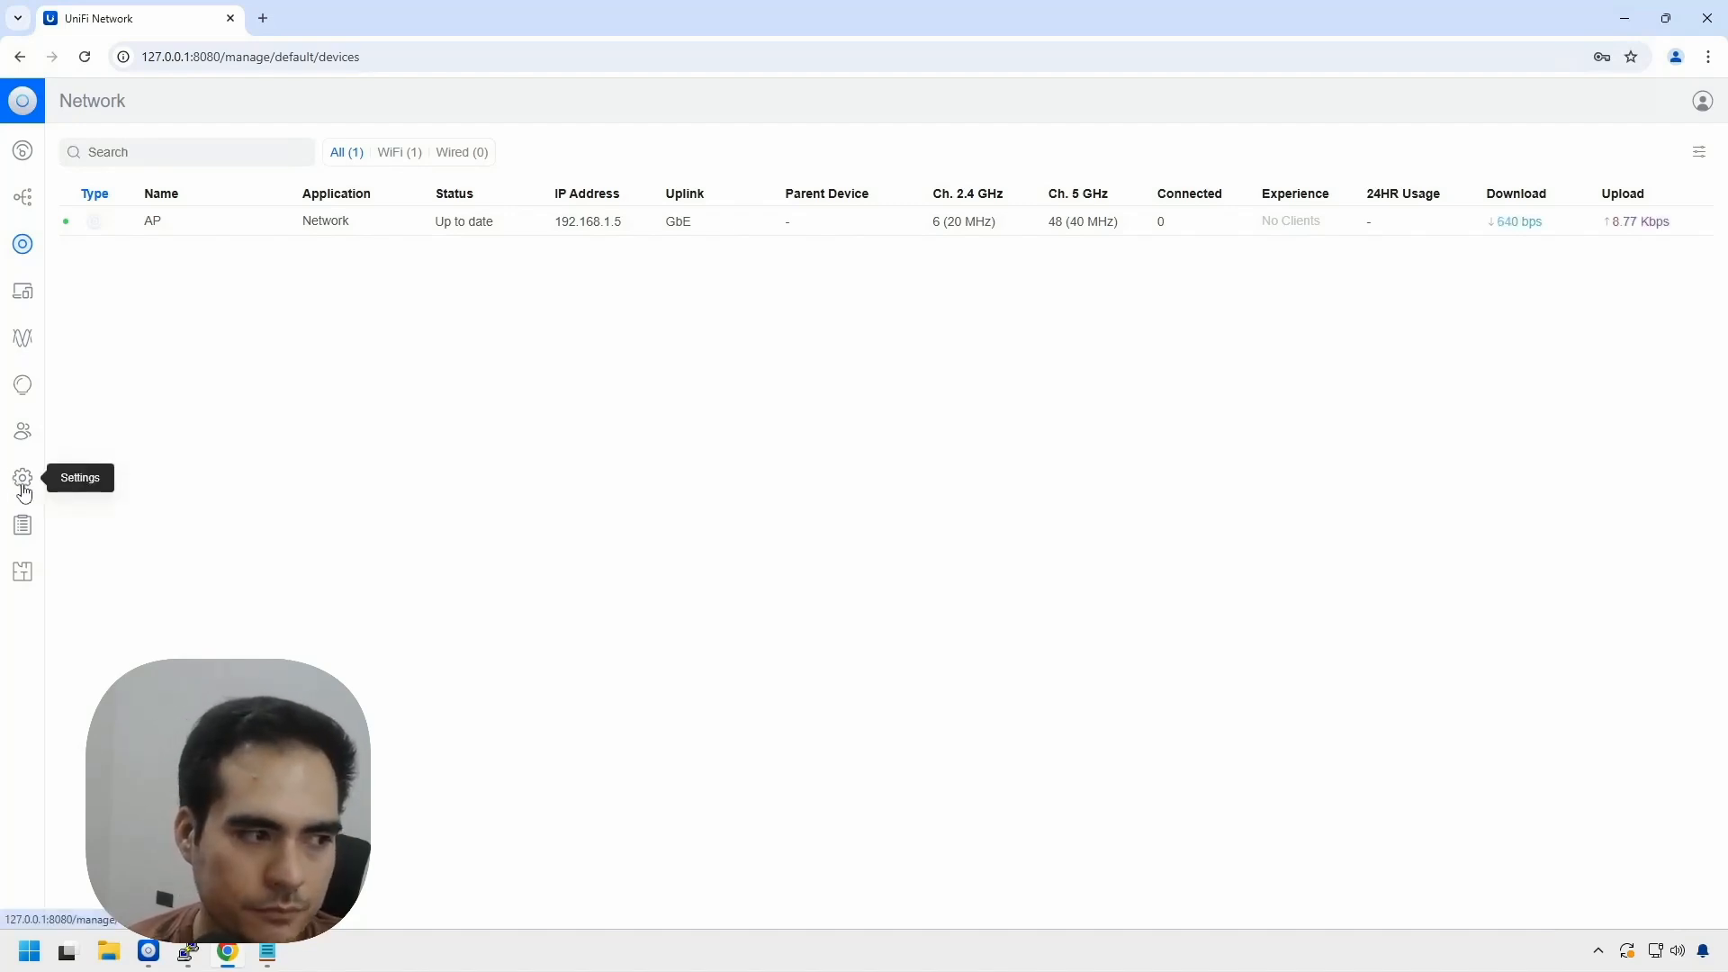
pyautogui.click(23, 491)
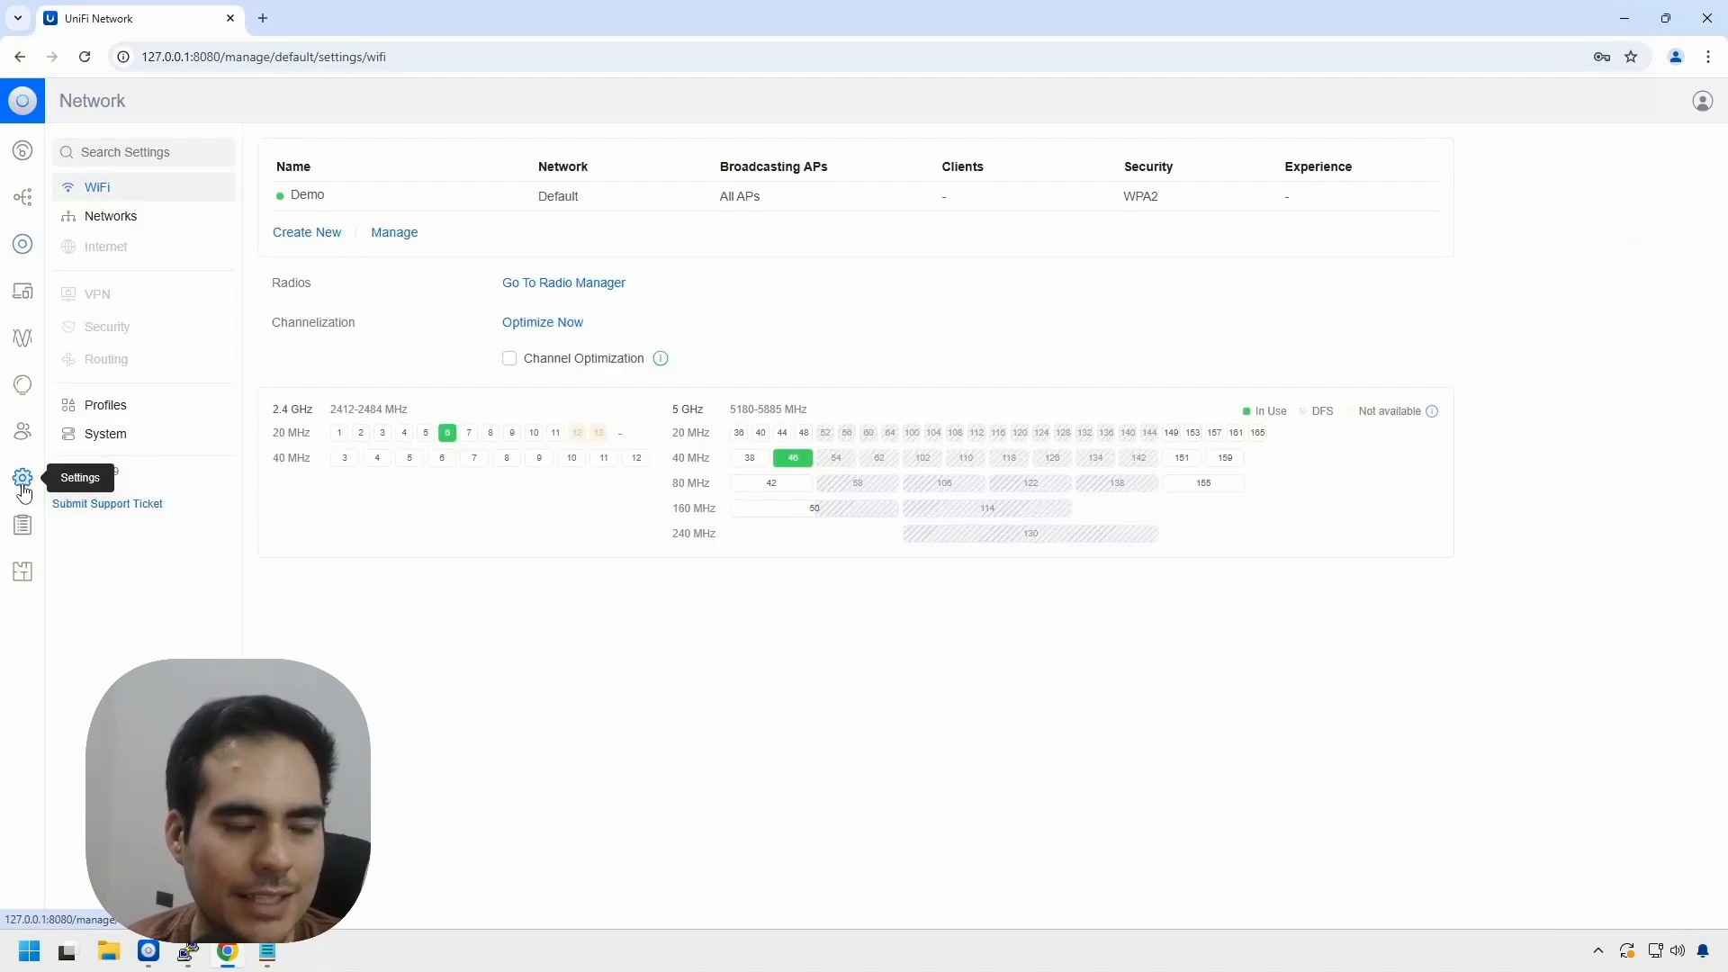
# - Reveal the device SSH authentication password in the advanced system settings and paste it into the Notepad note below the set-inform command
pyautogui.click(175, 439)
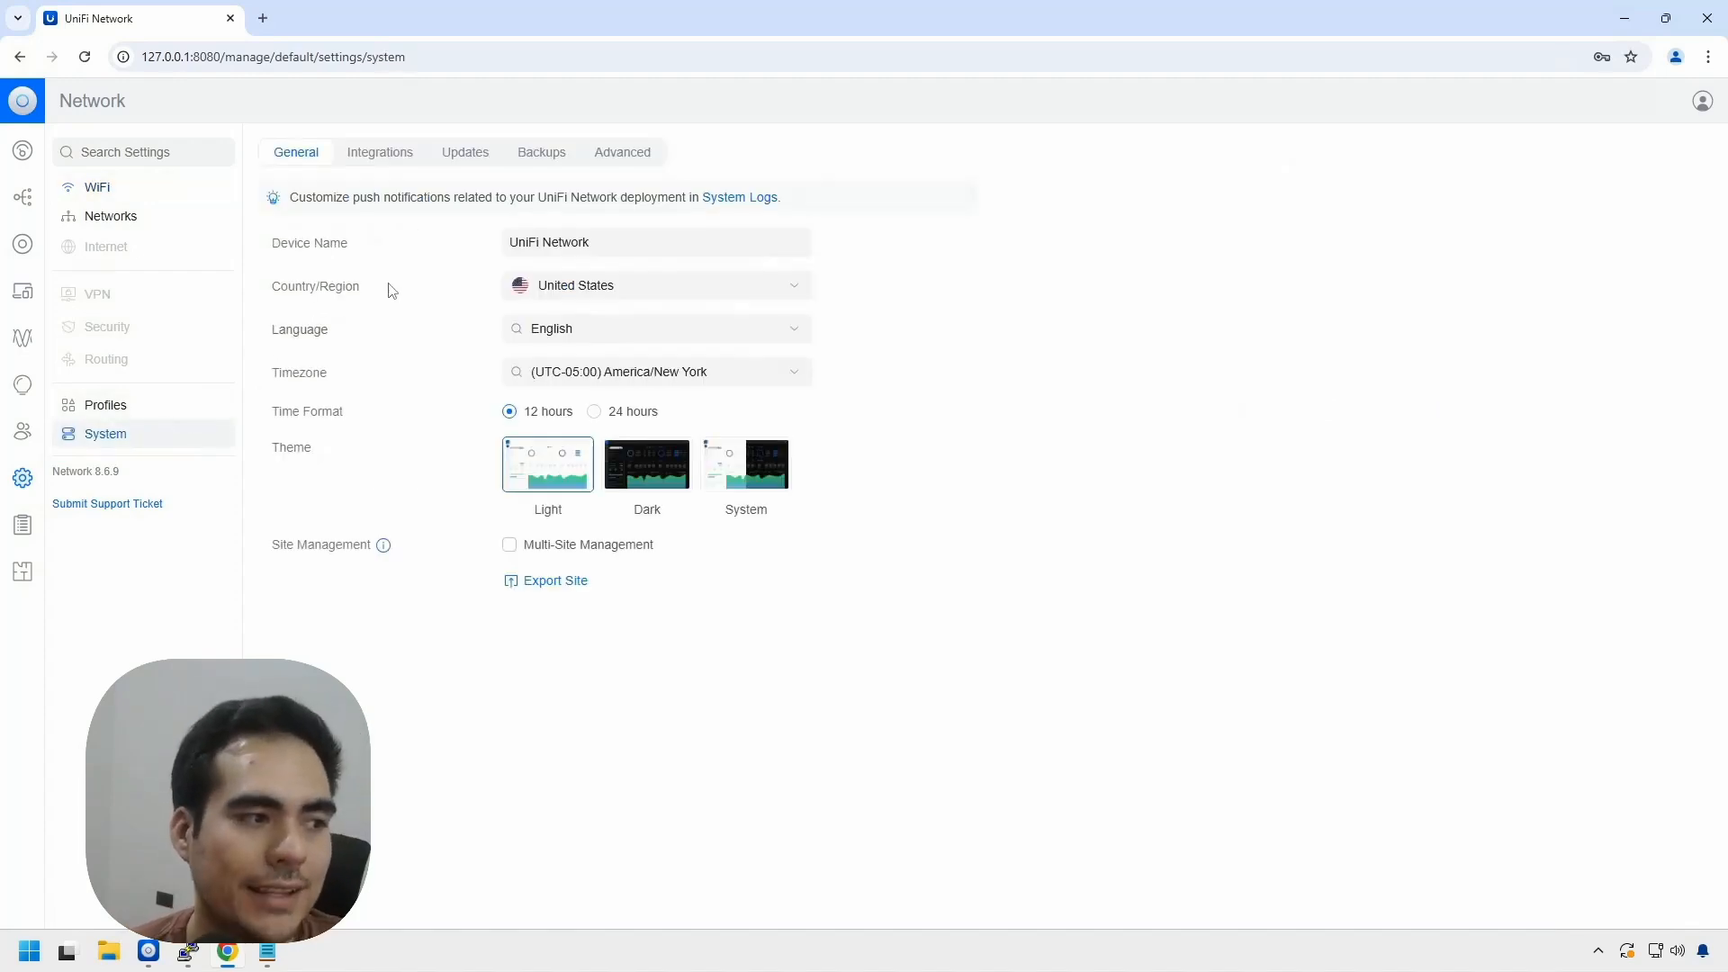
pyautogui.click(626, 155)
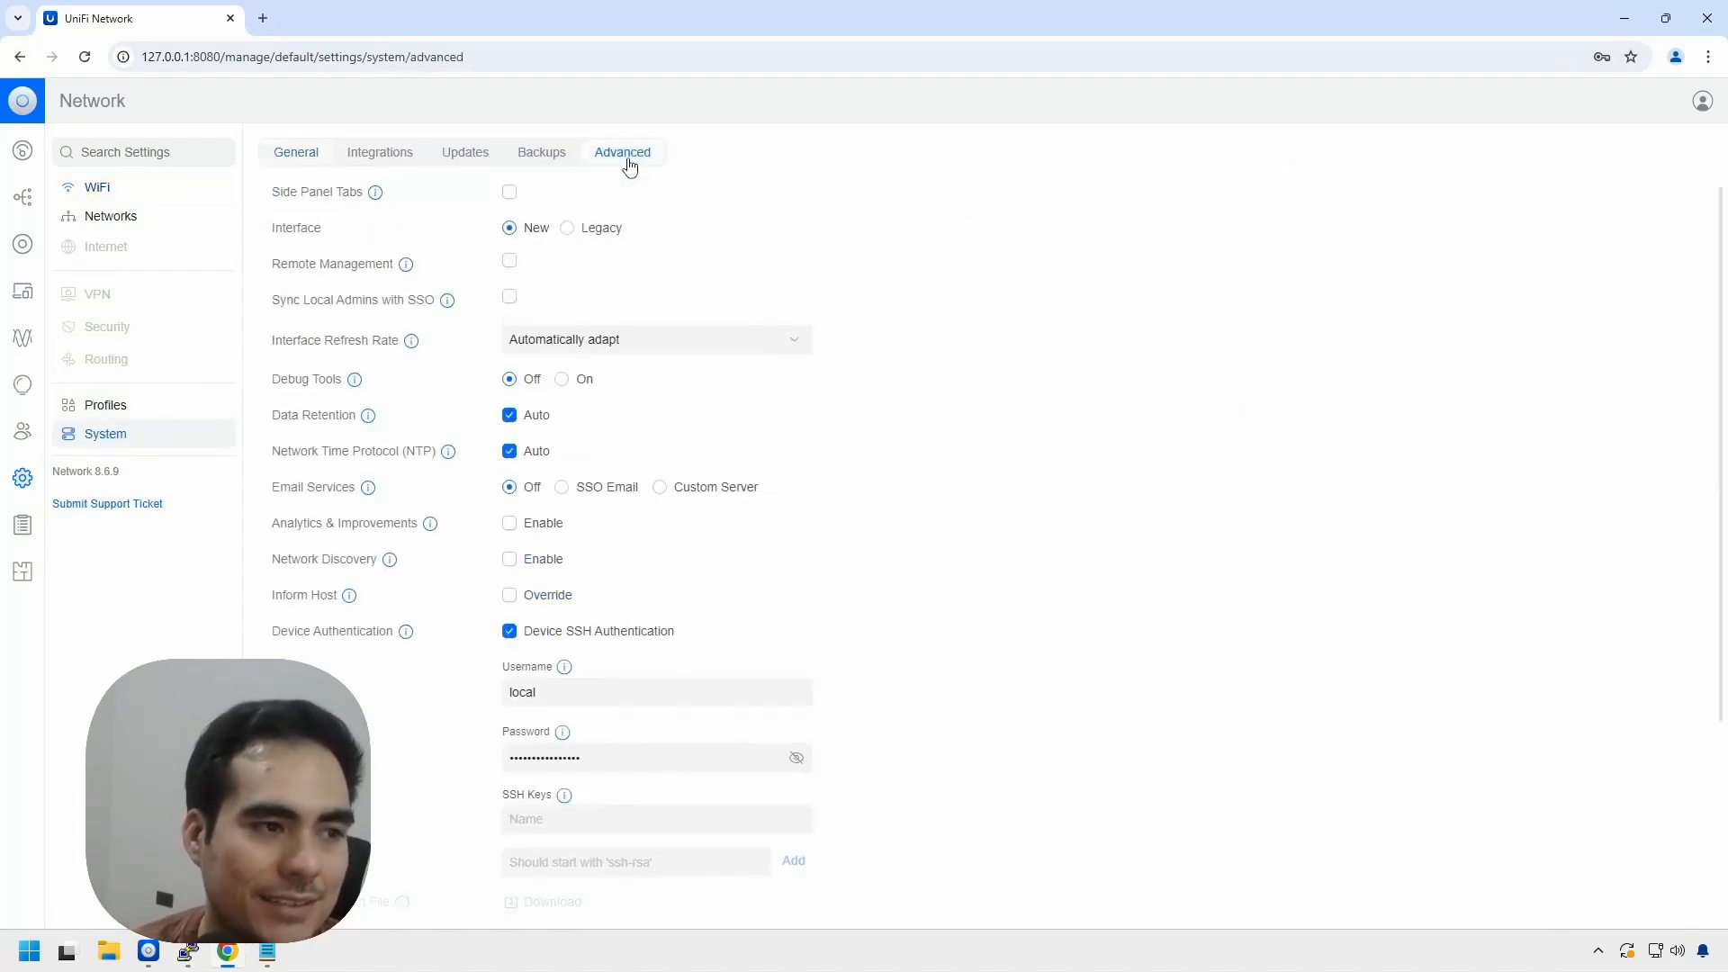
pyautogui.click(796, 758)
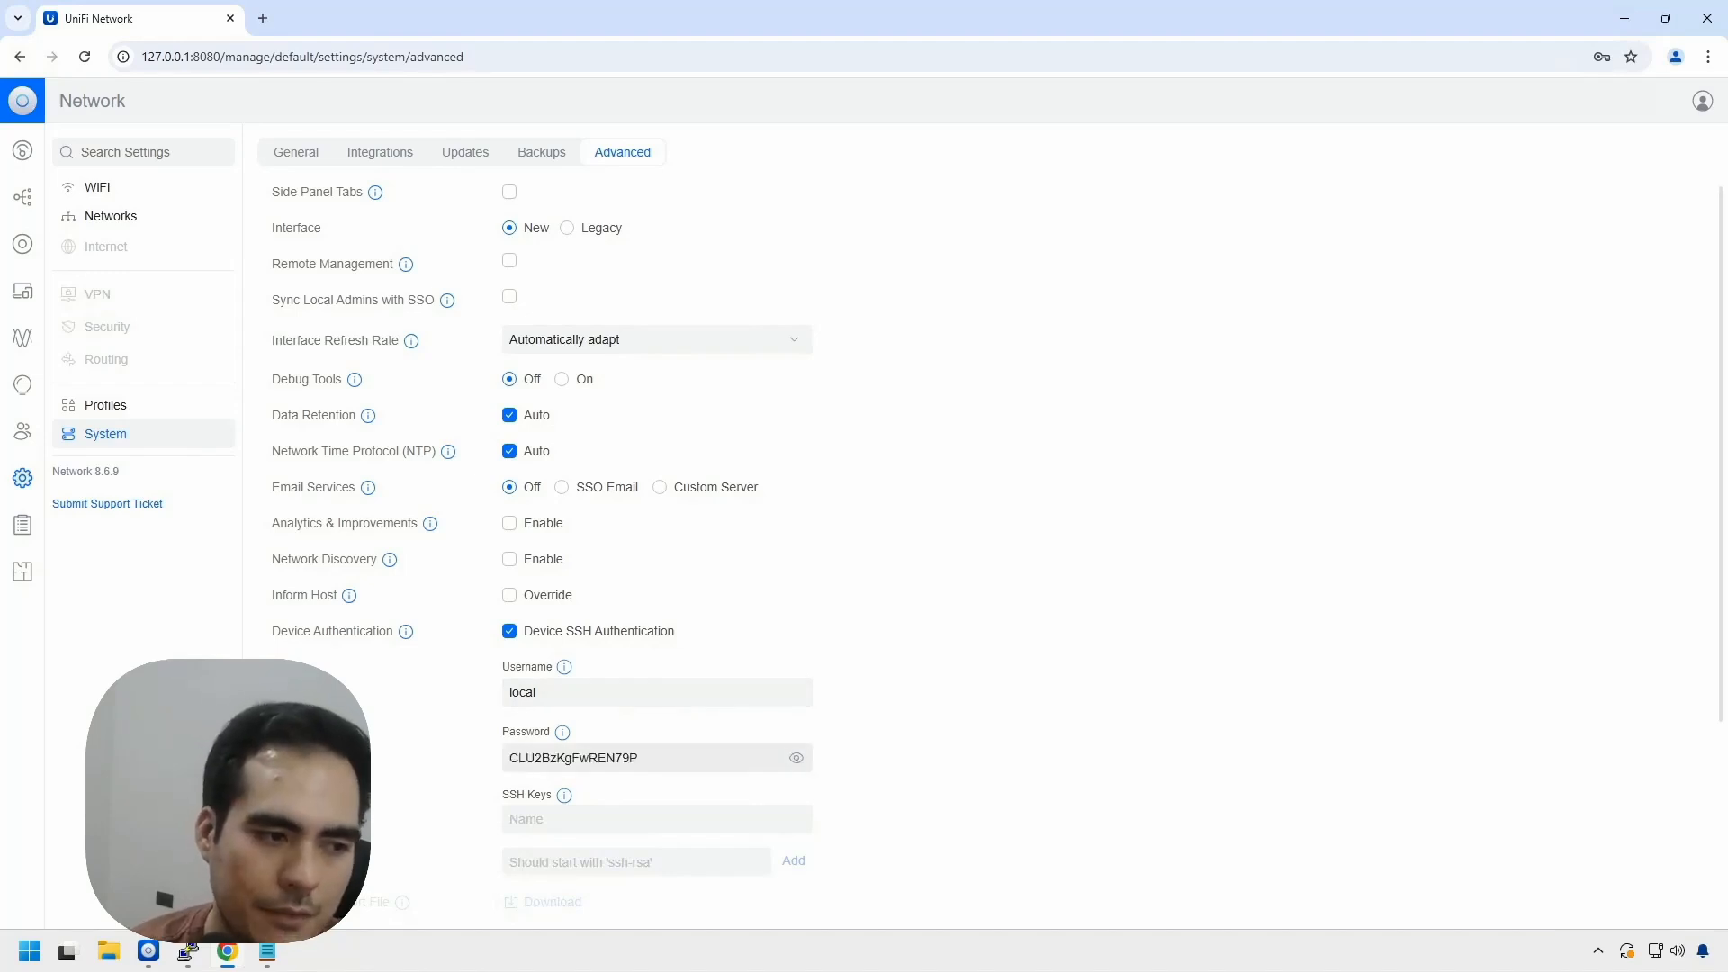
pyautogui.moveTo(645, 758); pyautogui.dragTo(504, 758)
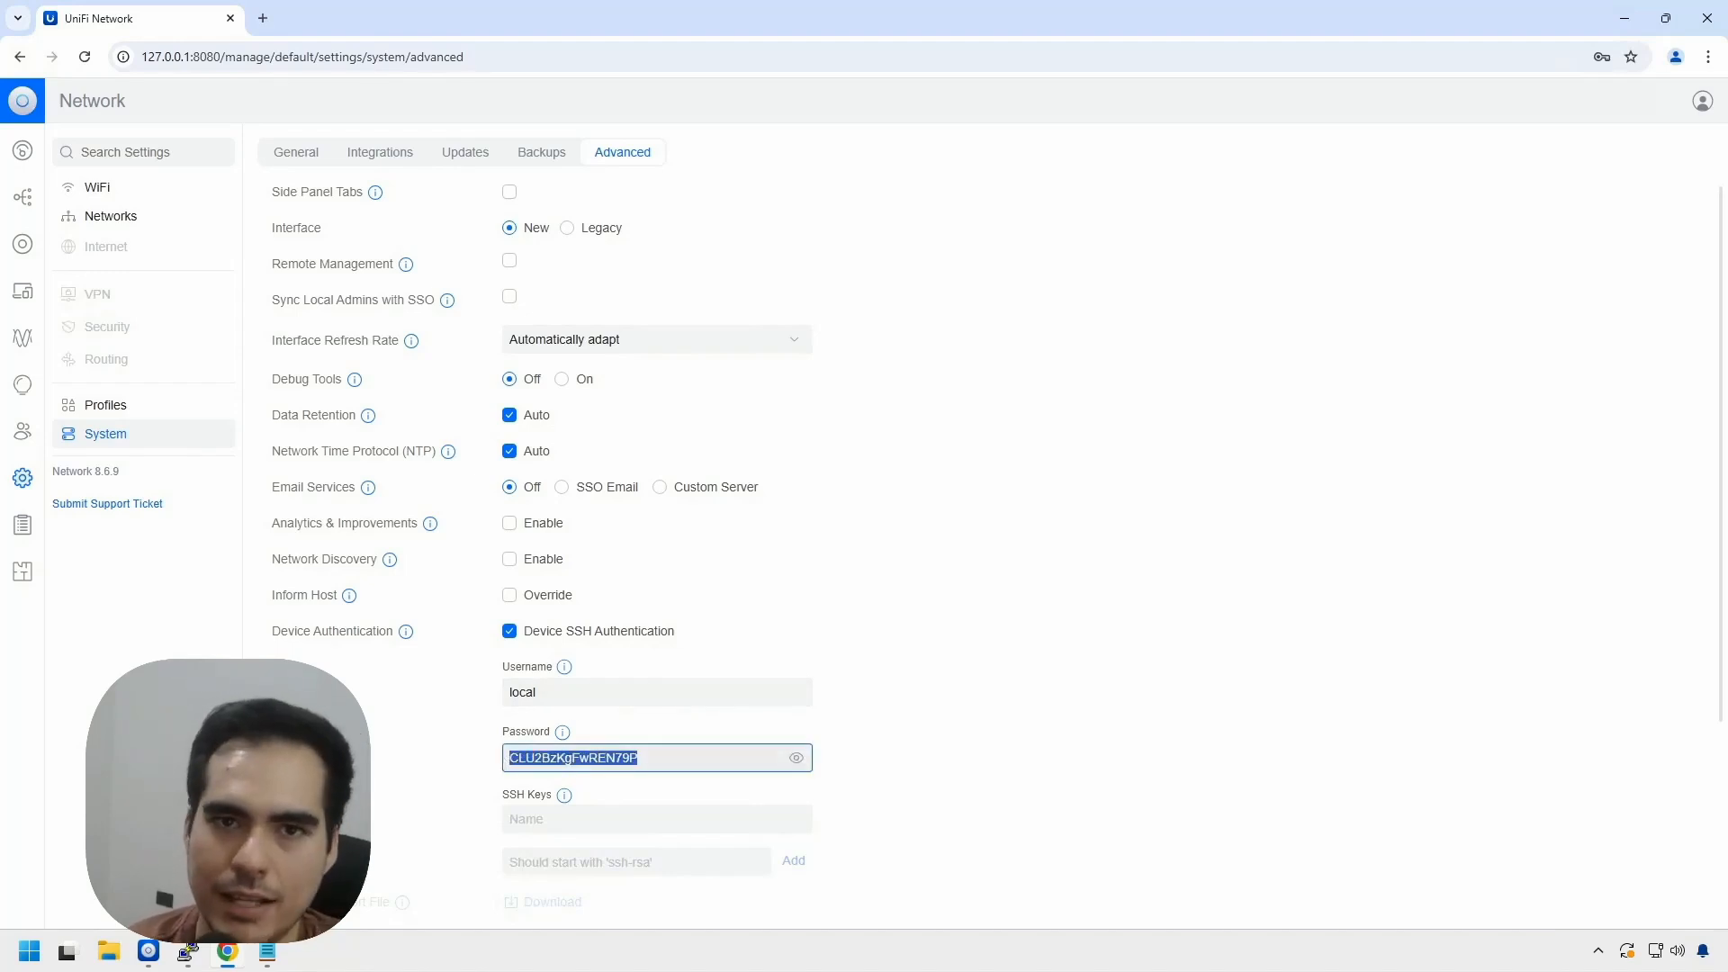
pyautogui.rightClick(605, 765)
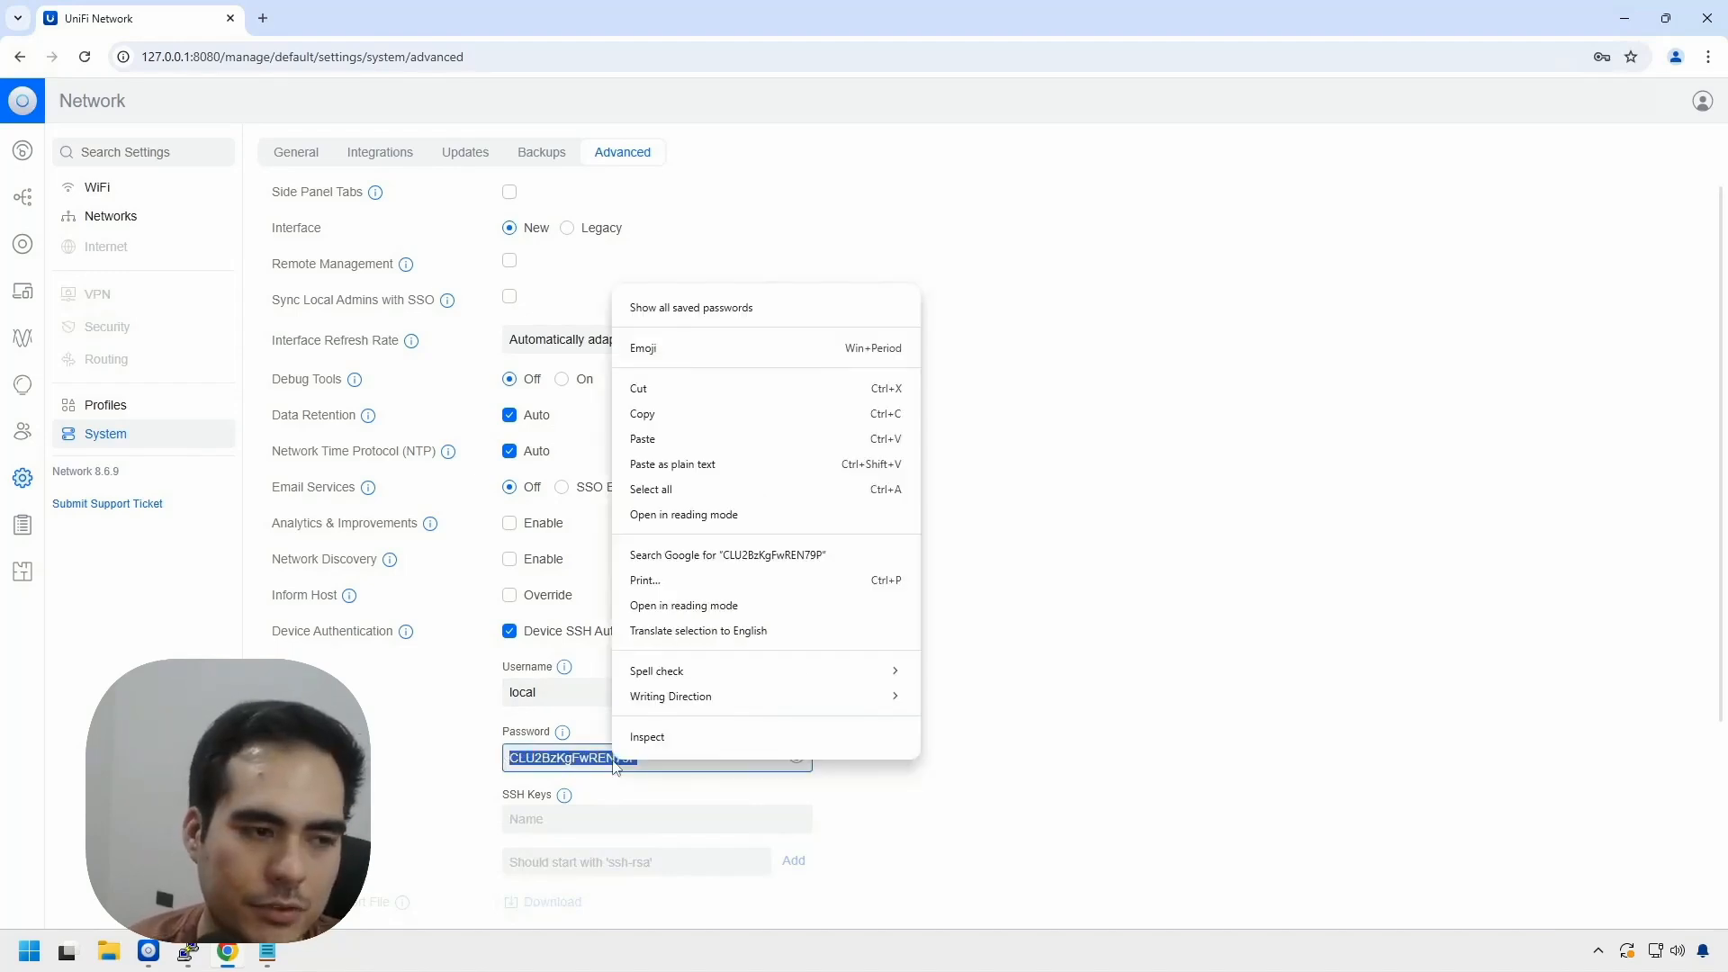
pyautogui.click(663, 415)
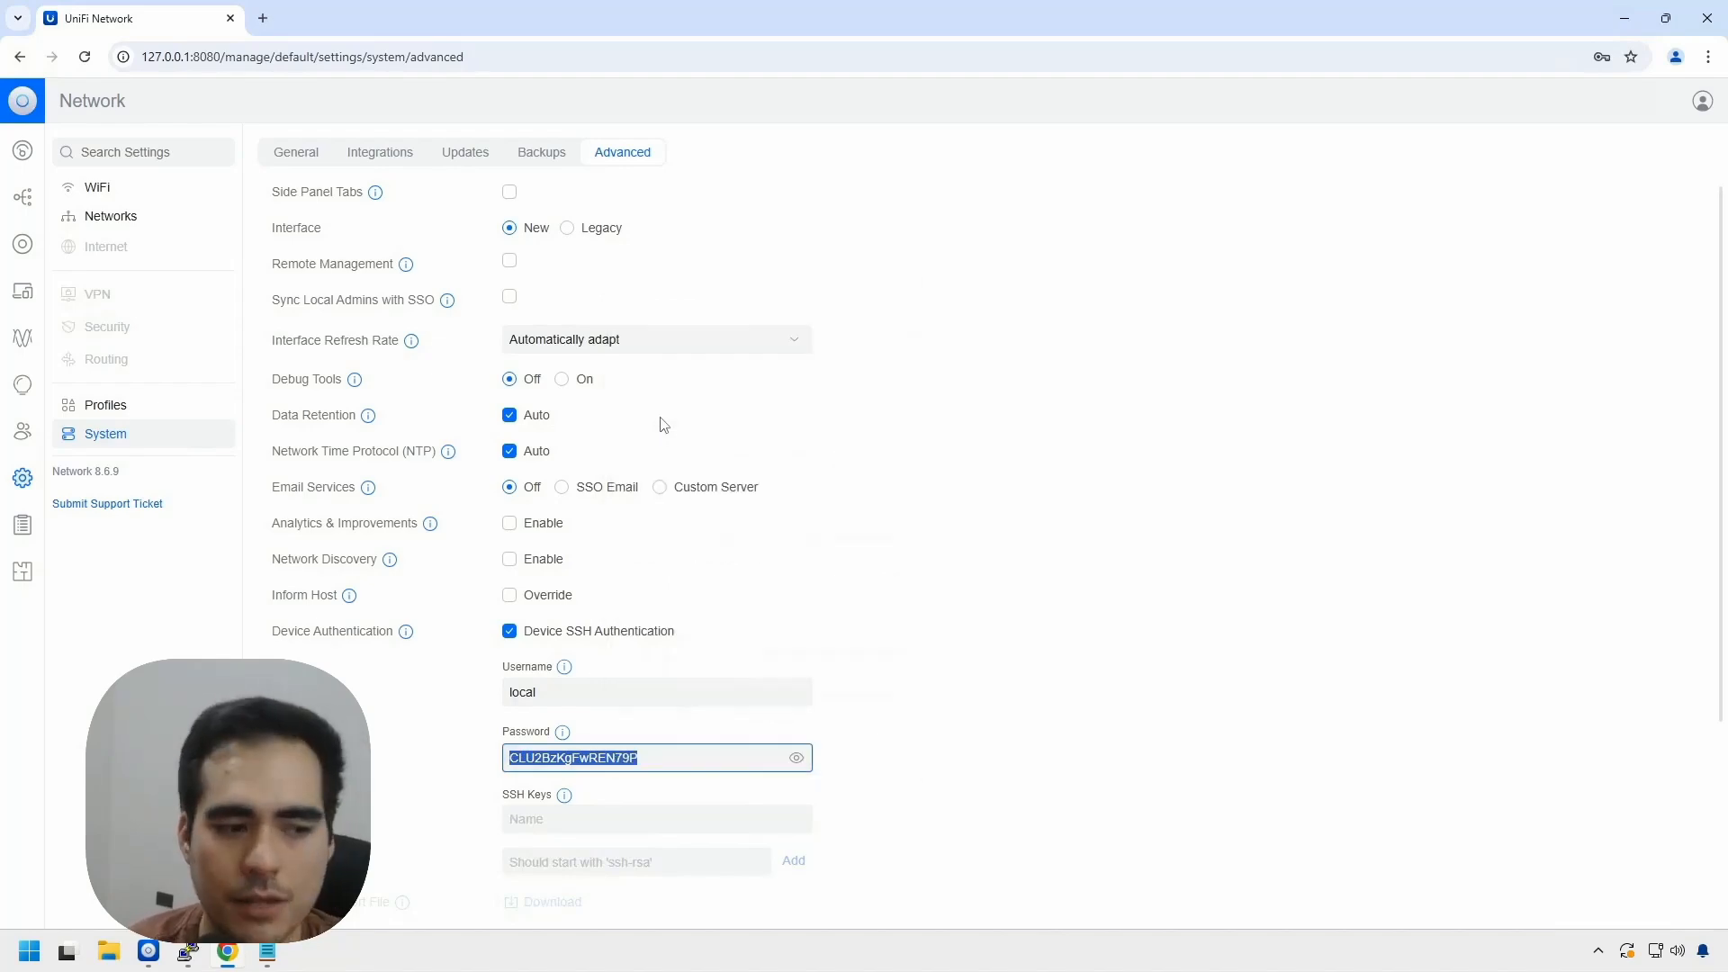
pyautogui.click(269, 953)
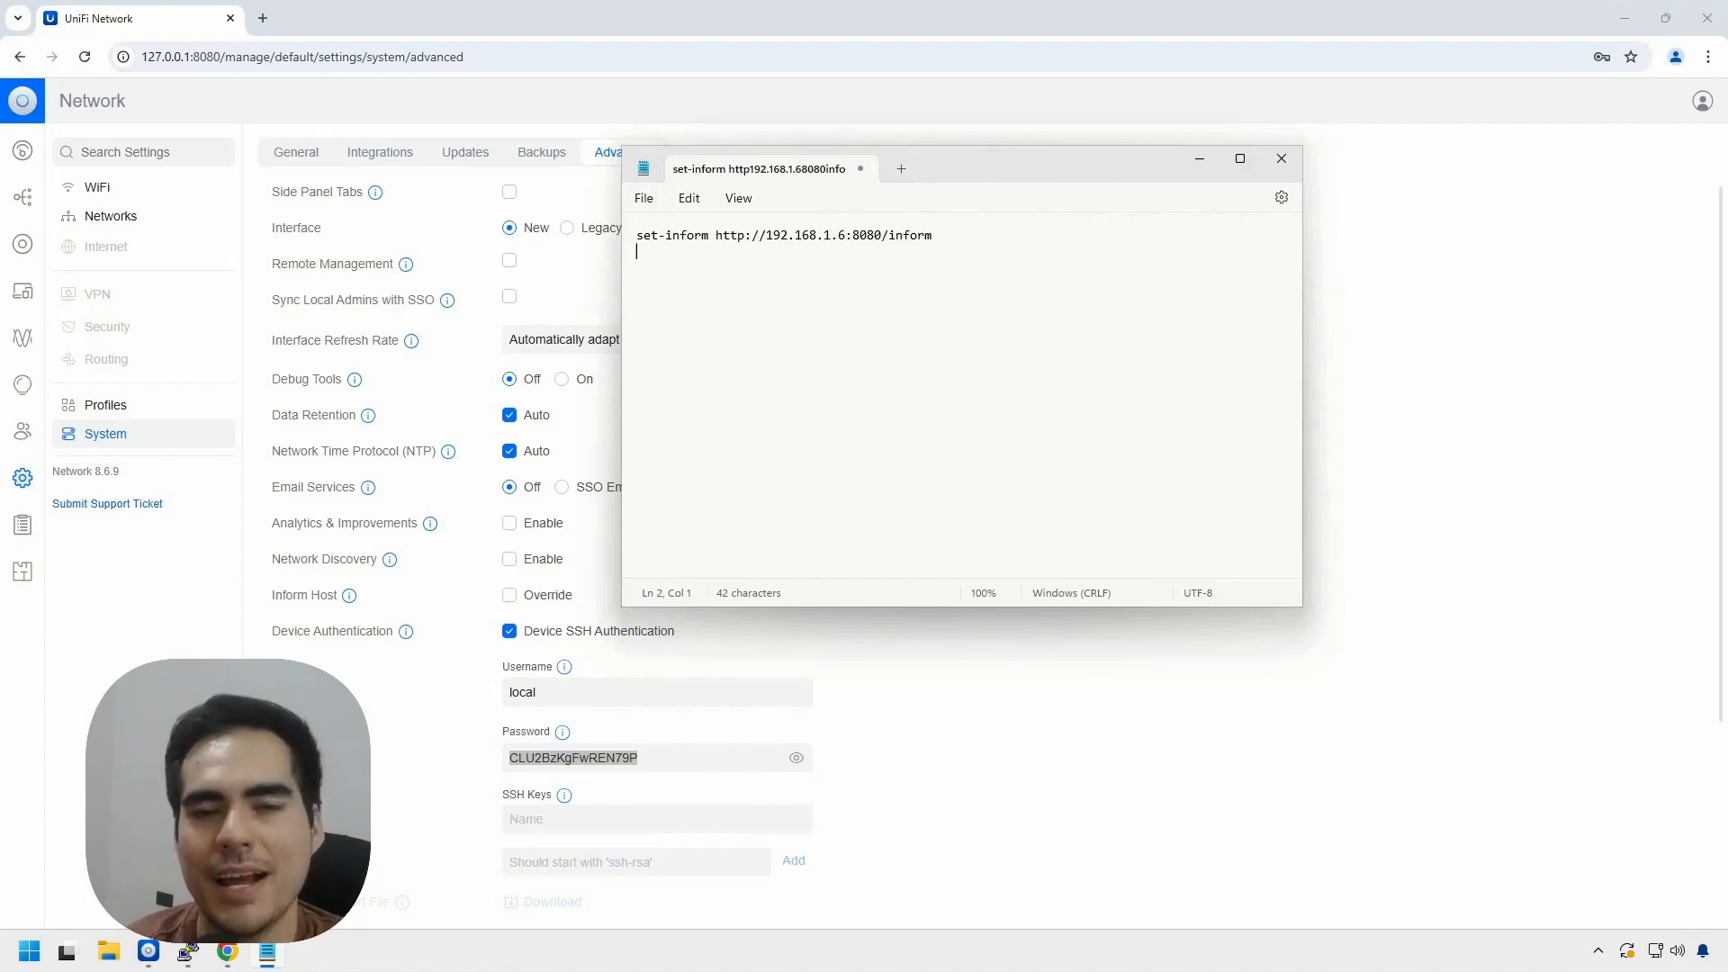
pyautogui.hotkey('ctrl', 'v')
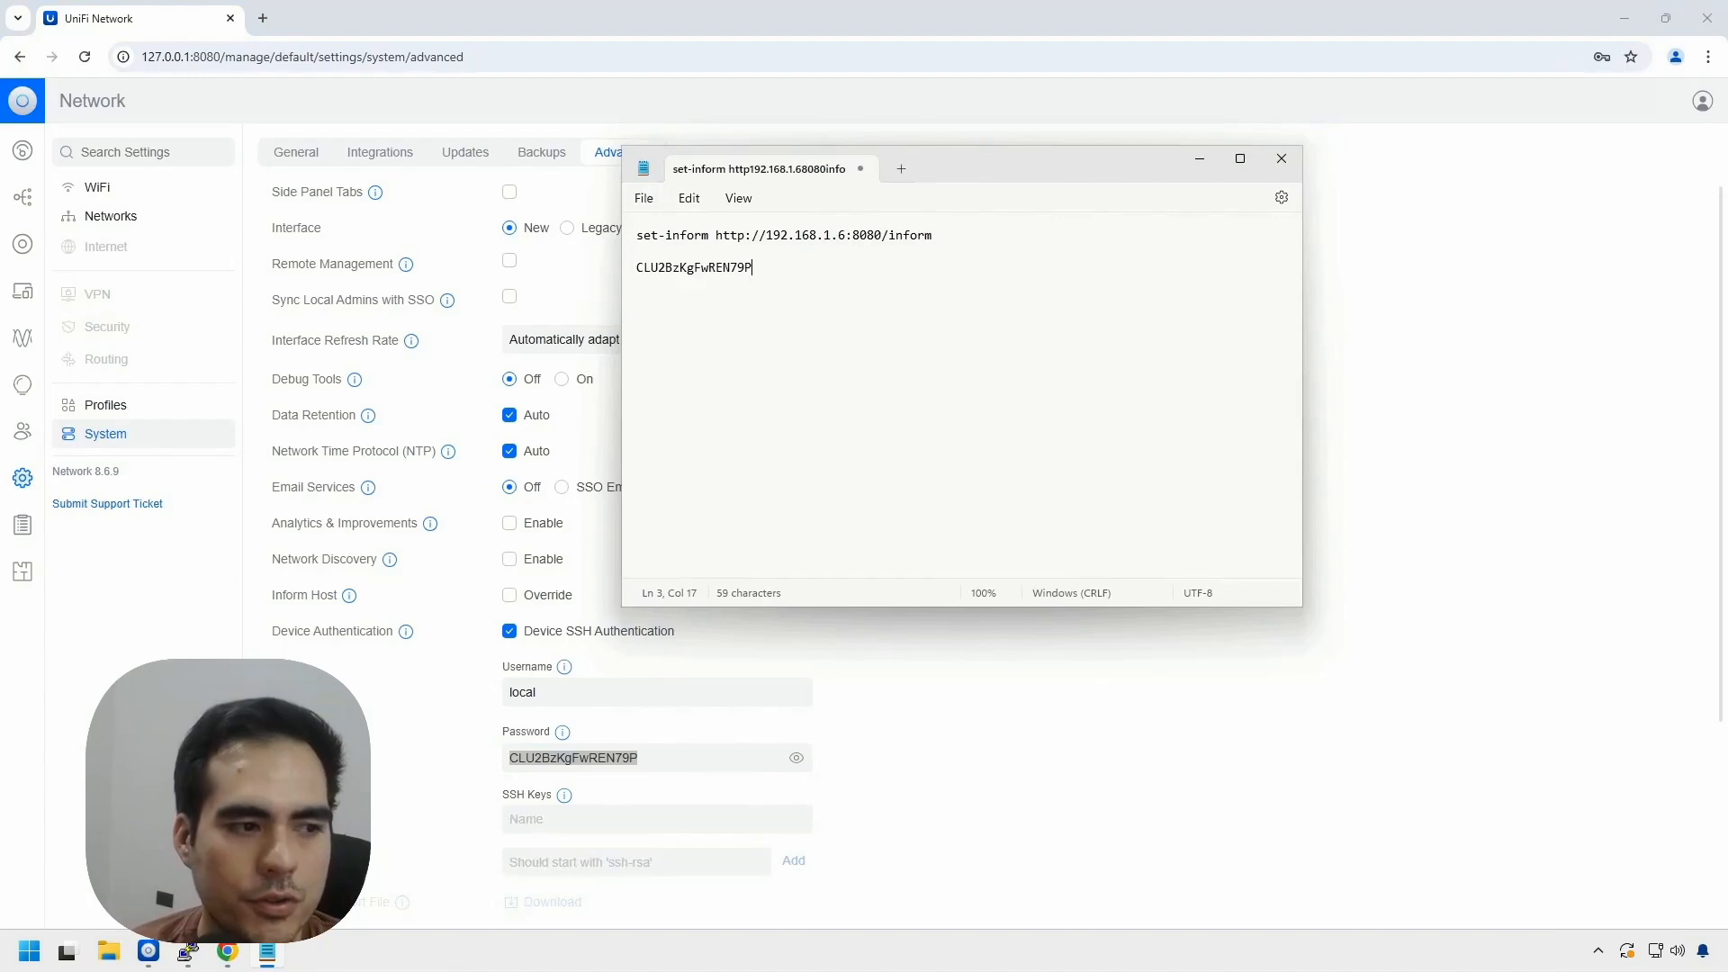
# - Return to the UniFi console and open the access point's details to look up its IP address
pyautogui.click(415, 741)
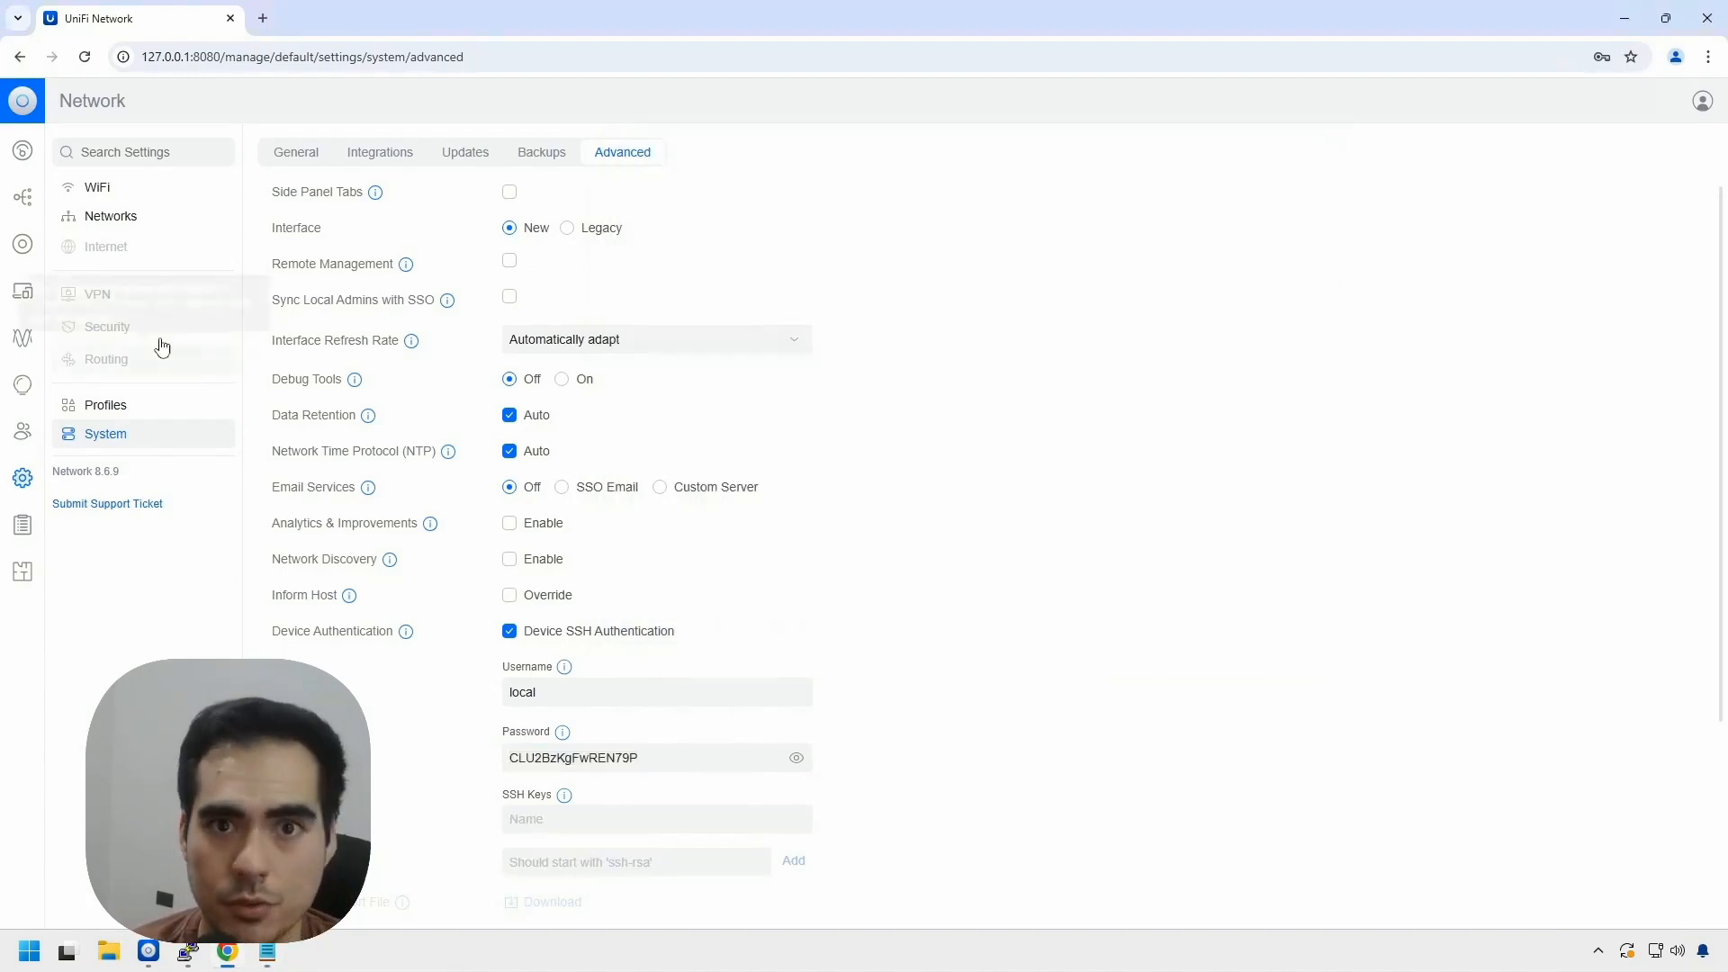
pyautogui.click(25, 244)
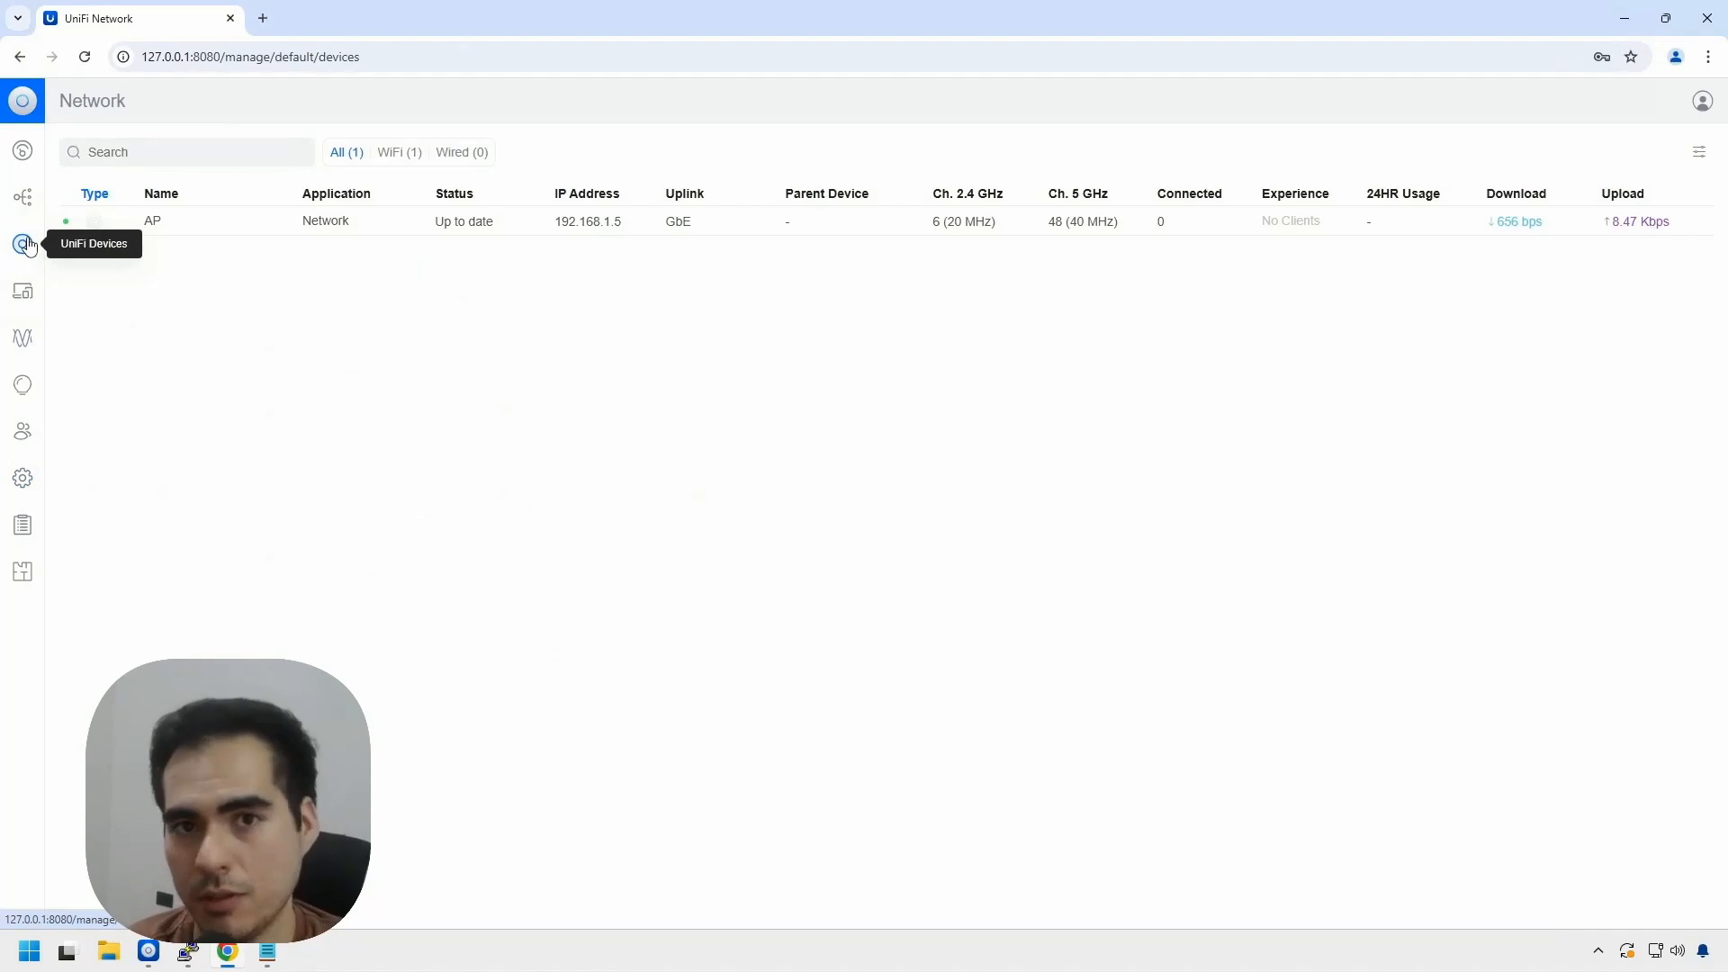
pyautogui.click(173, 224)
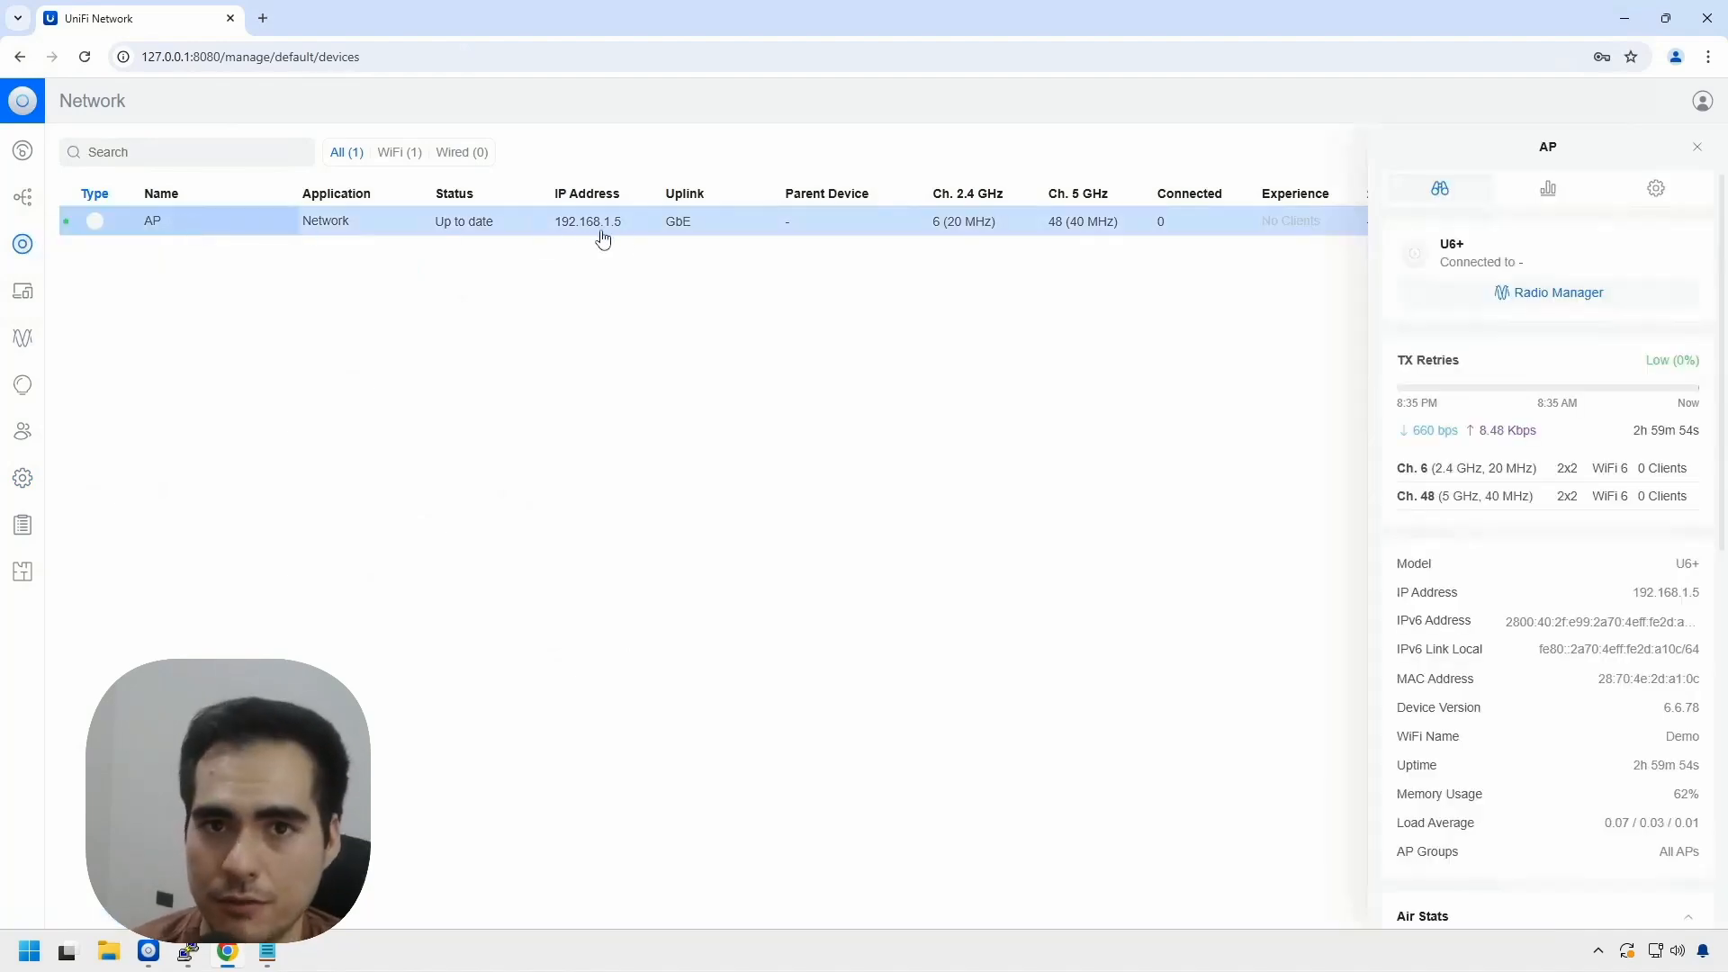
# - Switch to PuTTY, start an SSH session to the access point at 192.168.1.5, and accept its host key
pyautogui.click(191, 952)
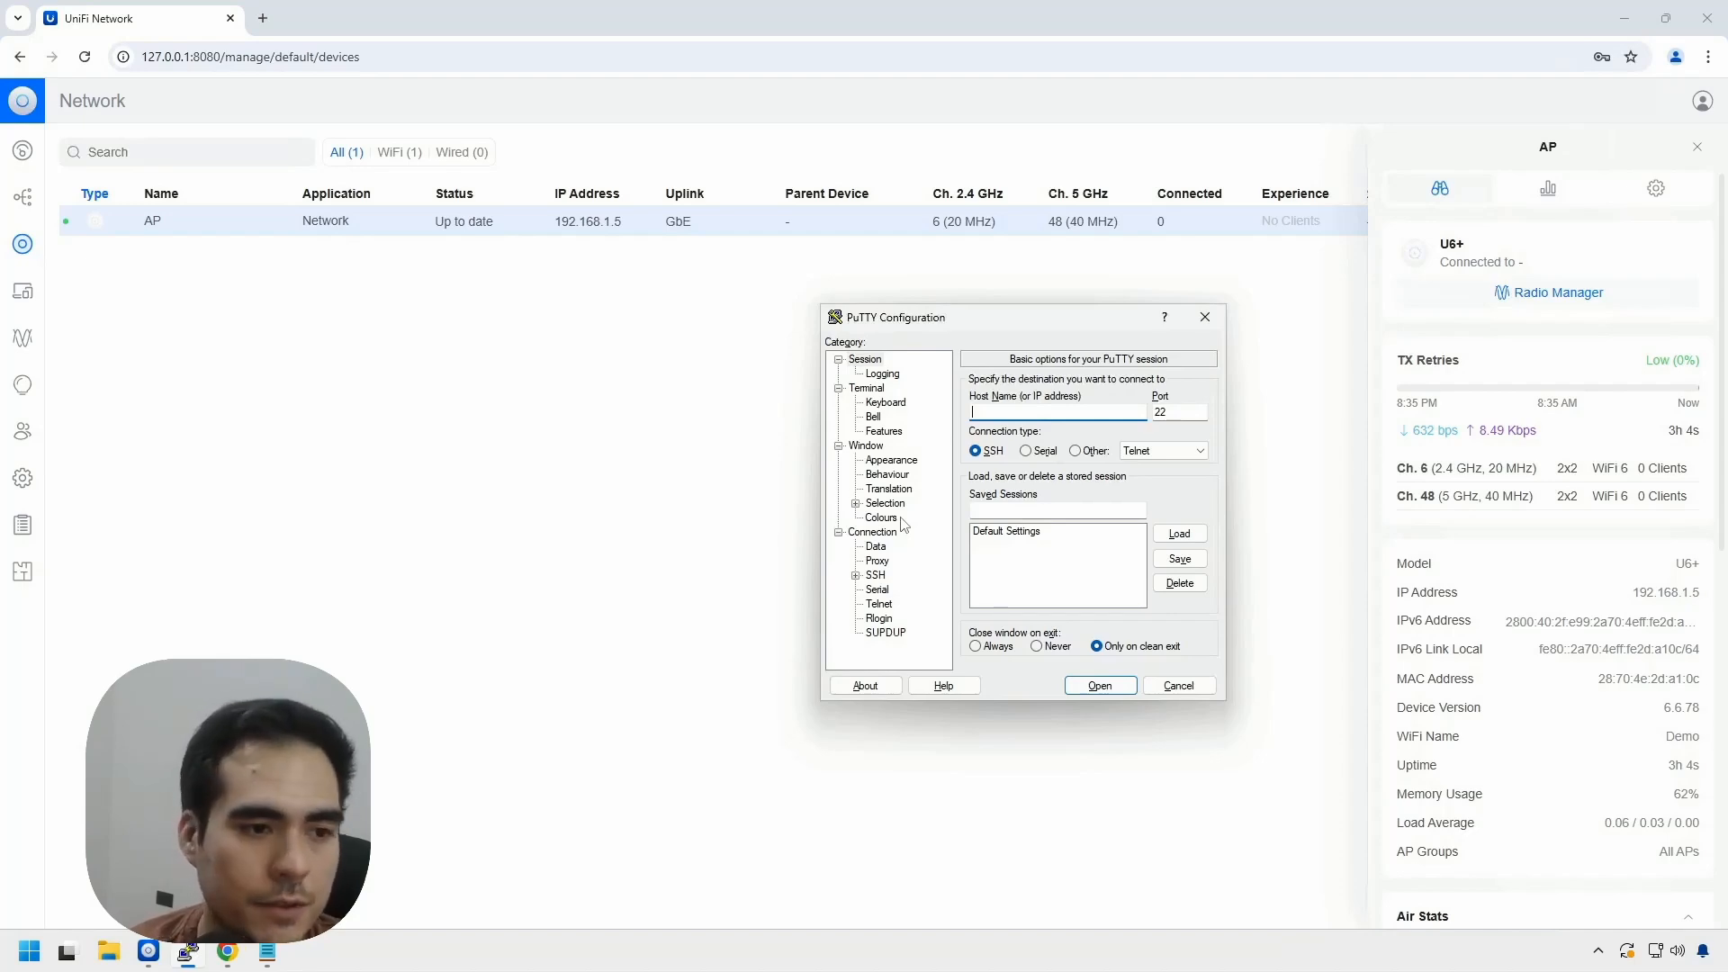
pyautogui.write('192')
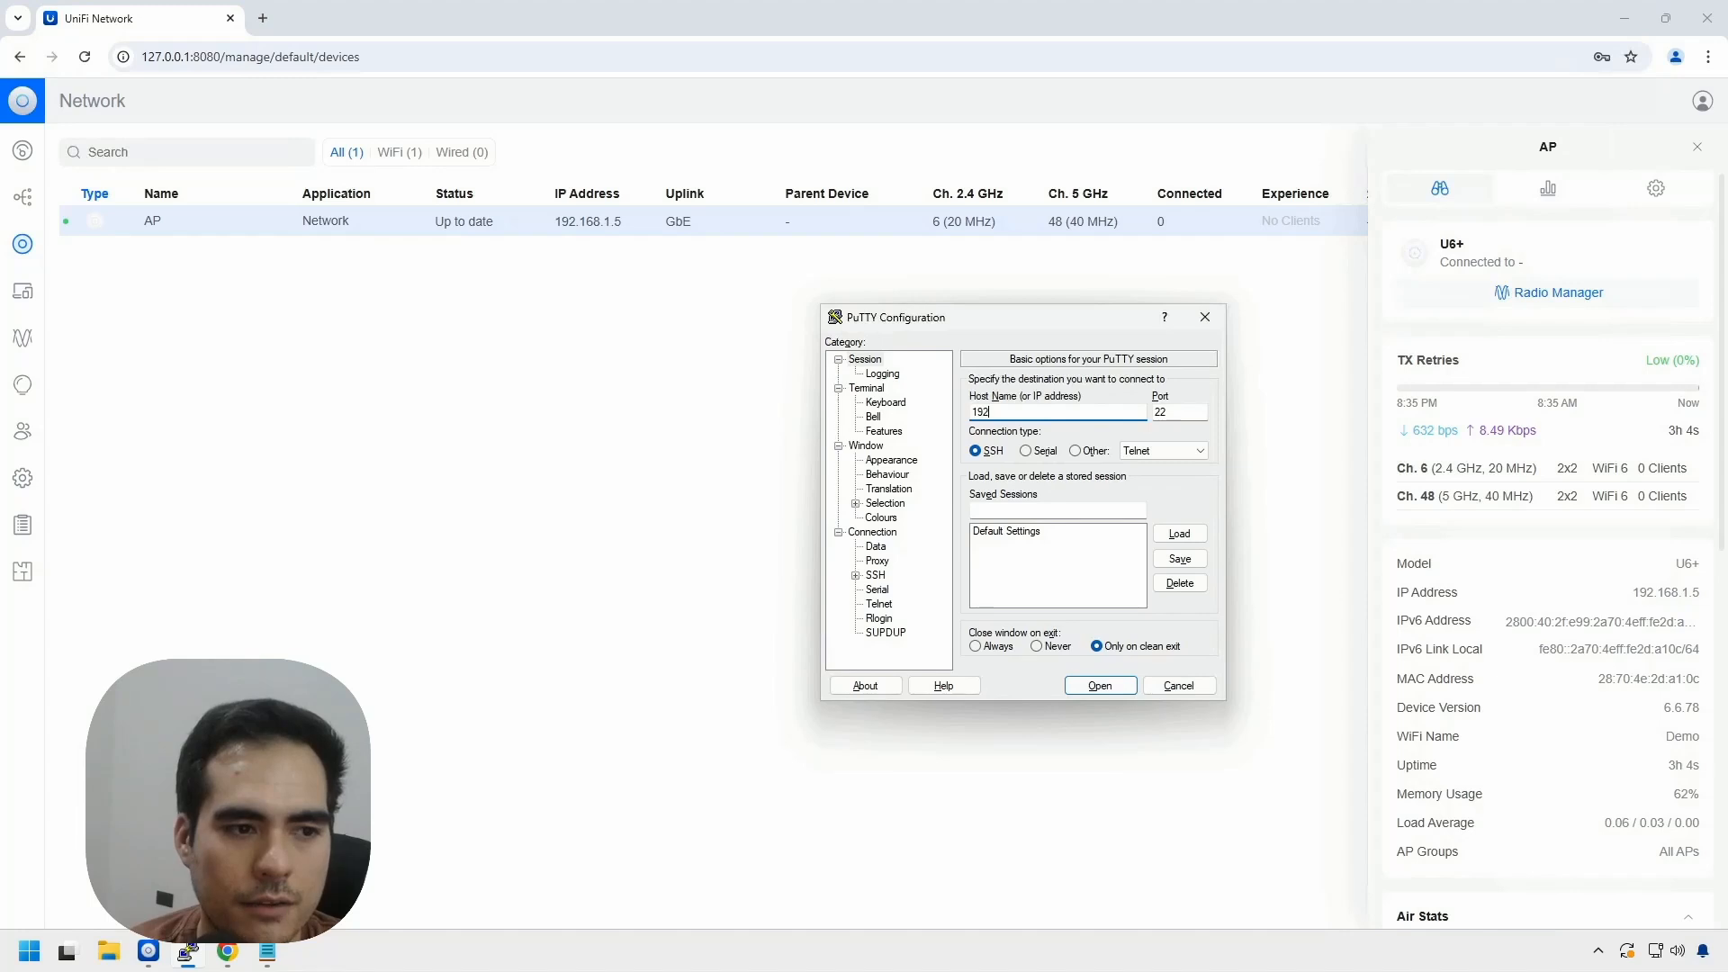
pyautogui.write('.167')
pyautogui.press('BackSpace')
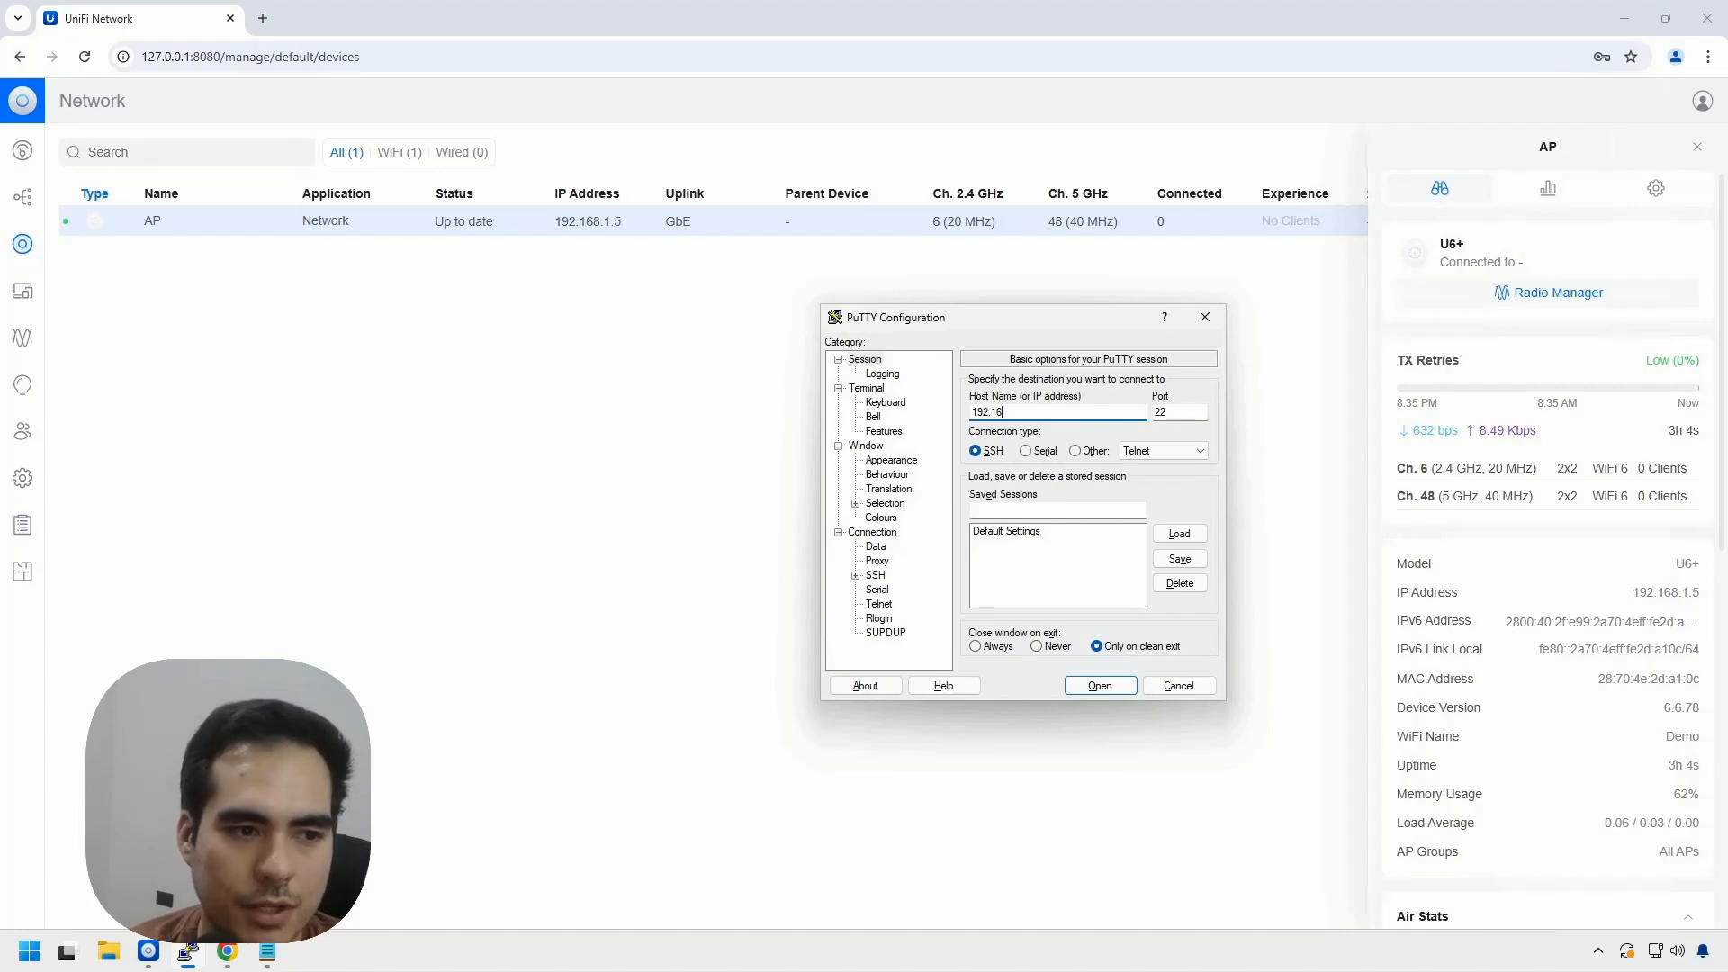
pyautogui.write('8.1.5')
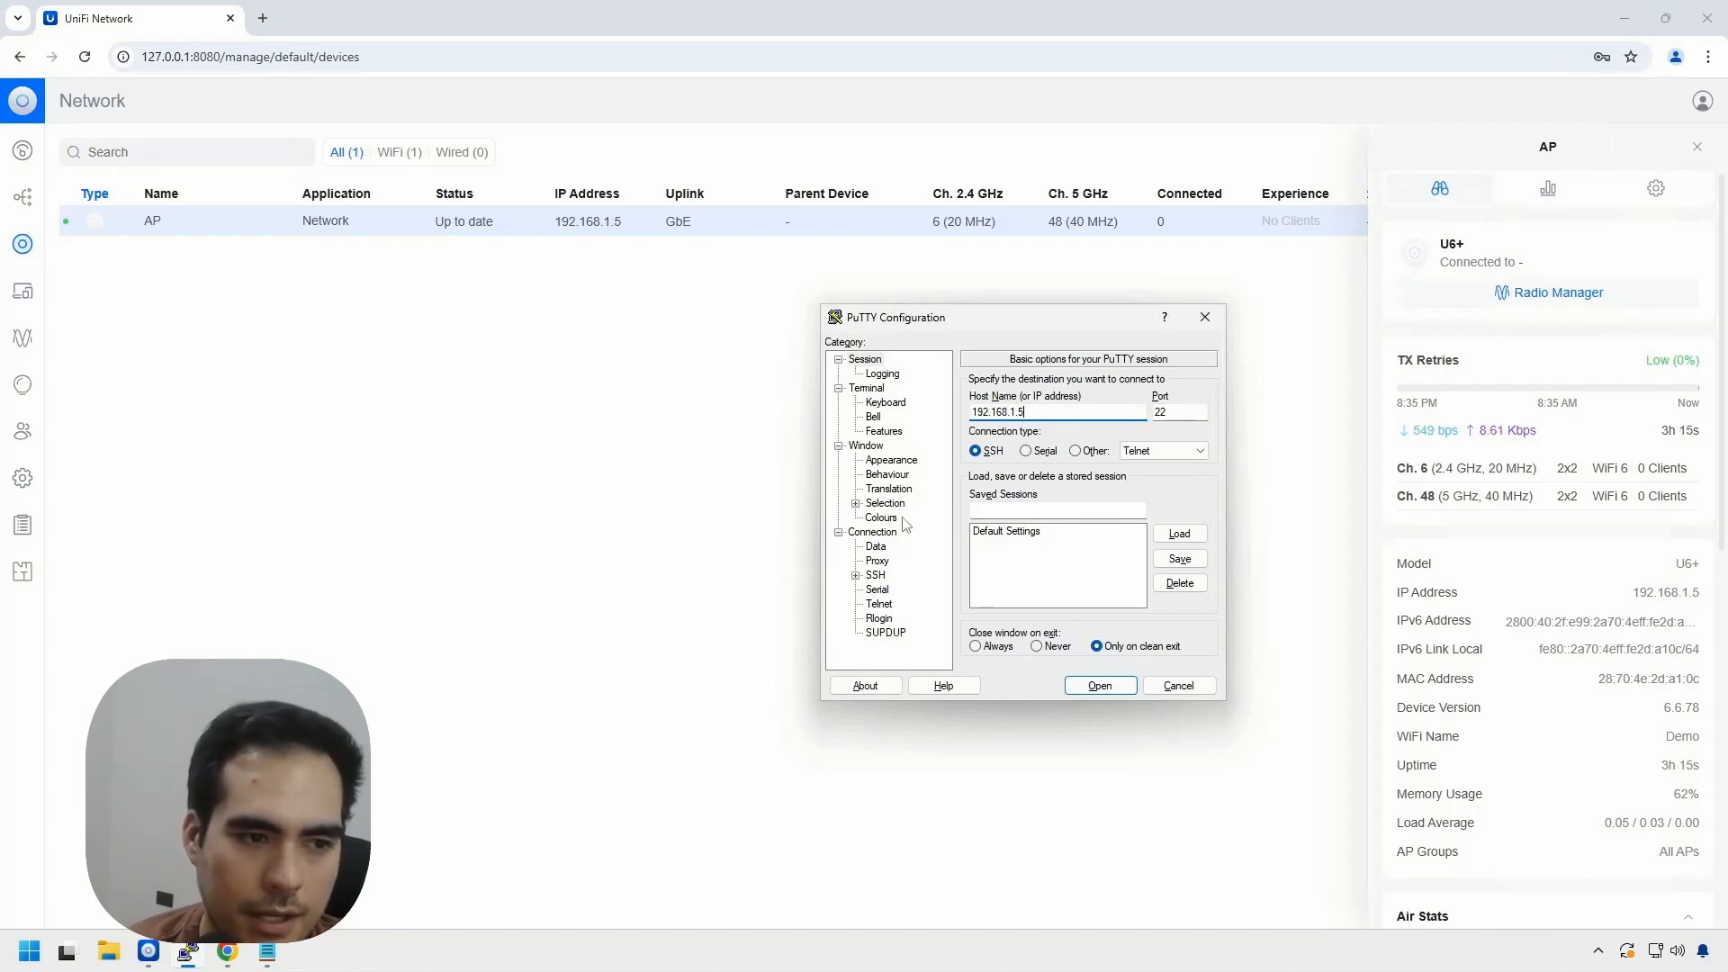
pyautogui.click(1100, 686)
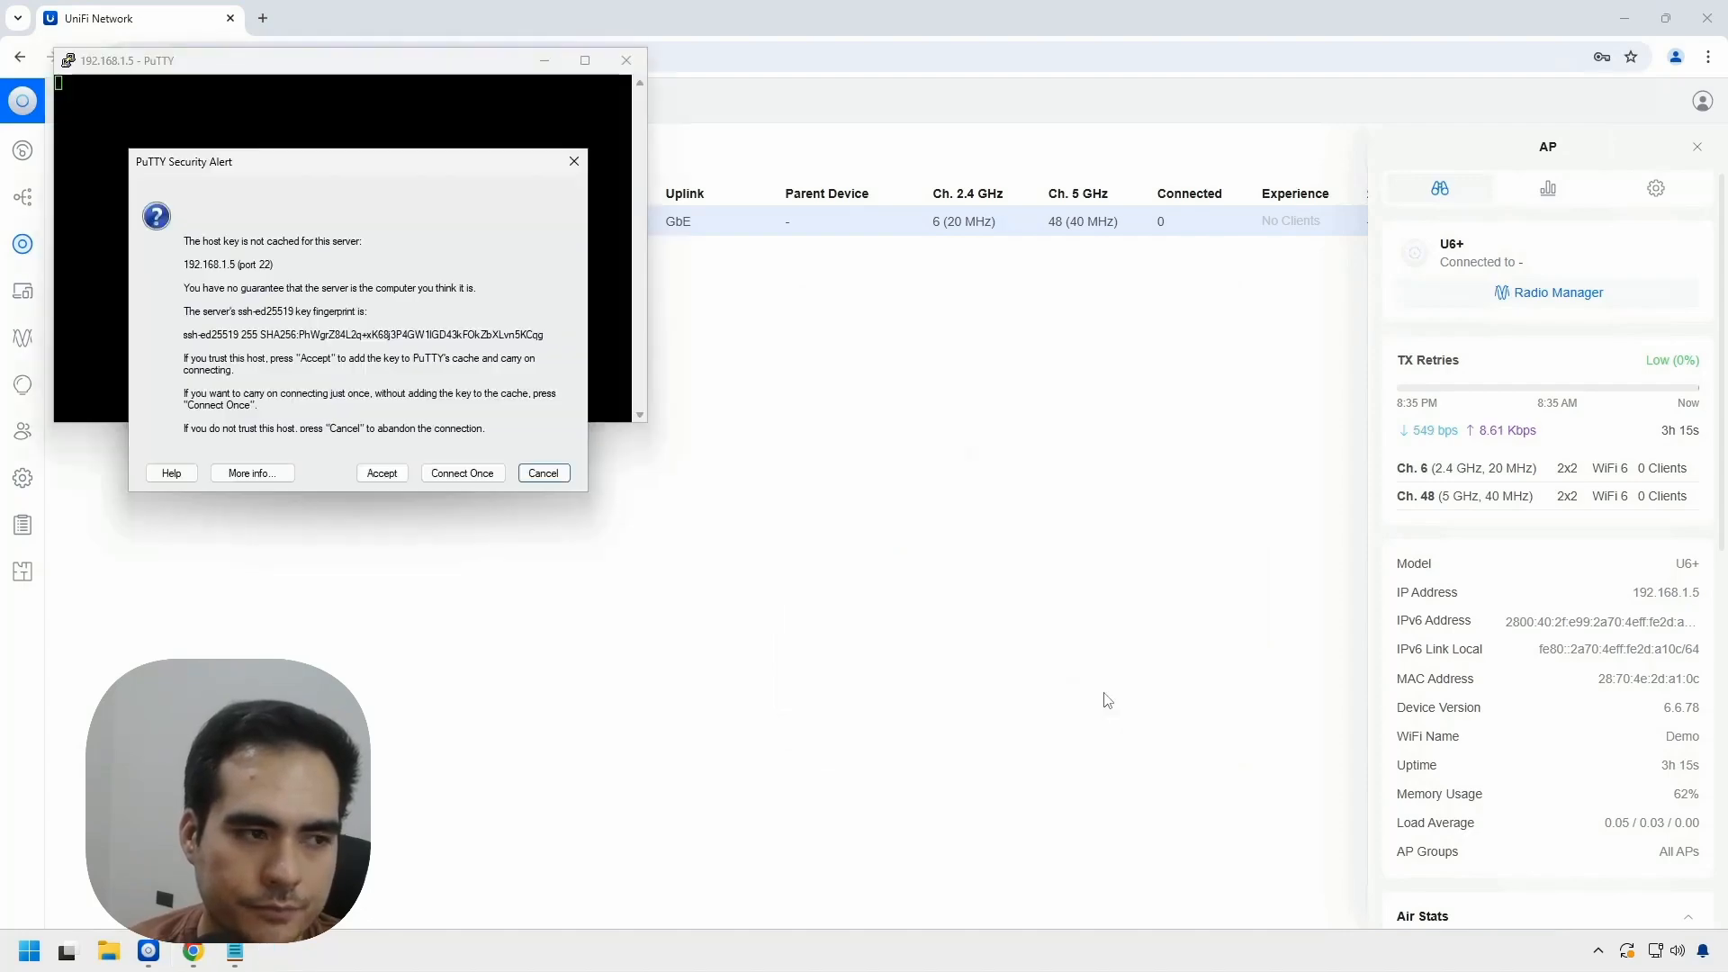
pyautogui.click(382, 476)
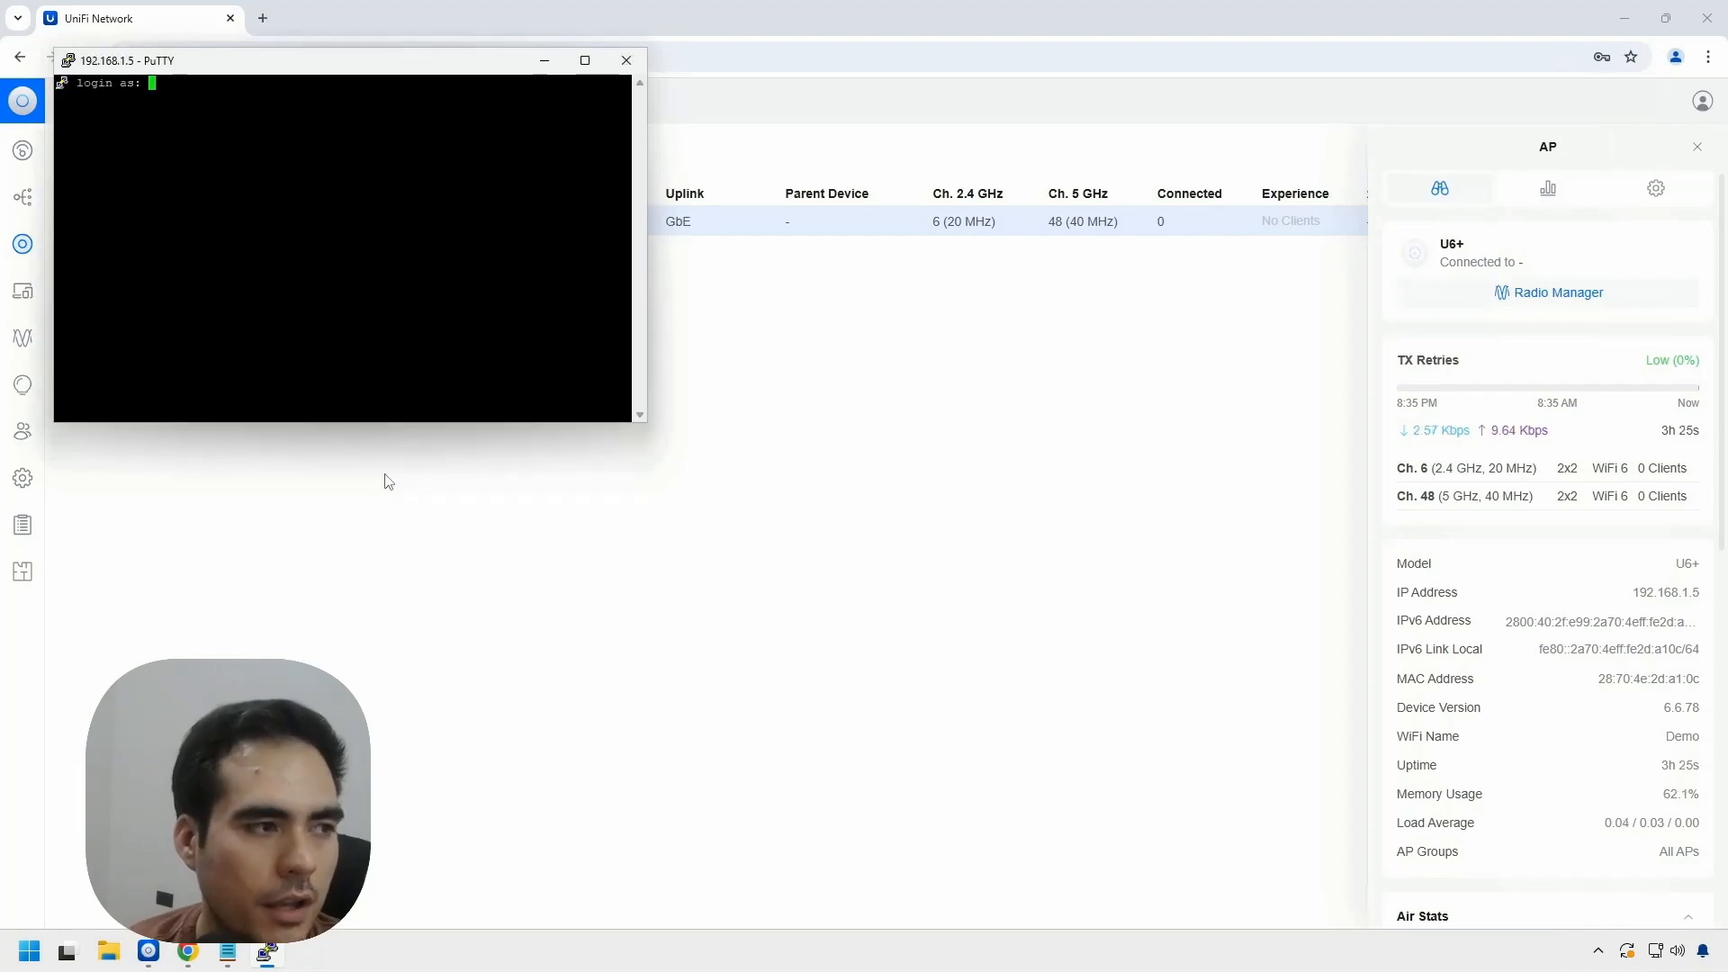
# - Log in to the access point's SSH session as local, using the device SSH password copied from the Notepad note
pyautogui.write('local')
pyautogui.press('Return')
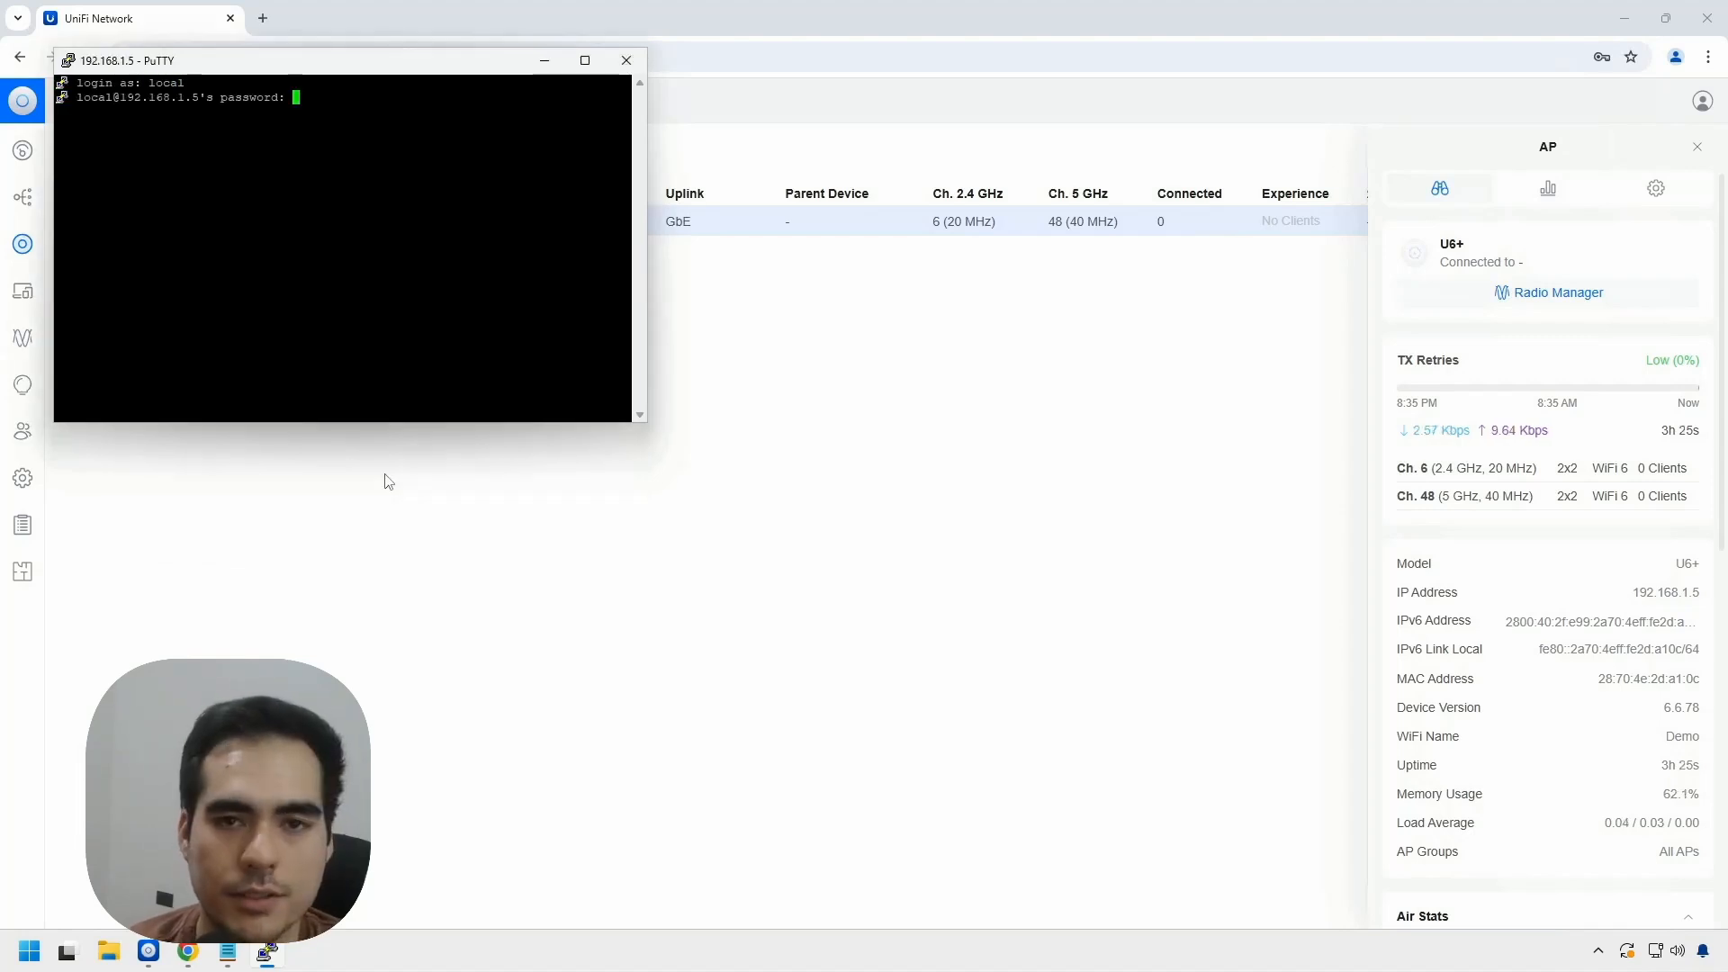
pyautogui.click(228, 954)
pyautogui.doubleClick(640, 268)
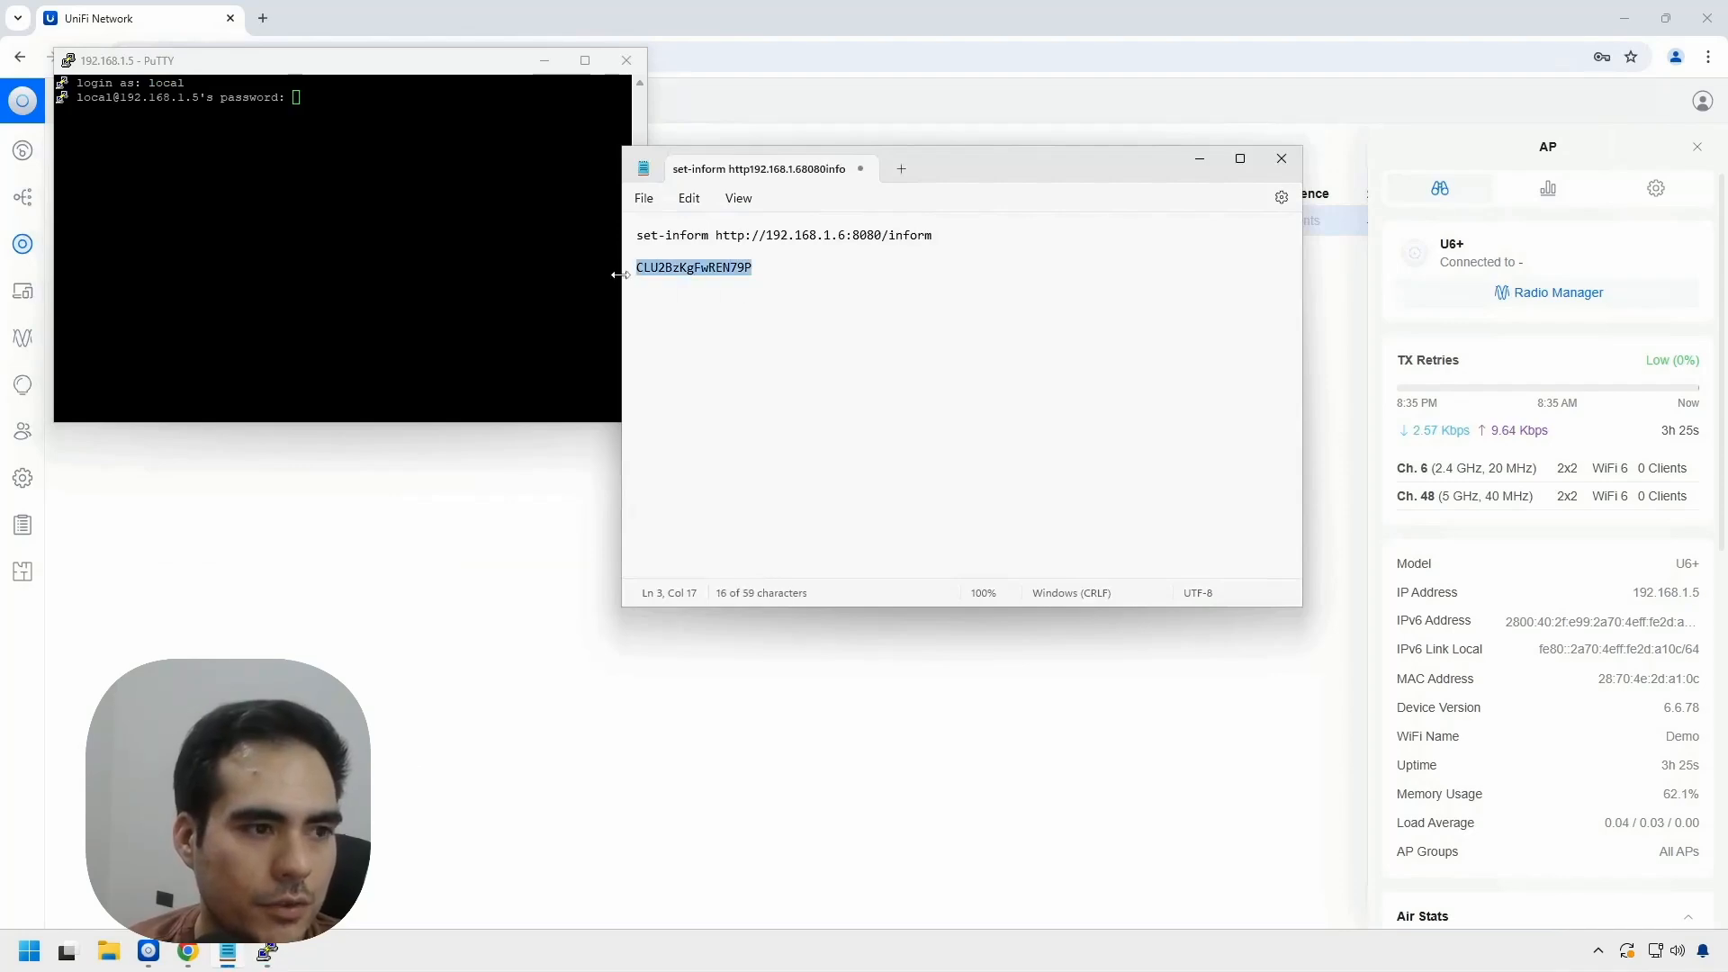
pyautogui.rightClick(694, 269)
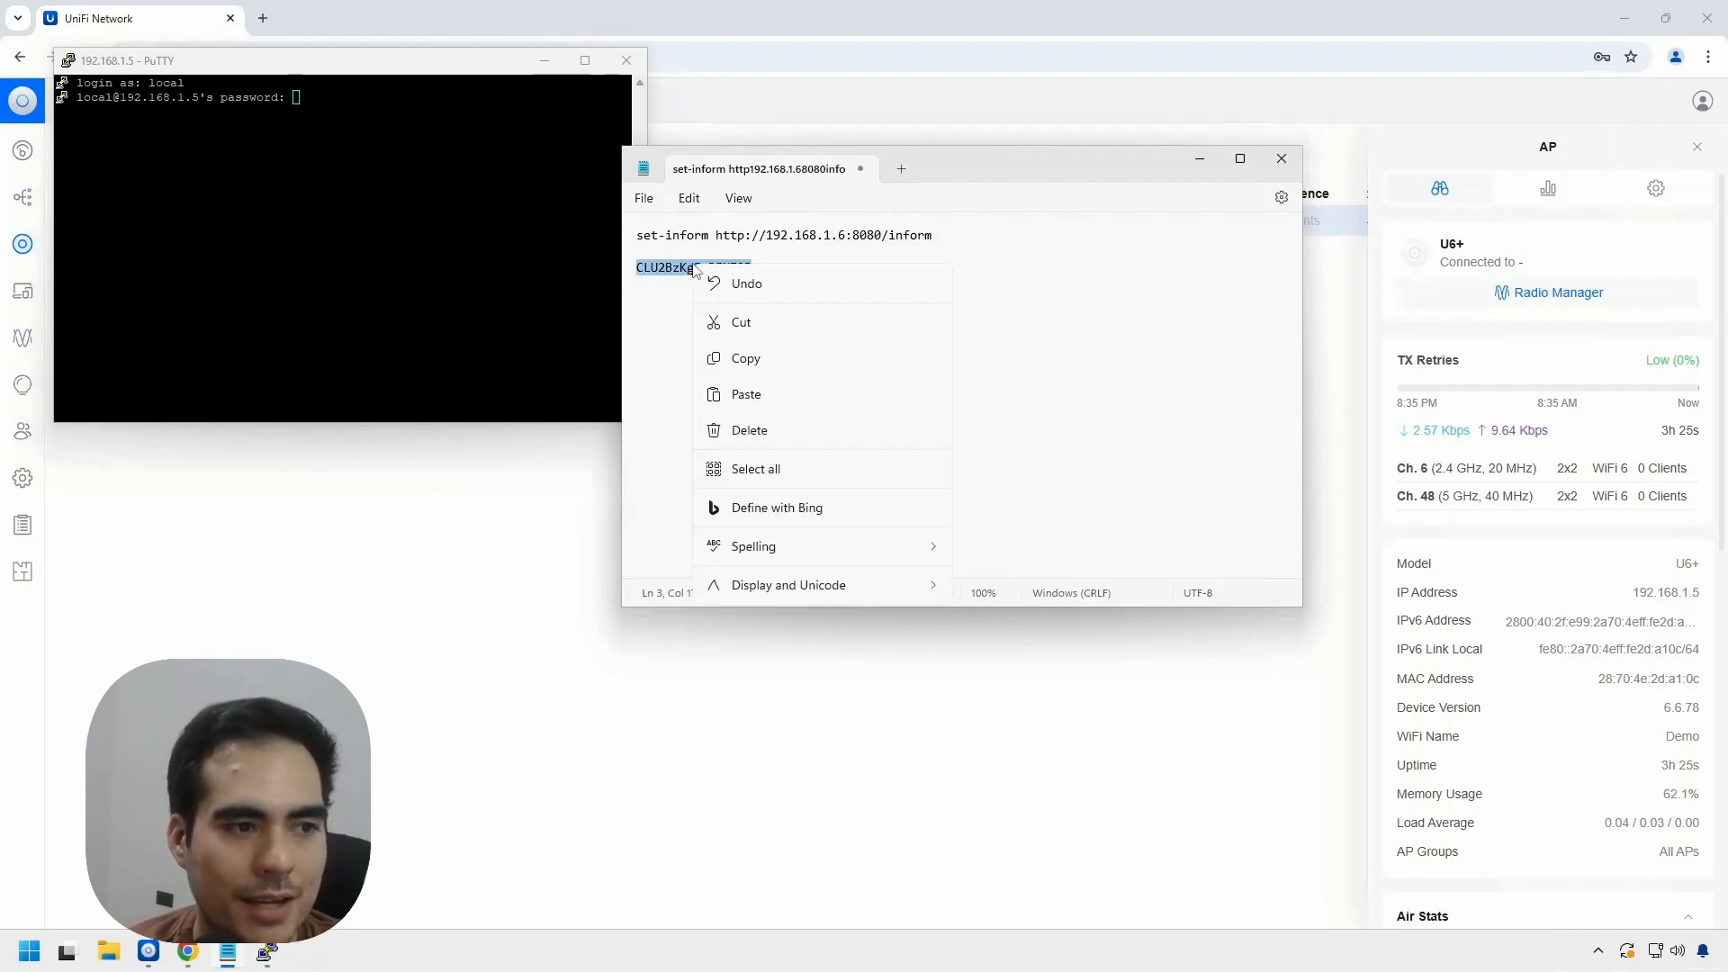
pyautogui.click(752, 359)
pyautogui.click(378, 193)
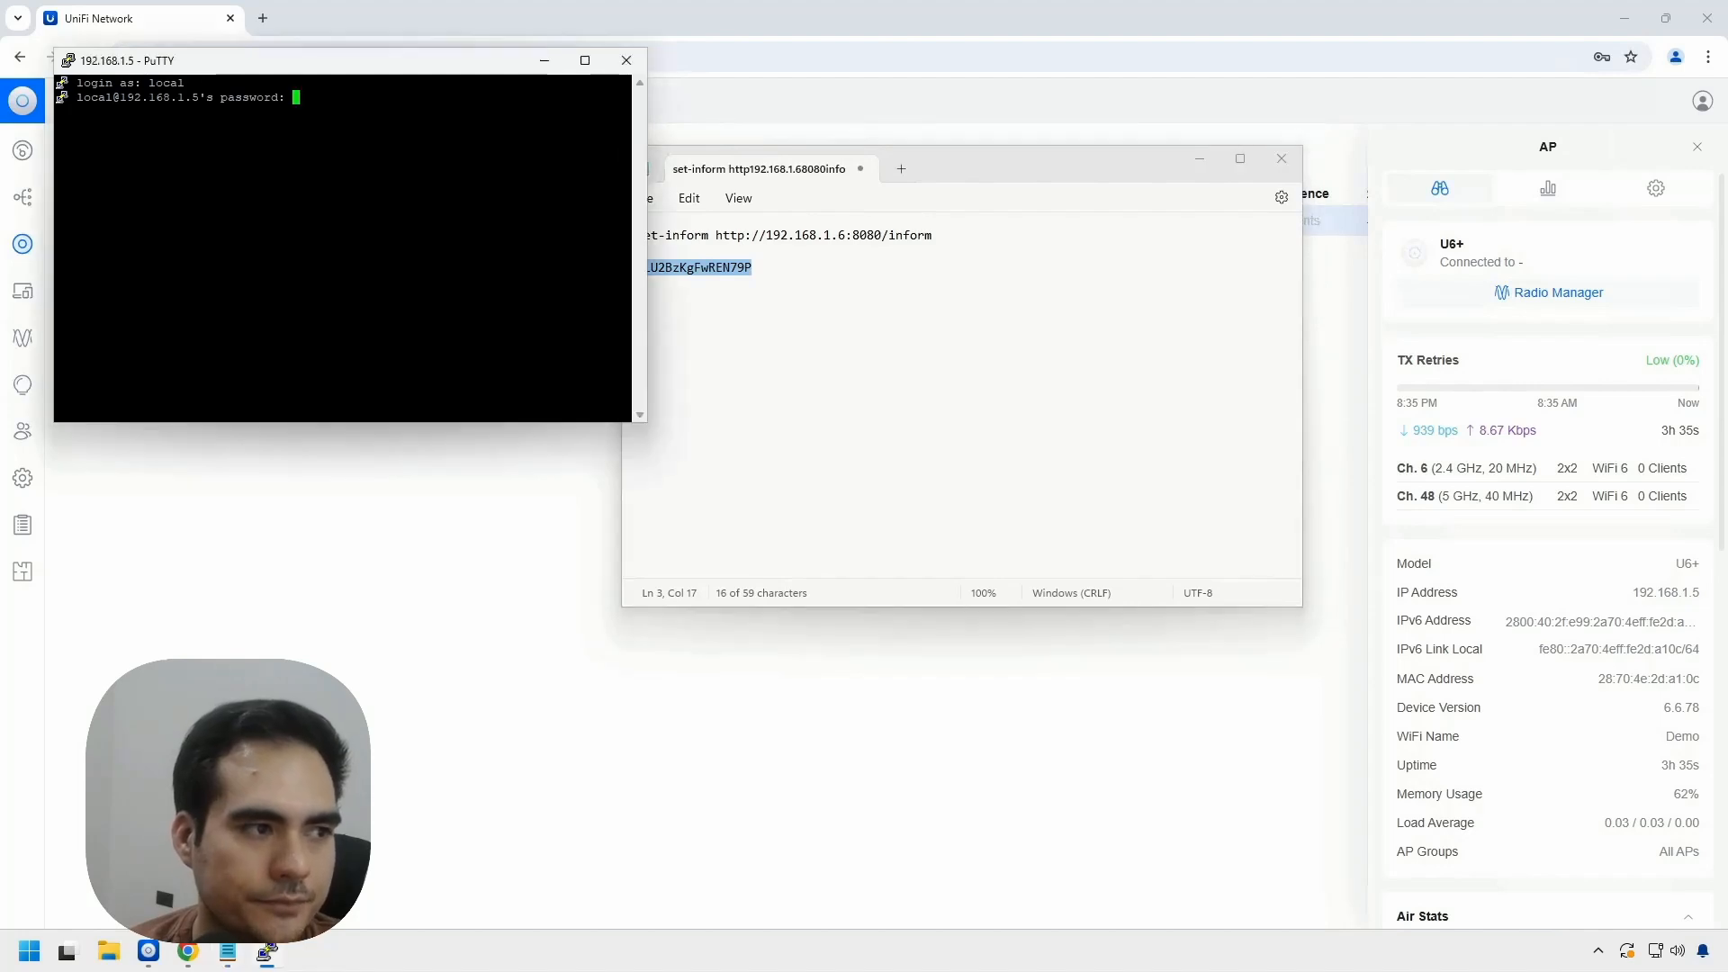
pyautogui.press('Return')
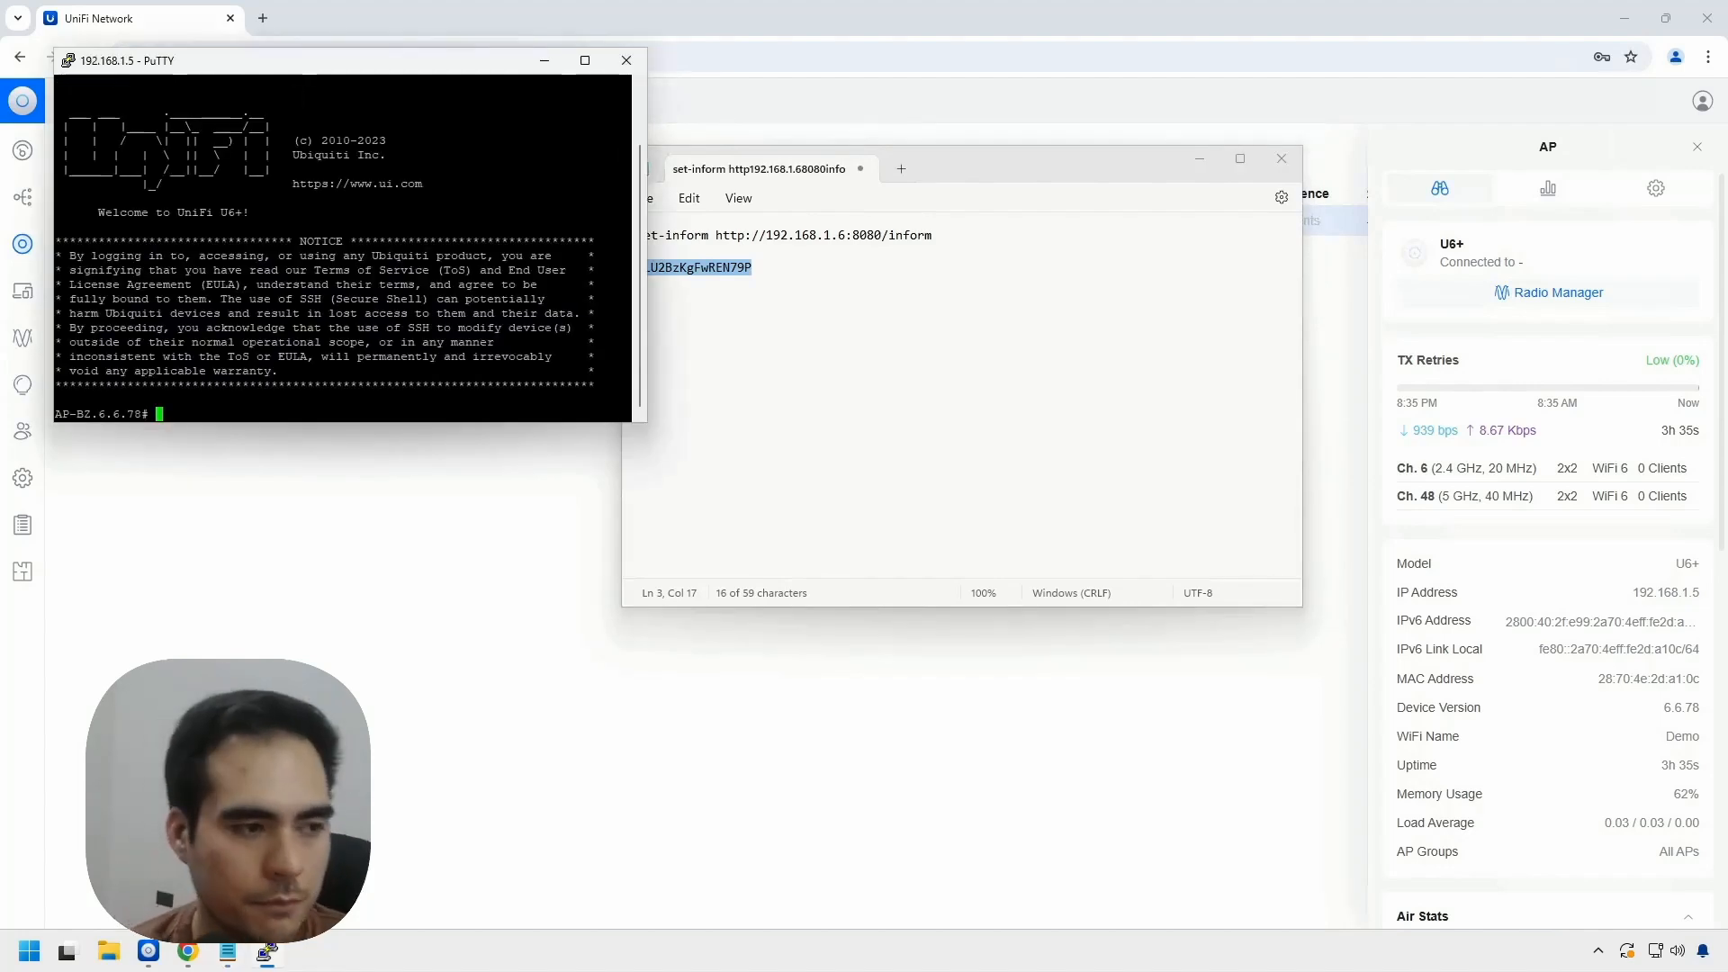
pyautogui.click(818, 236)
pyautogui.moveTo(933, 236); pyautogui.dragTo(636, 243)
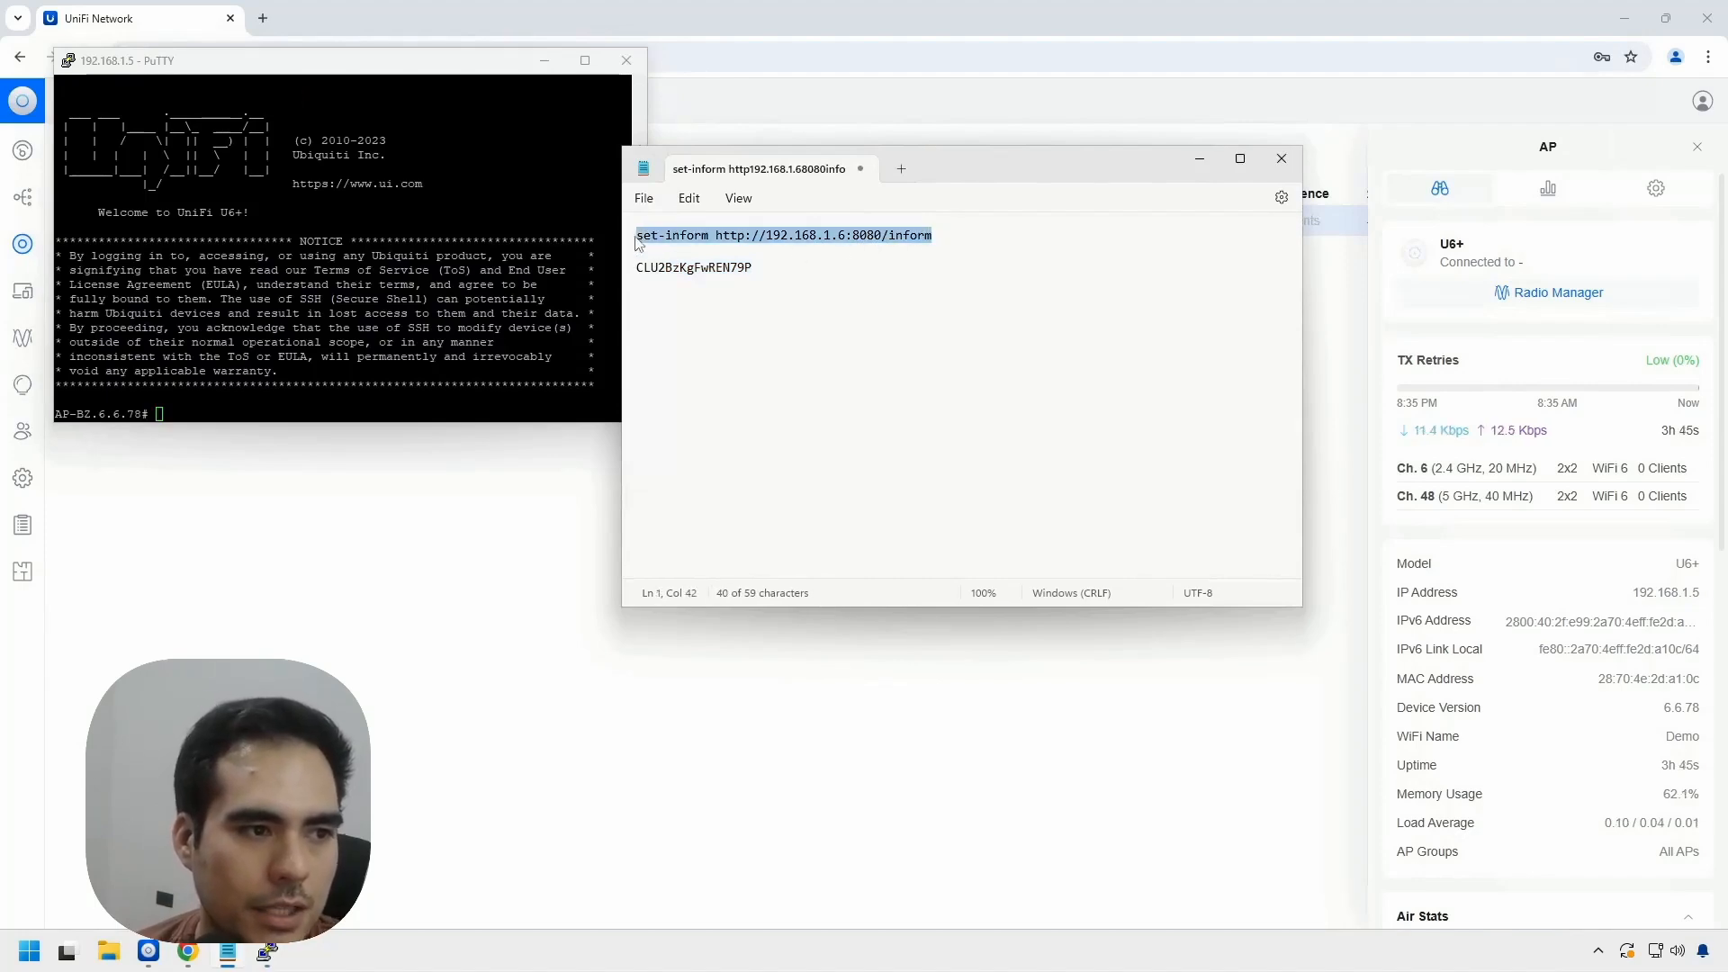
pyautogui.rightClick(746, 242)
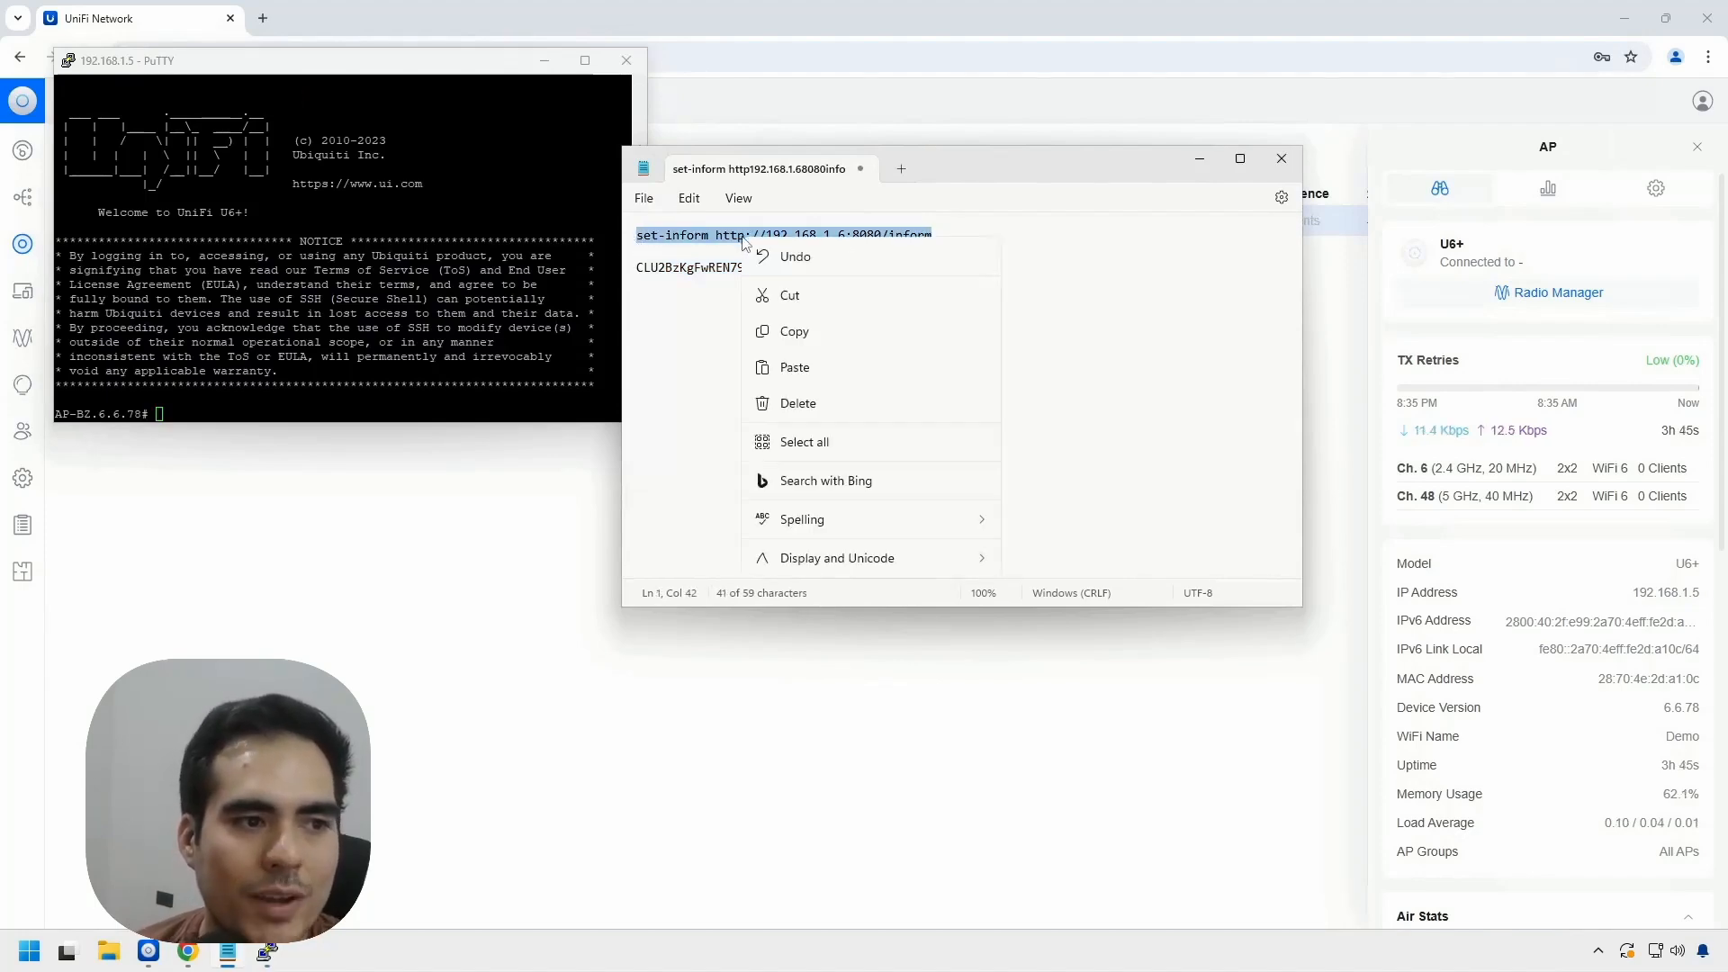
pyautogui.click(797, 331)
pyautogui.click(753, 267)
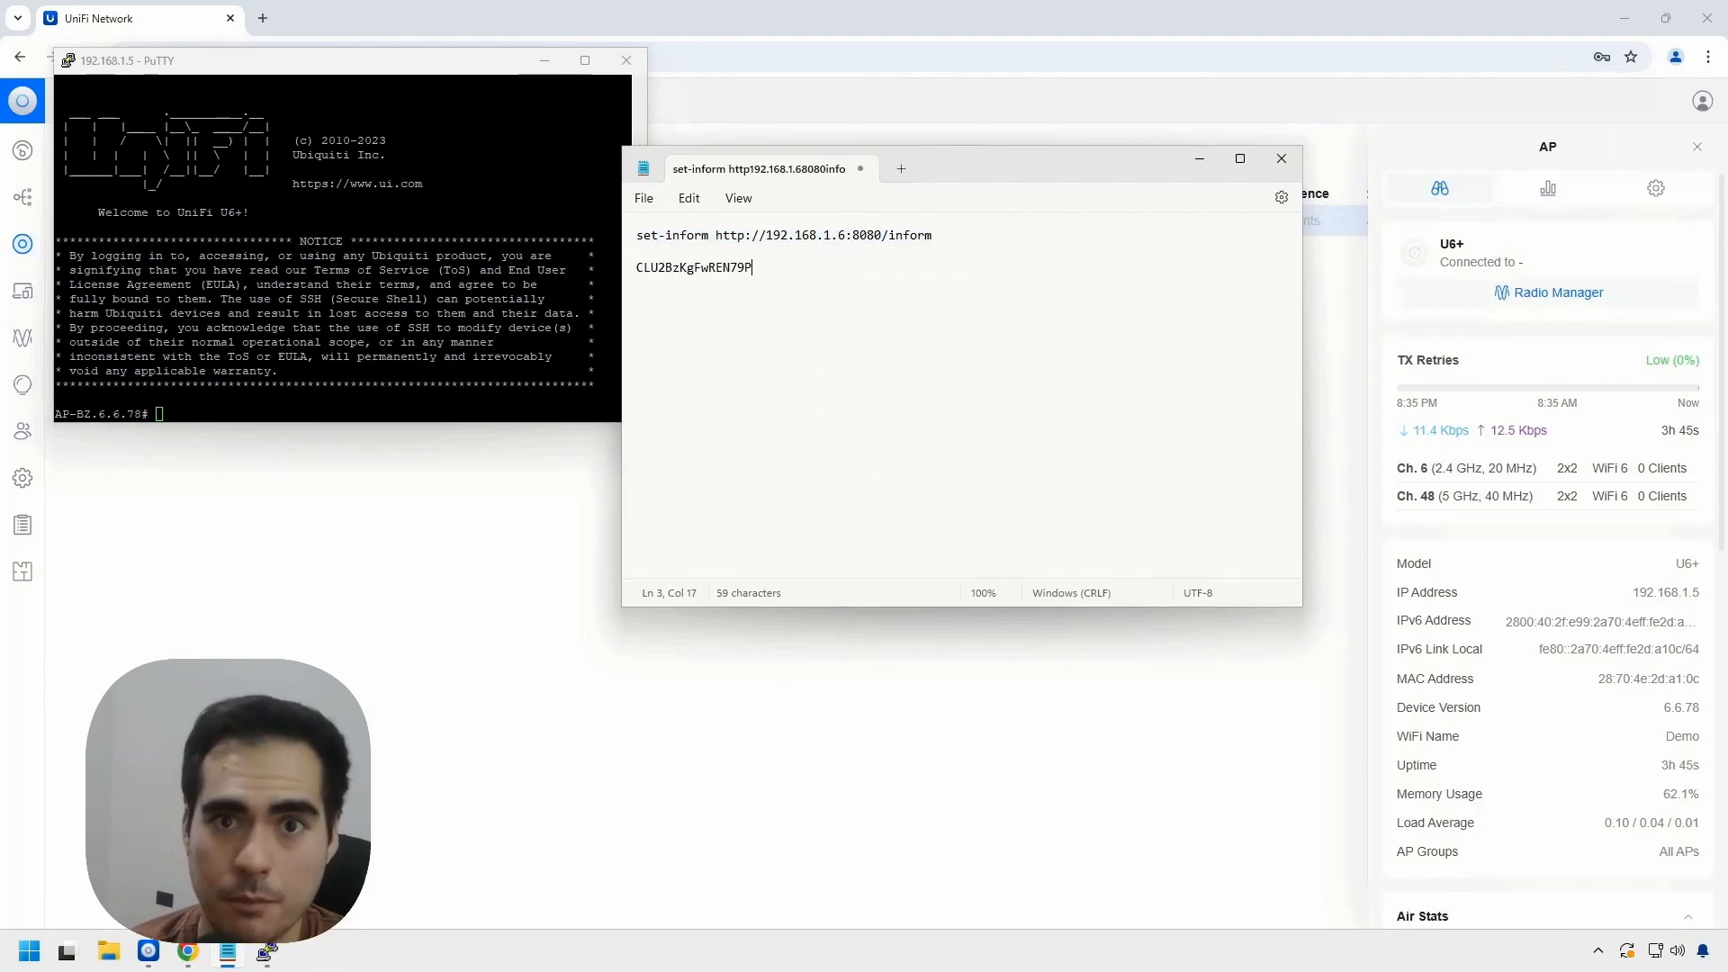
pyautogui.click(271, 410)
pyautogui.rightClick(270, 410)
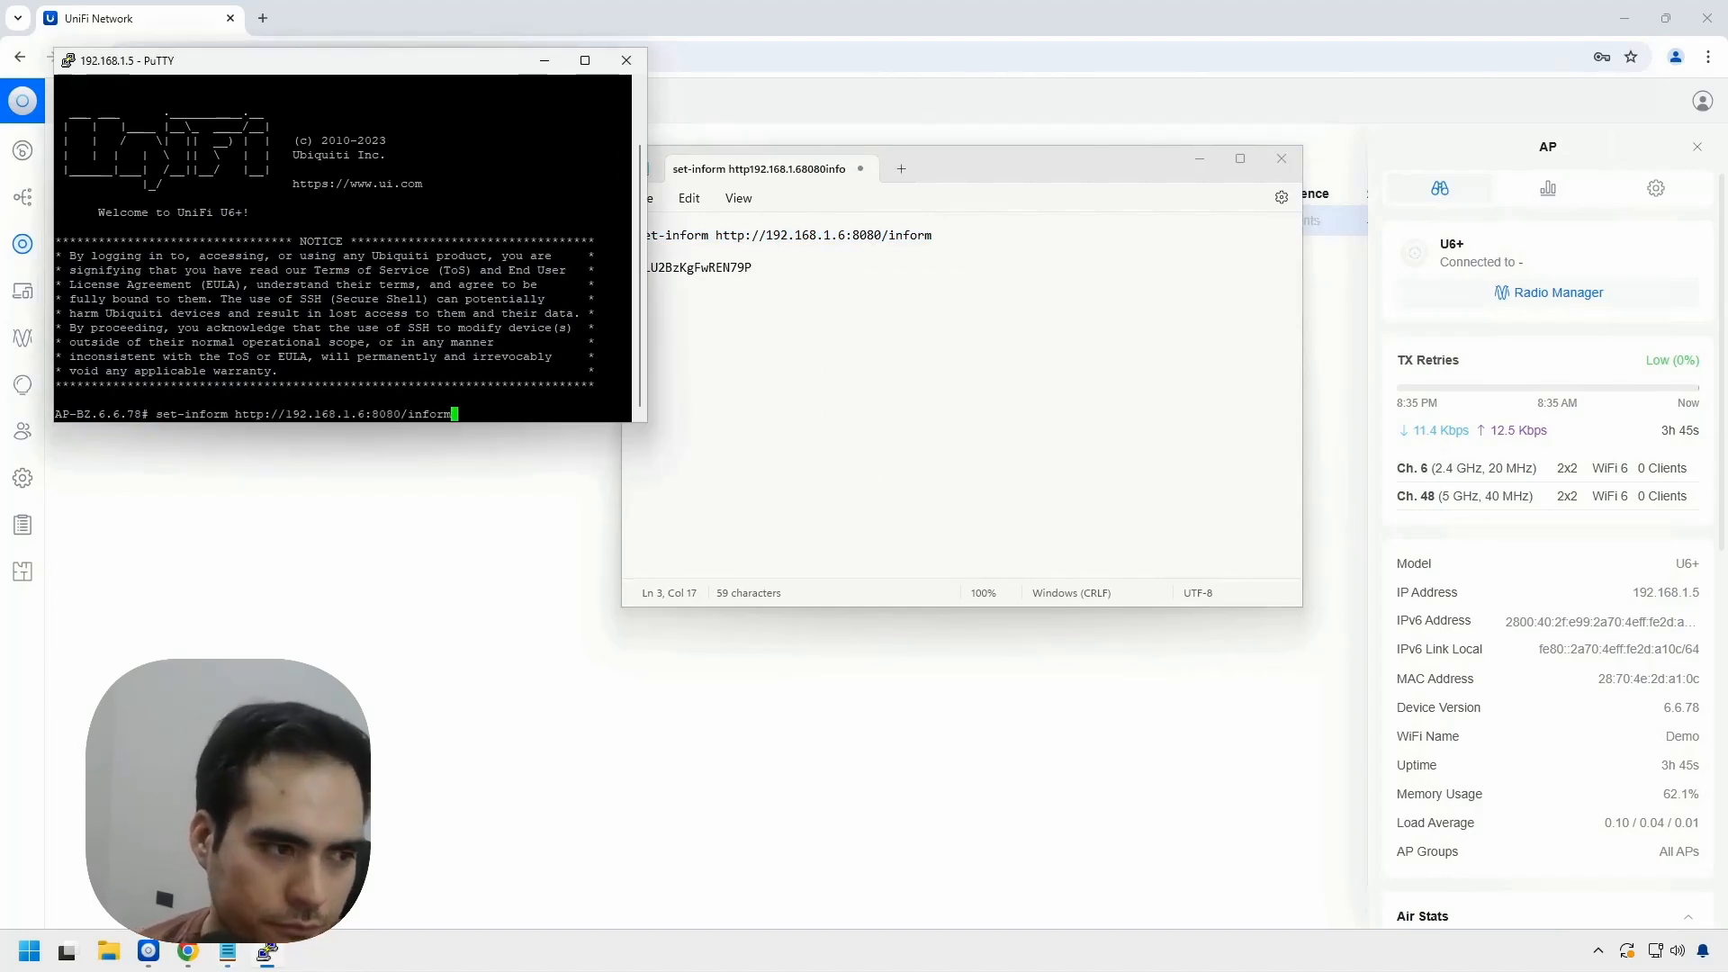
pyautogui.press('Return')
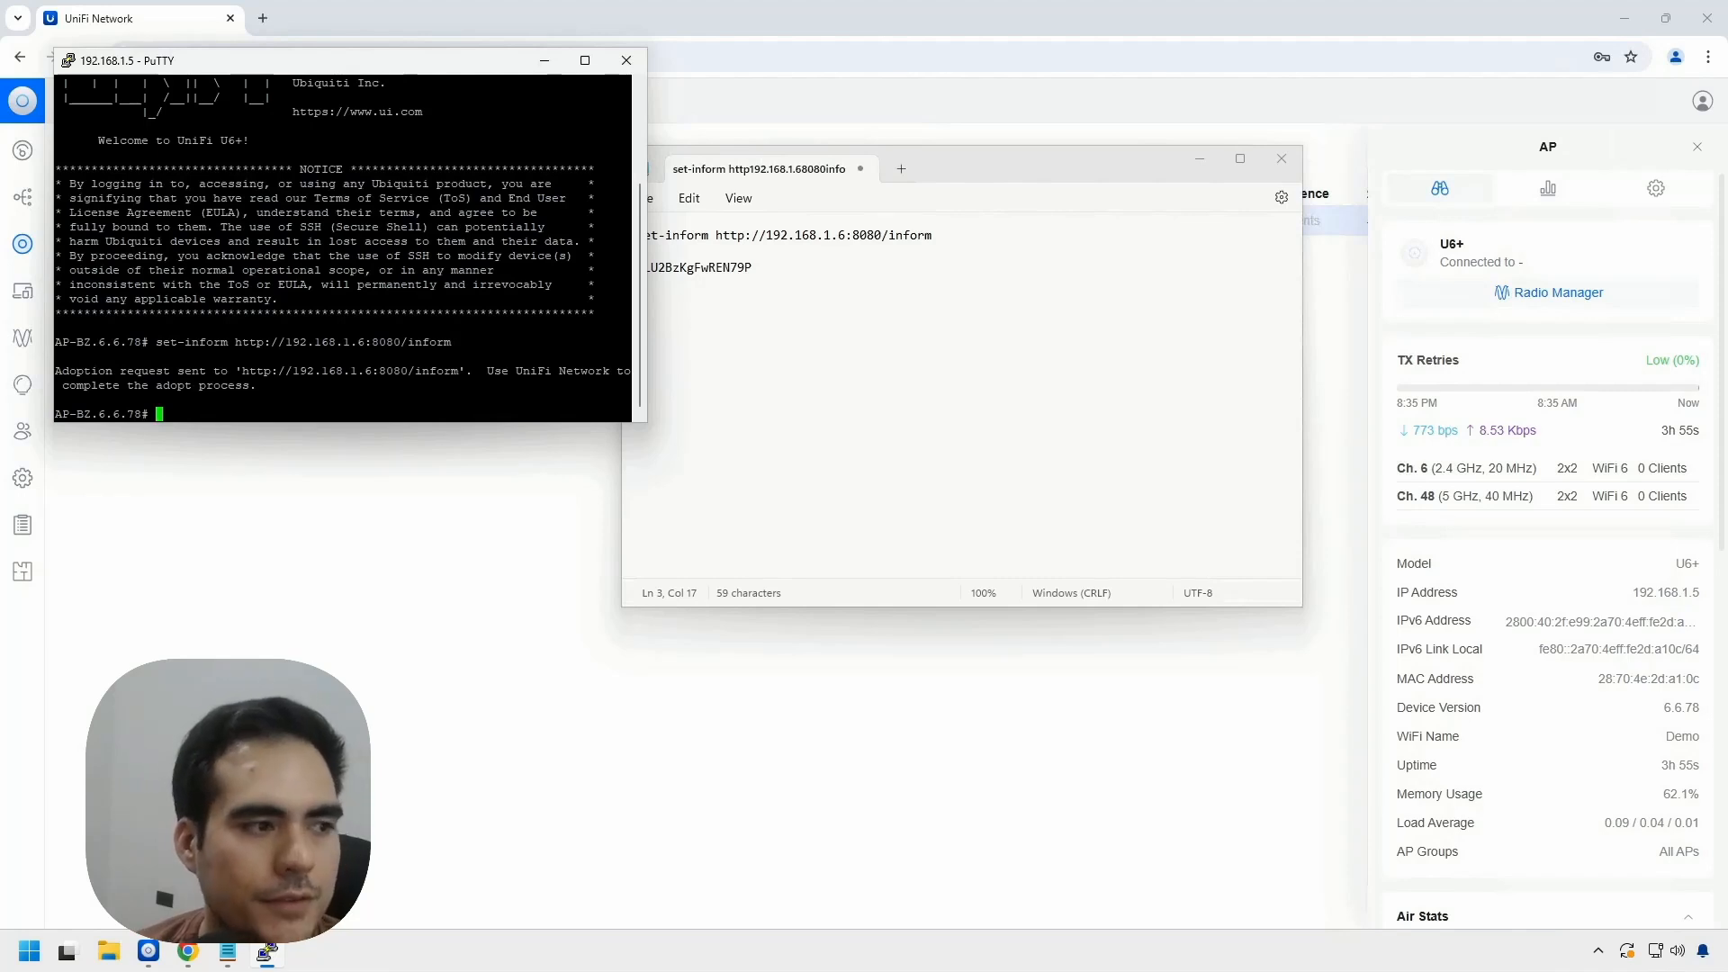
# - Minimize PuTTY and Notepad, then check the access point's status and details in the UniFi device list and close its details
pyautogui.click(545, 61)
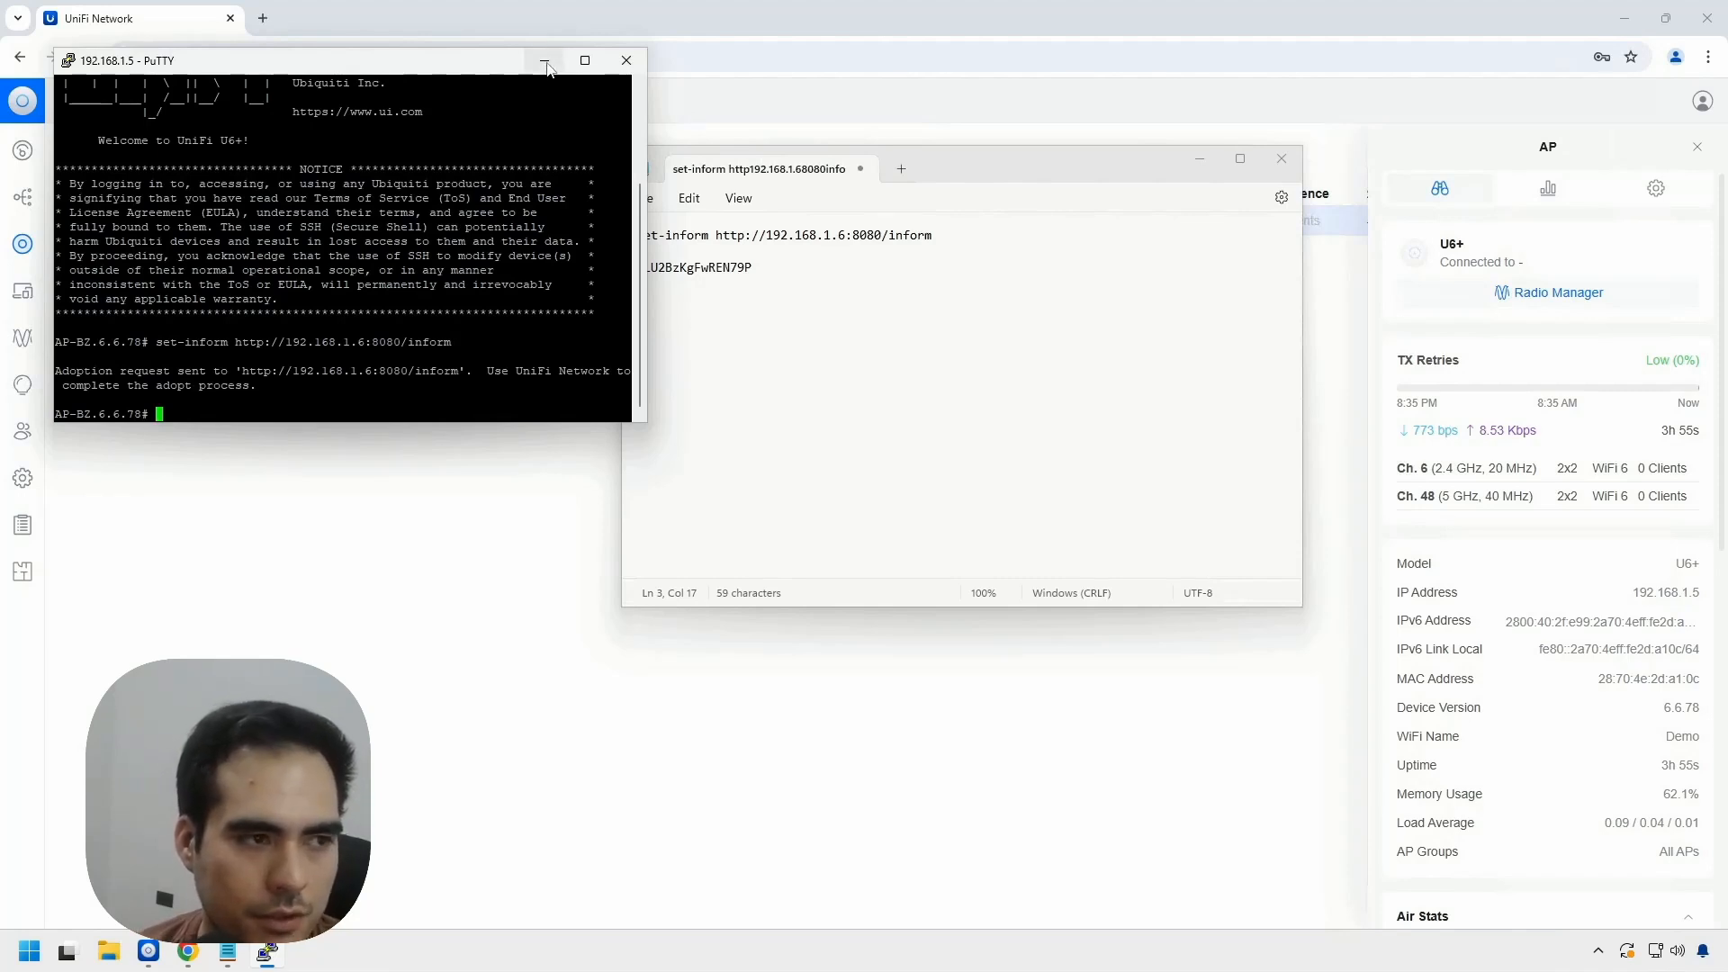
pyautogui.click(1200, 159)
pyautogui.click(1696, 147)
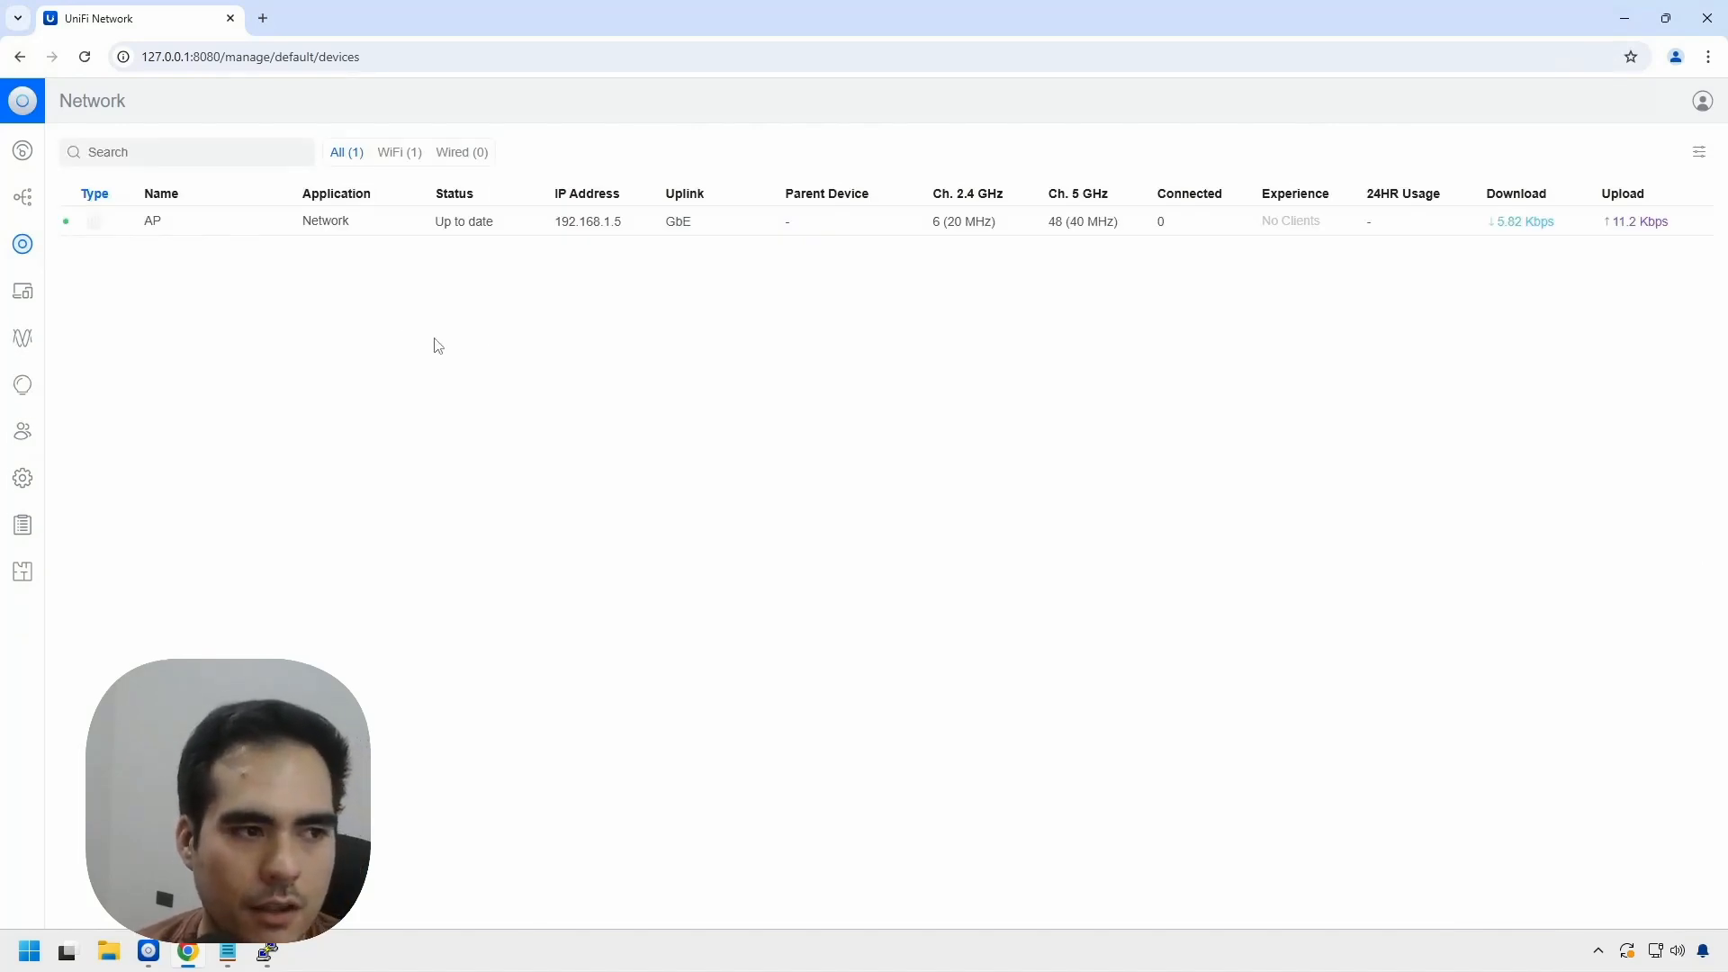
pyautogui.click(268, 227)
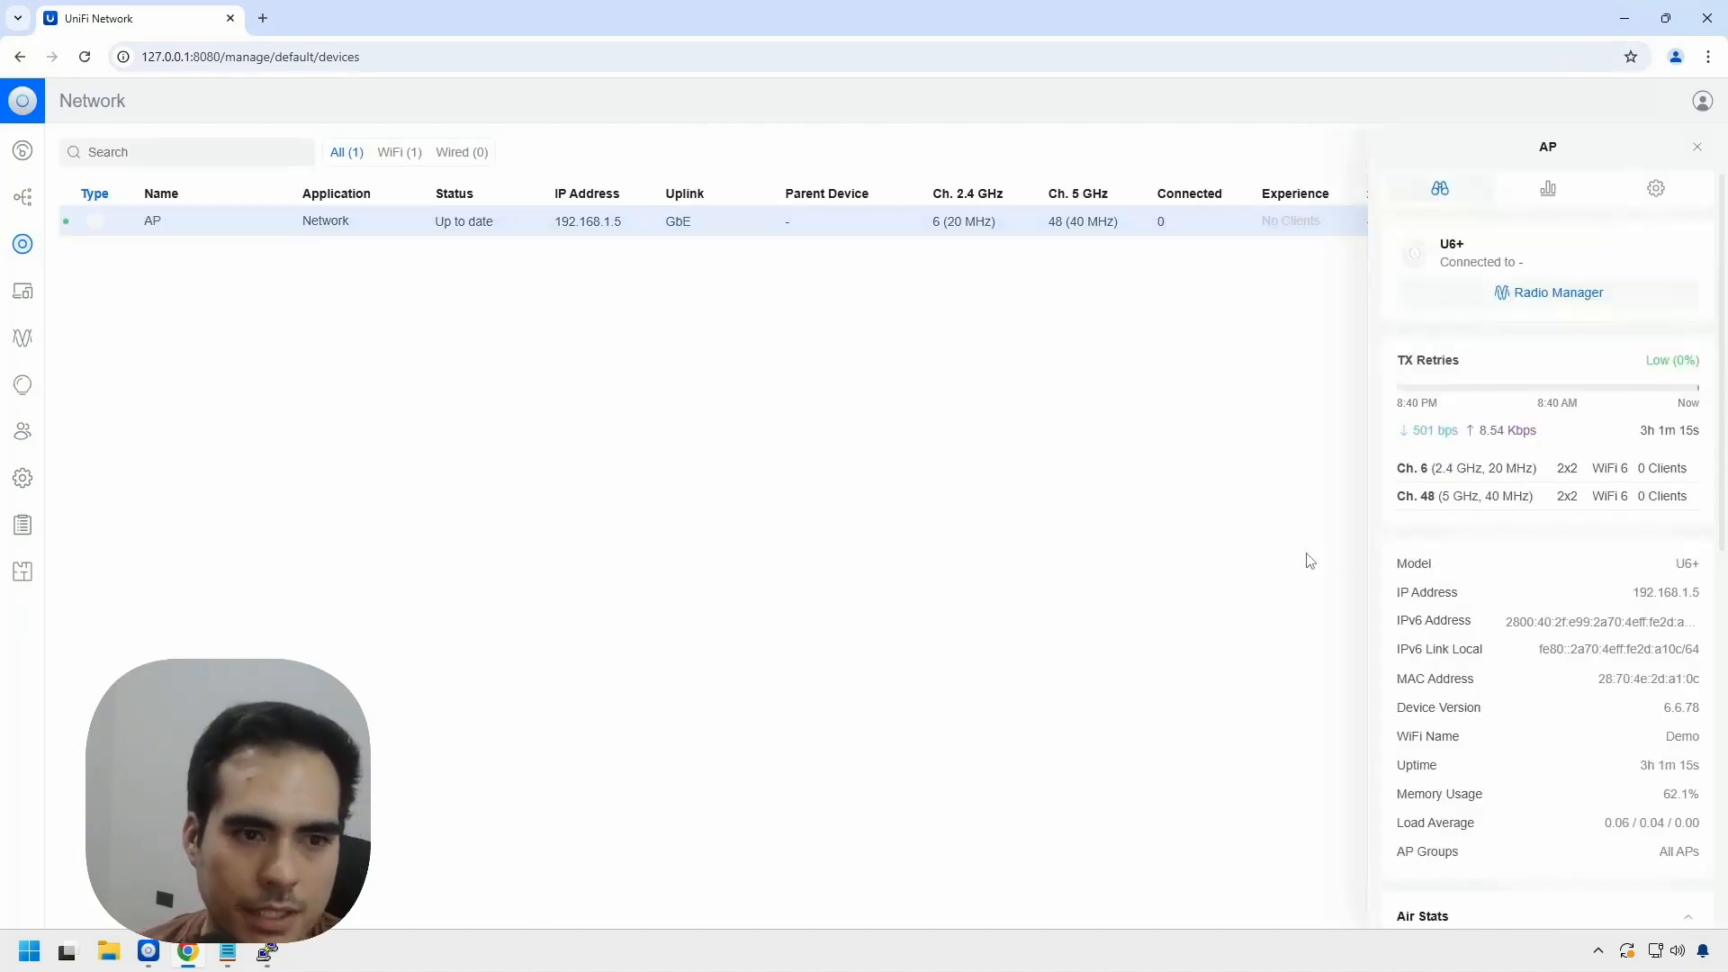
pyautogui.scroll(-1, 1682, 818)
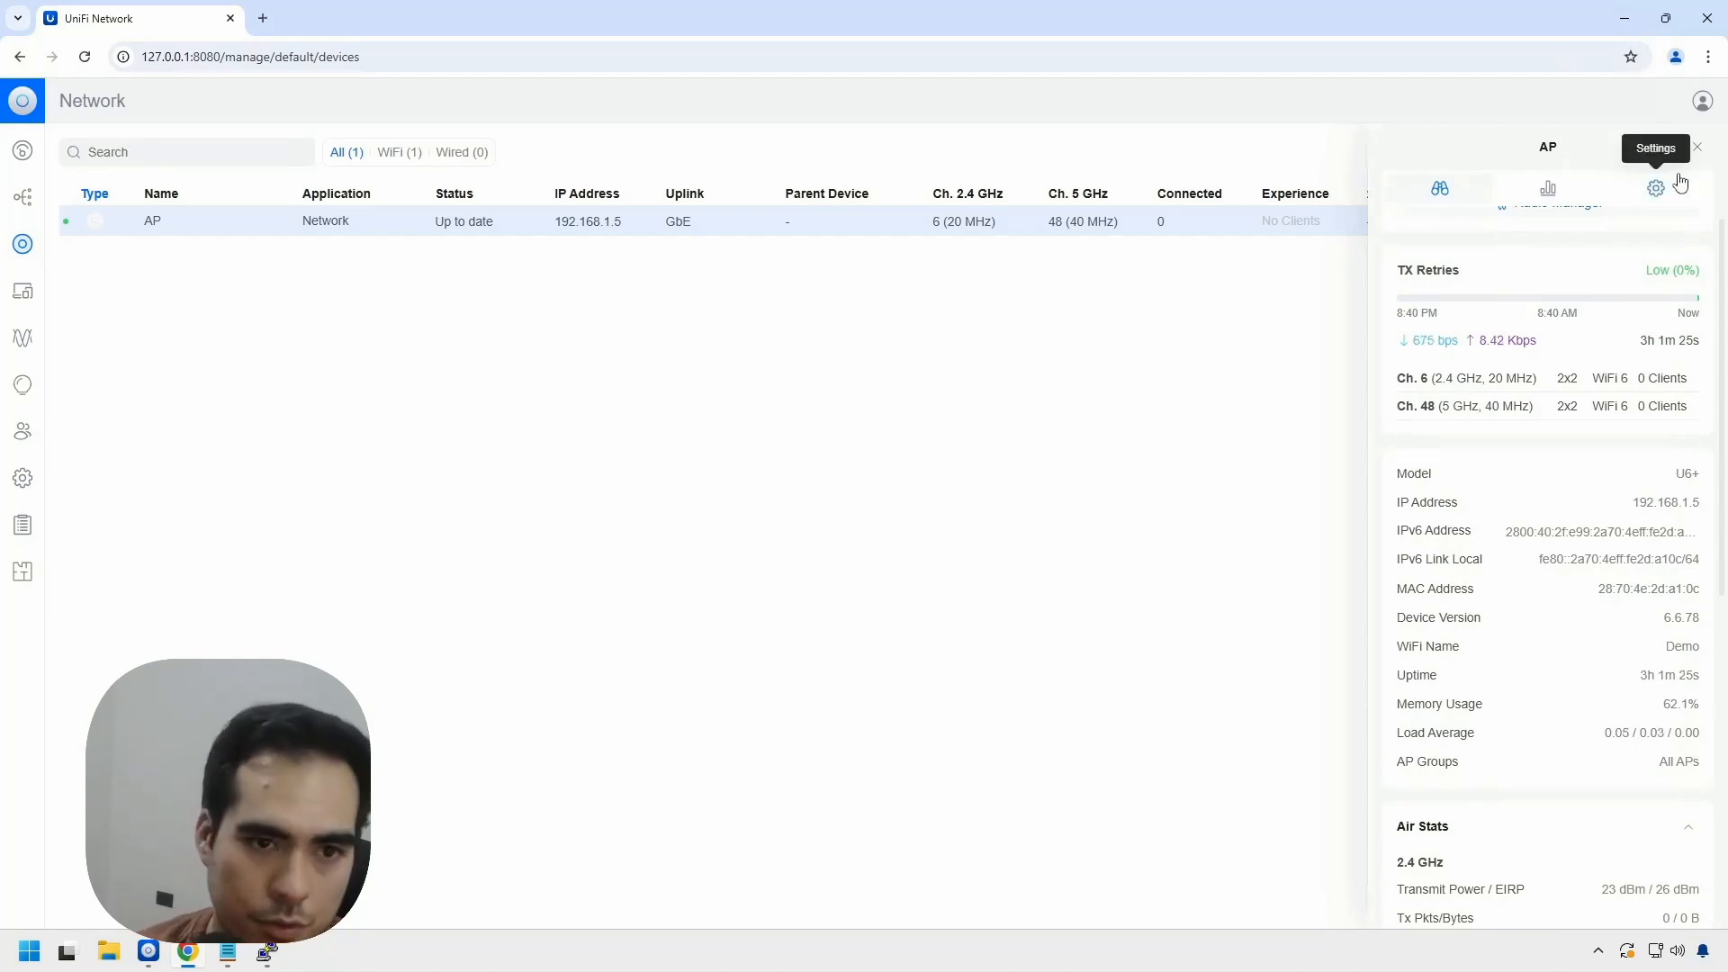
pyautogui.click(1698, 146)
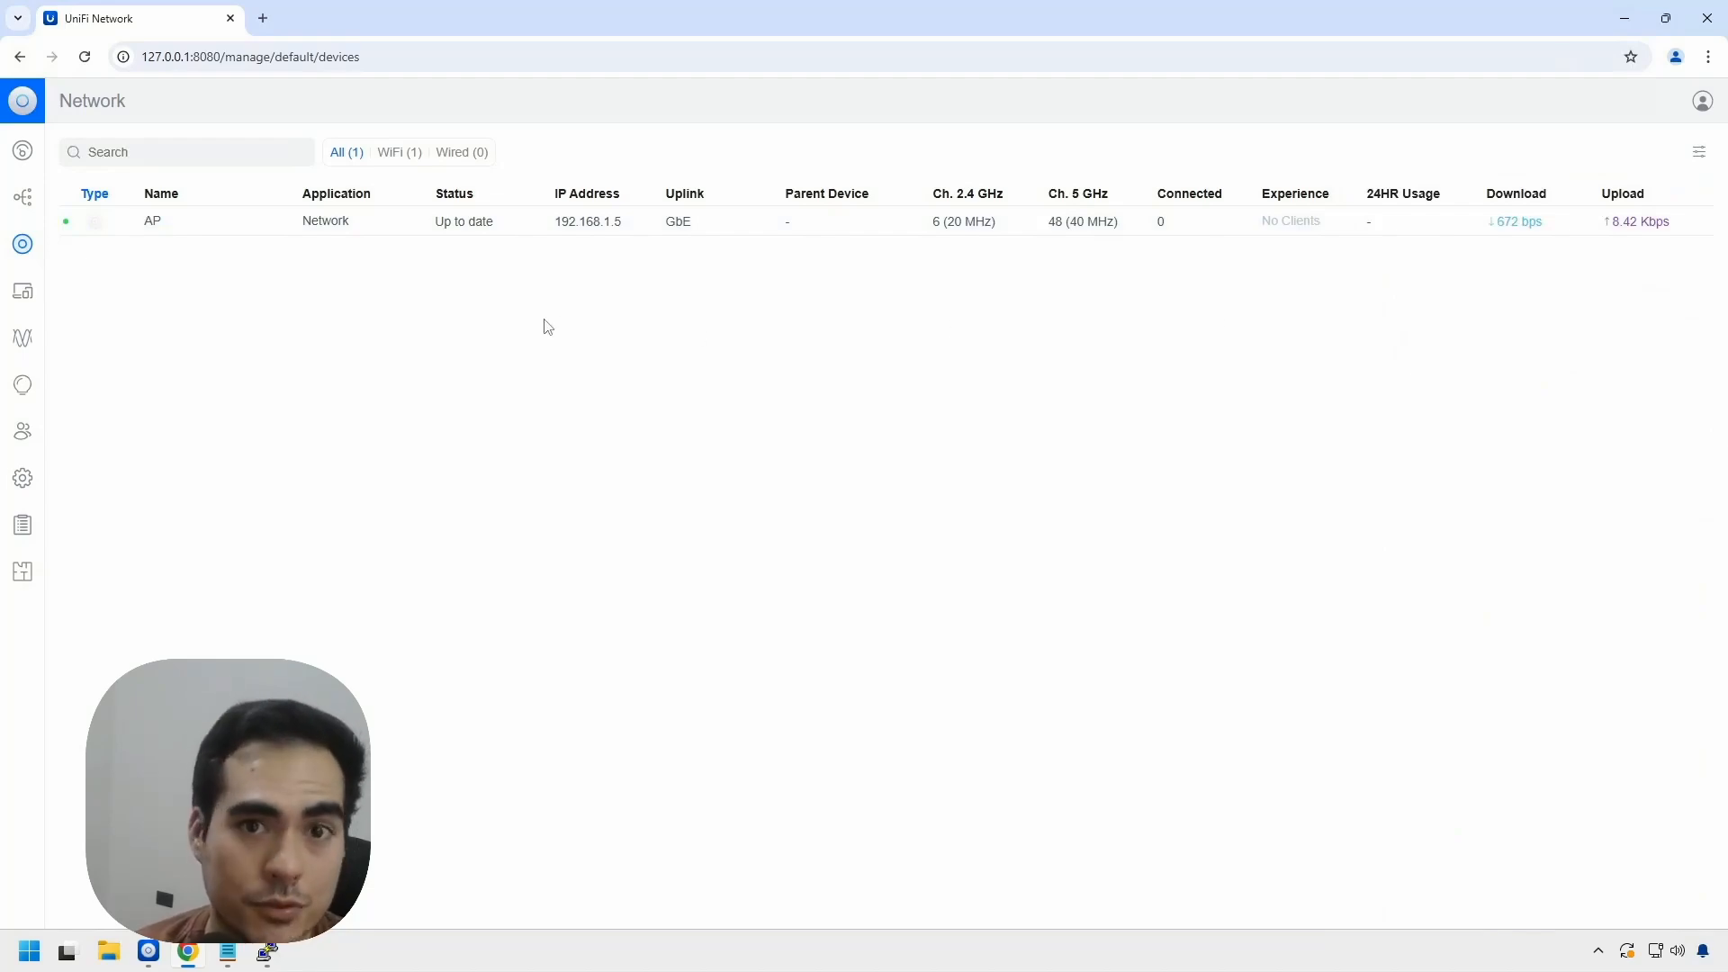